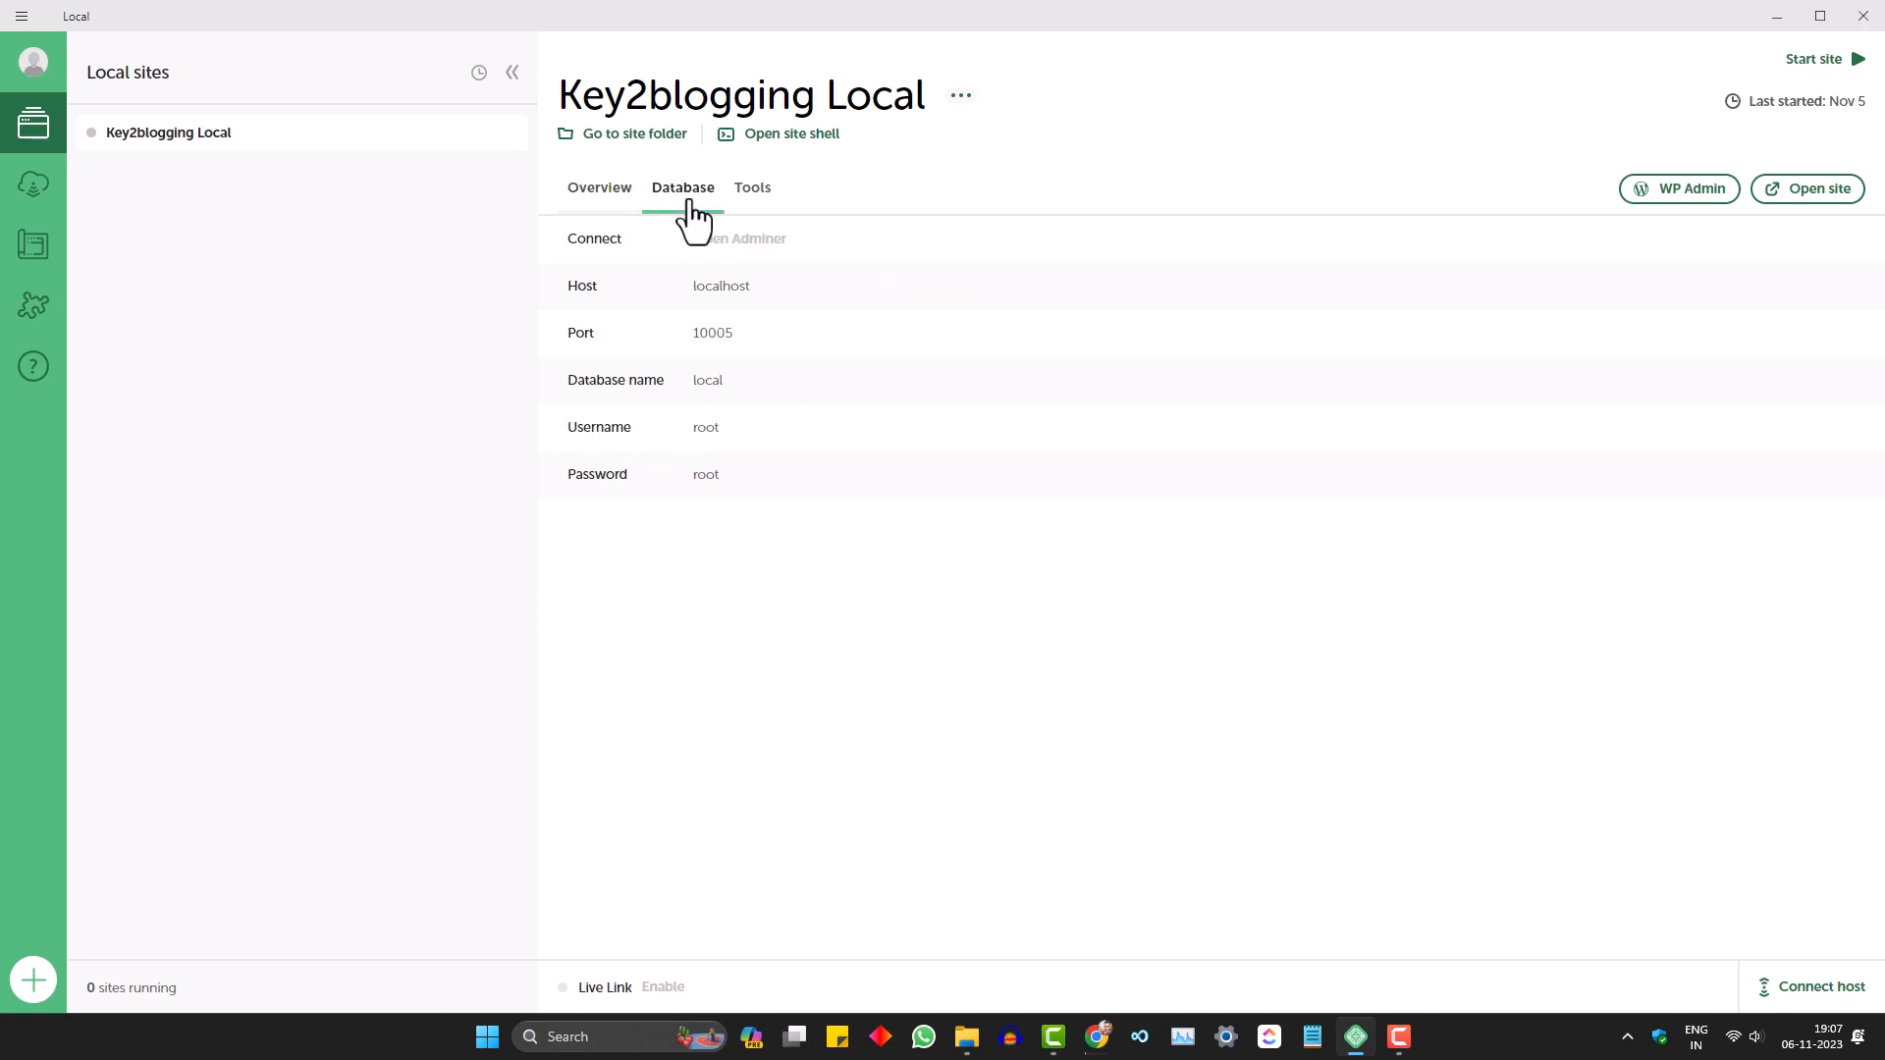
- Check the Database and Tools details for Key2blogging Local, then open its WP Admin dashboard
{"action": "left_click", "coordinate": [752, 193]}
{"action": "left_click", "coordinate": [600, 191]}
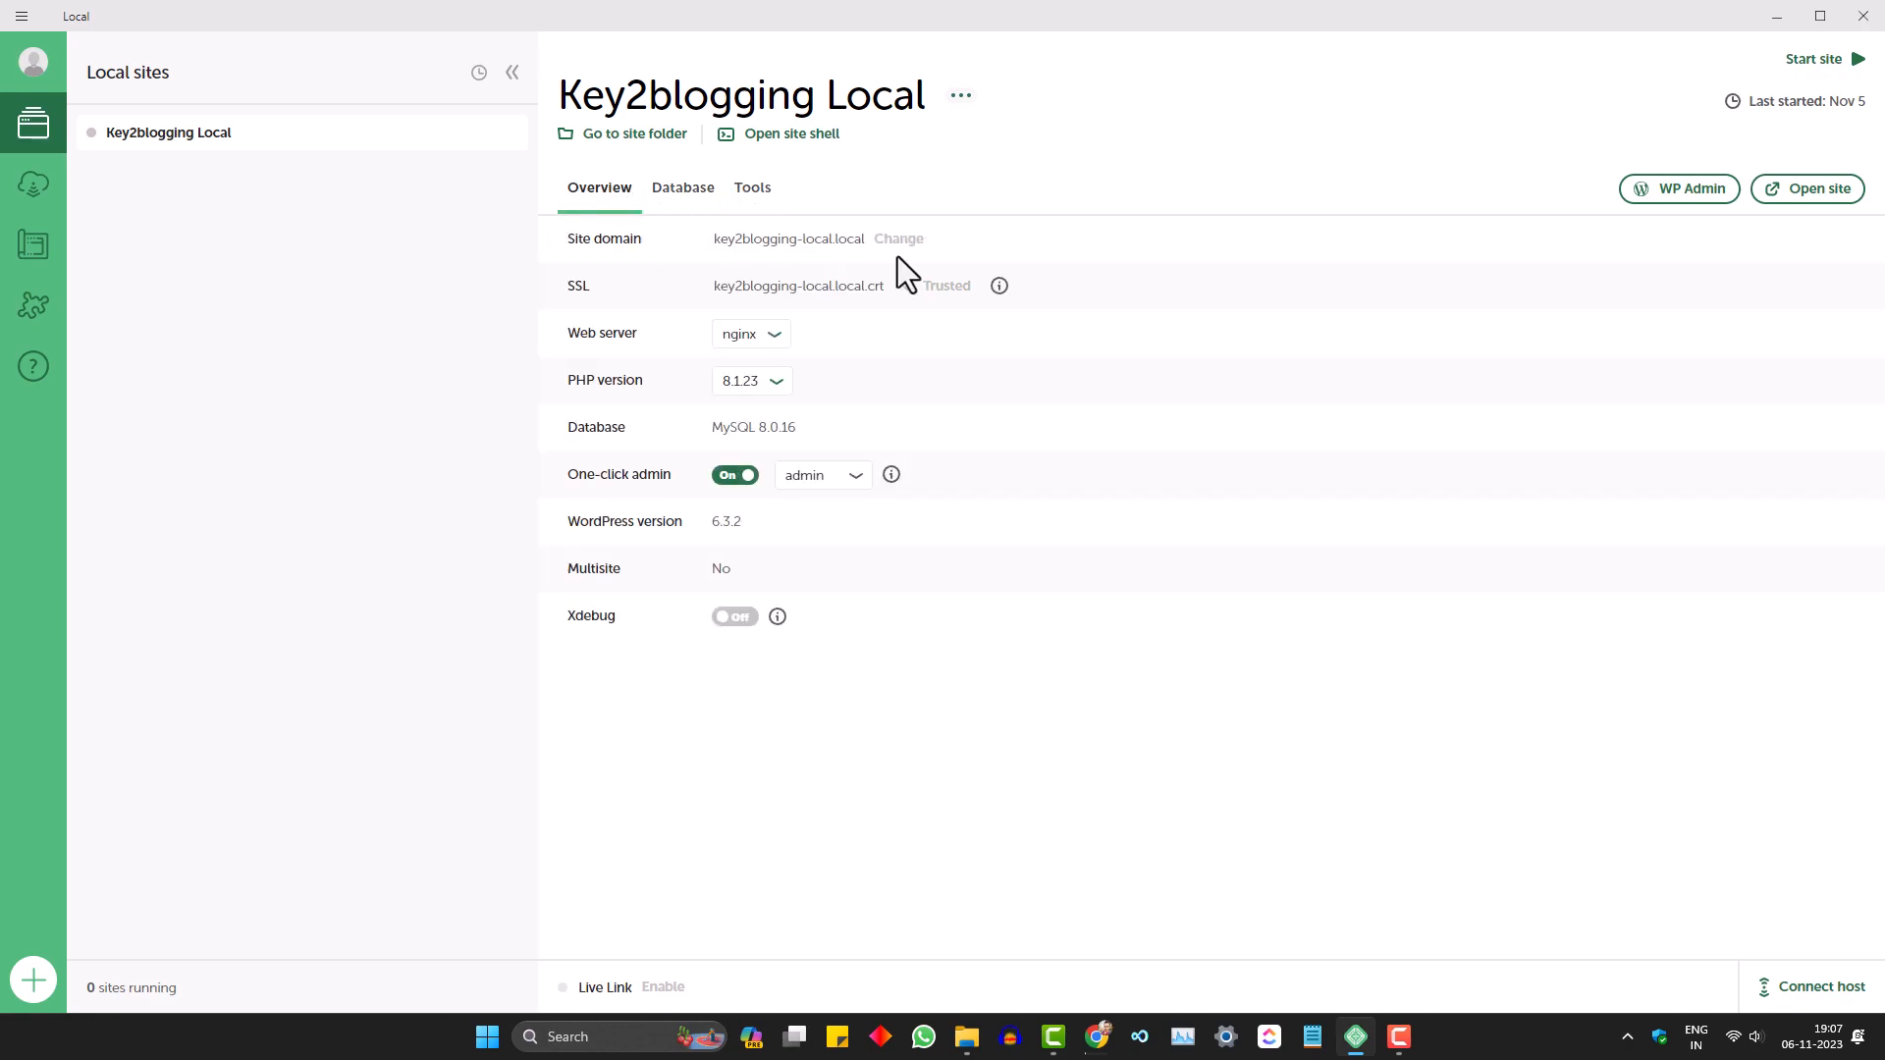
{"action": "left_click", "coordinate": [1707, 201]}
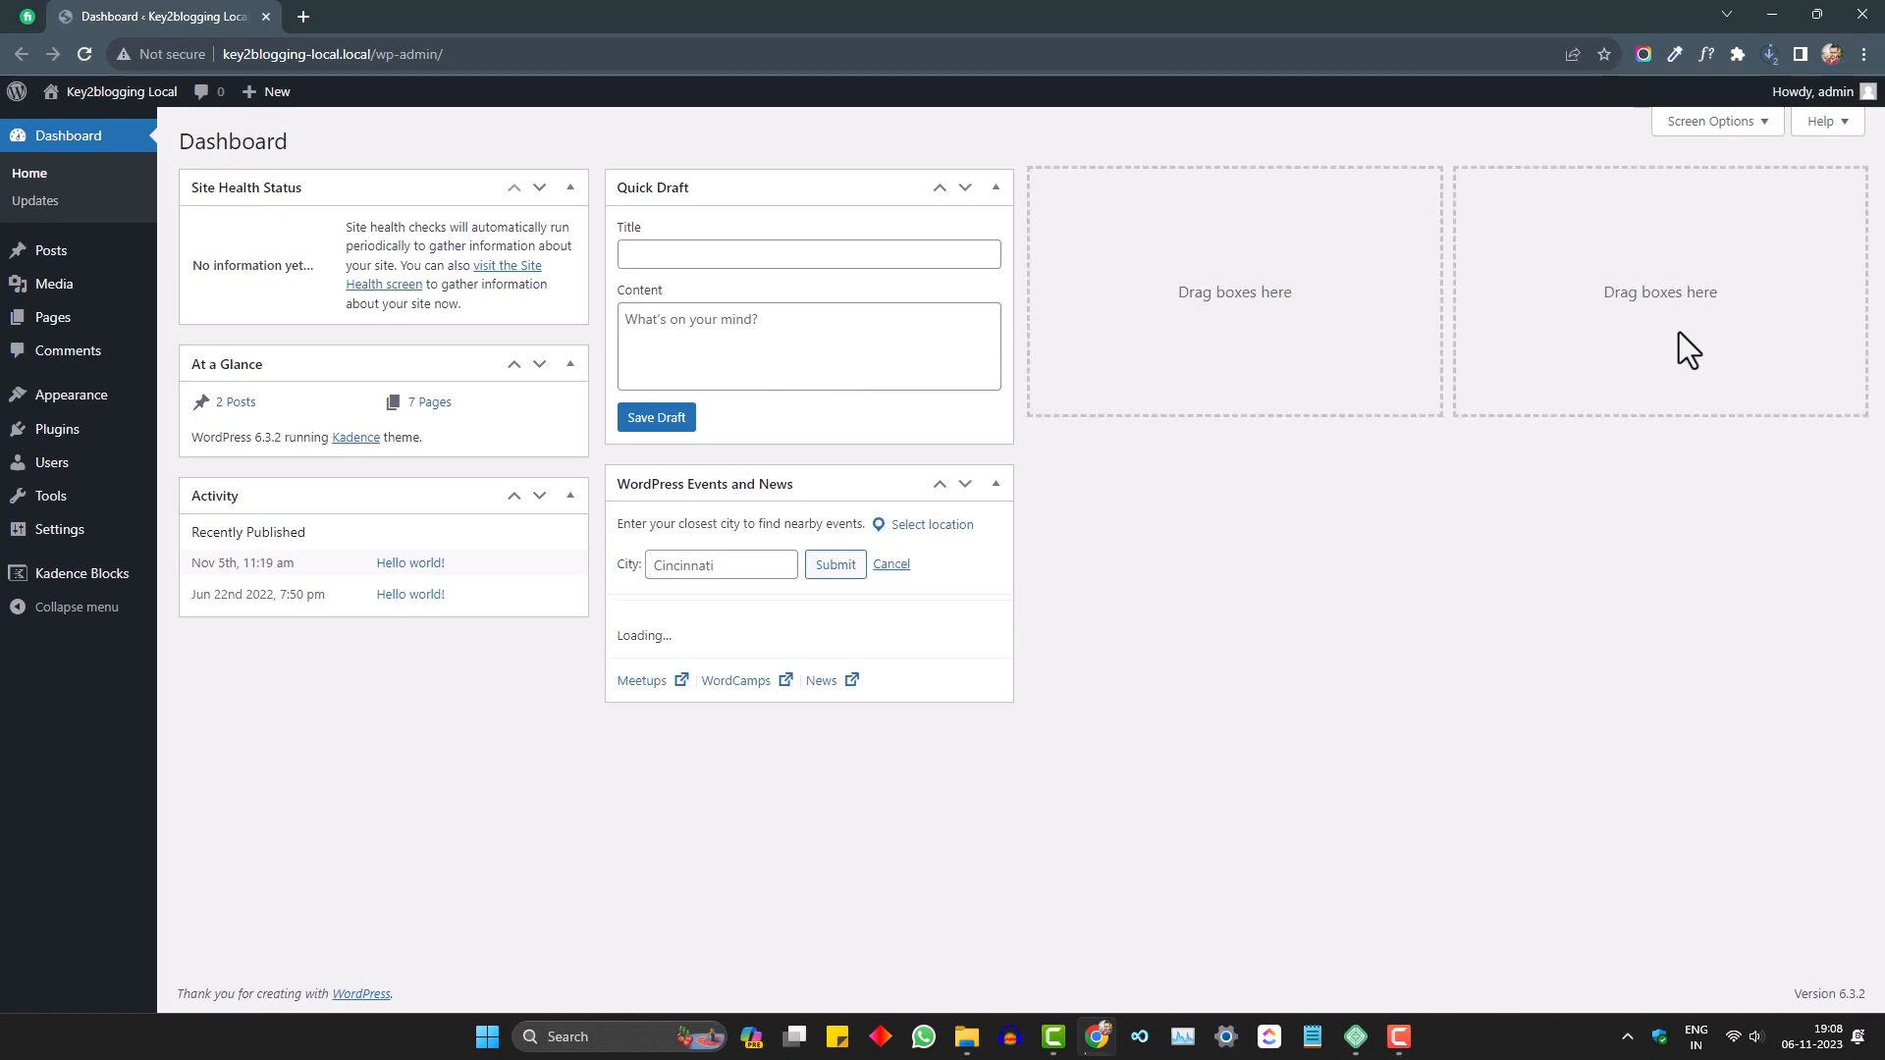
- Check the installed themes, then open the Key2blogging Local front end and scroll its Kadence homepage
{"action": "left_click", "coordinate": [56, 398]}
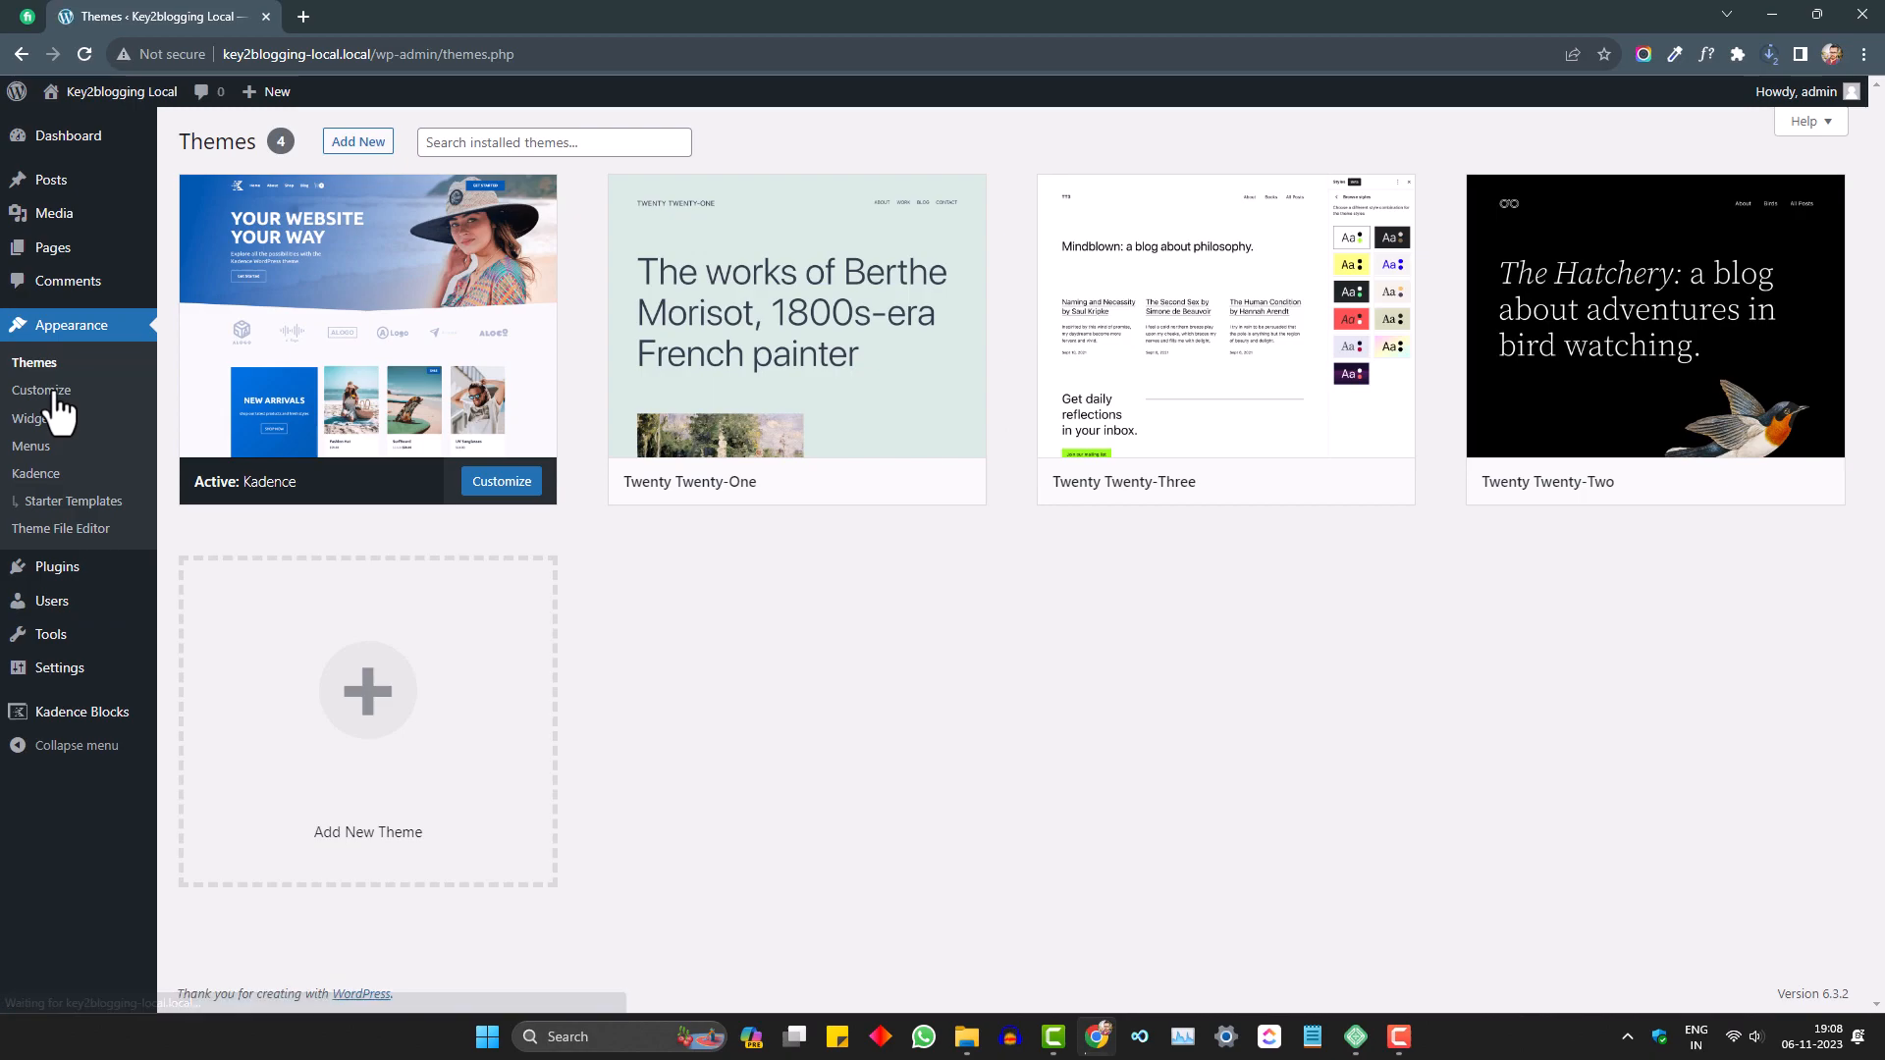
{"action": "left_click", "coordinate": [61, 139]}
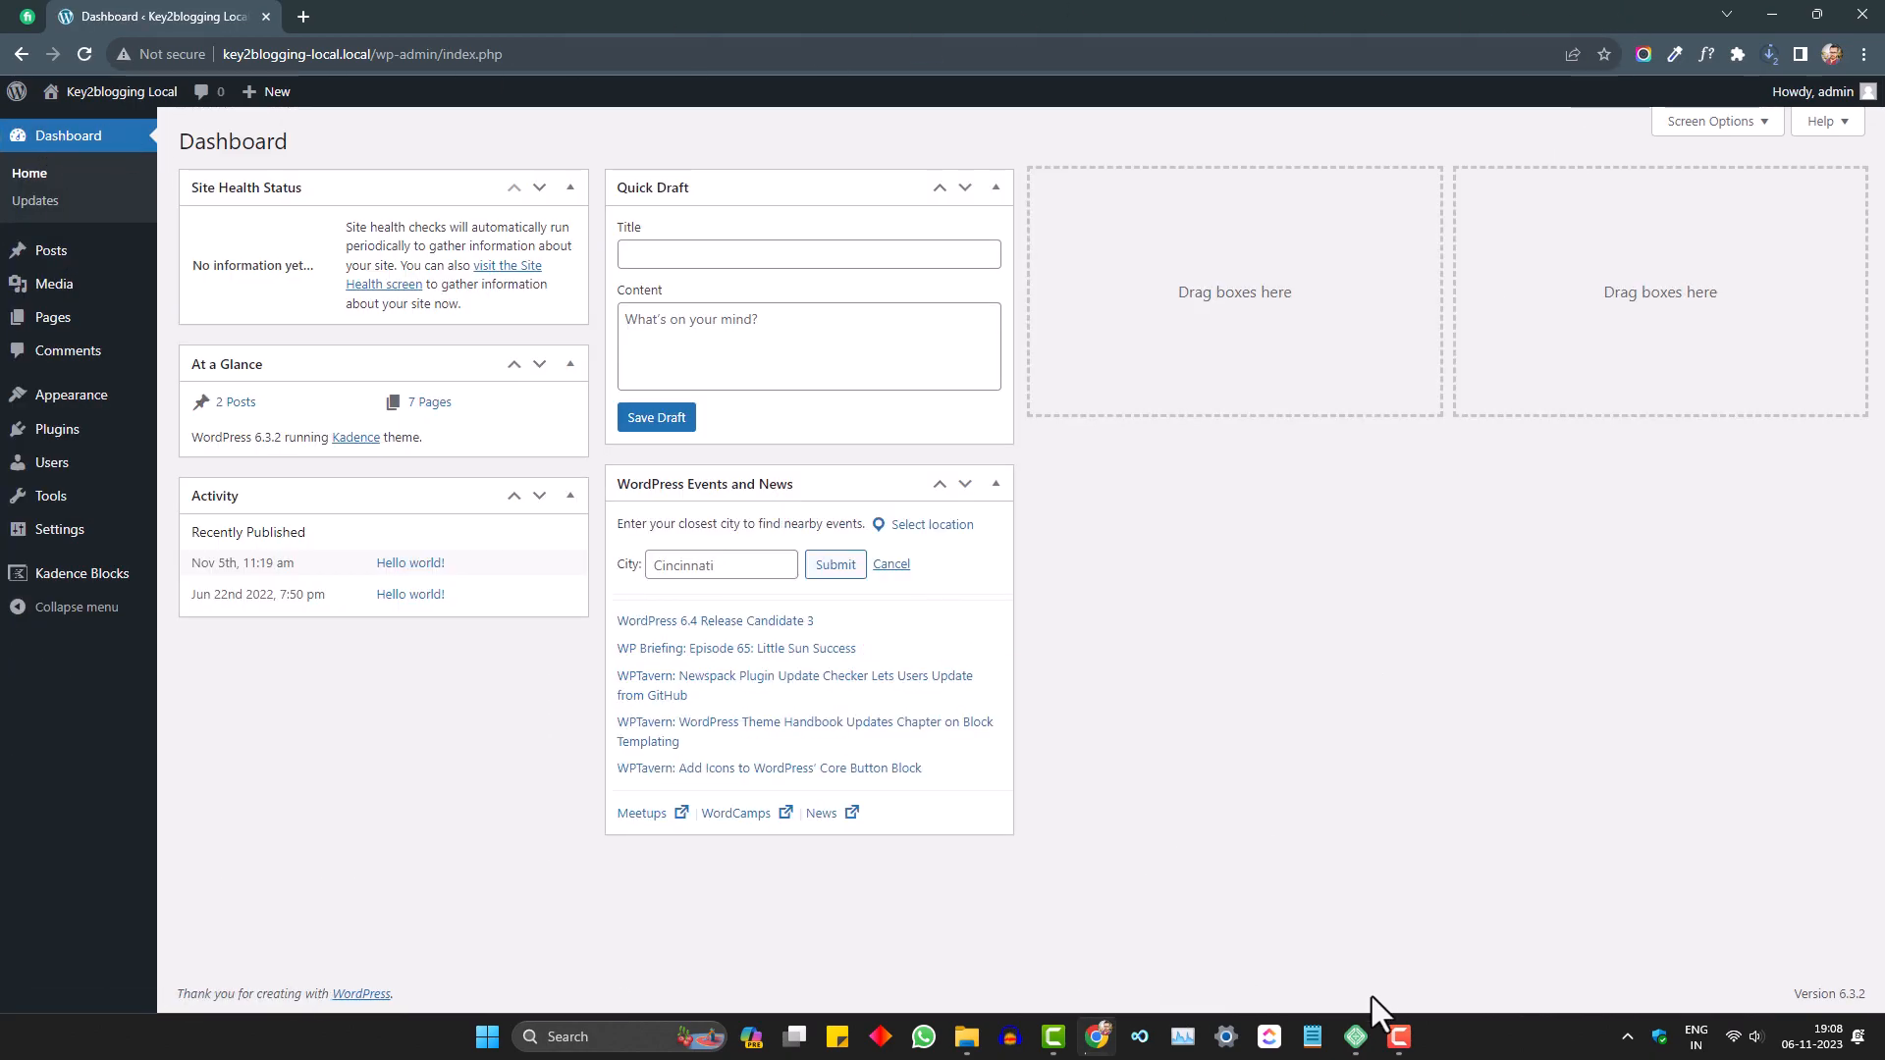
{"action": "left_click", "coordinate": [1356, 1037]}
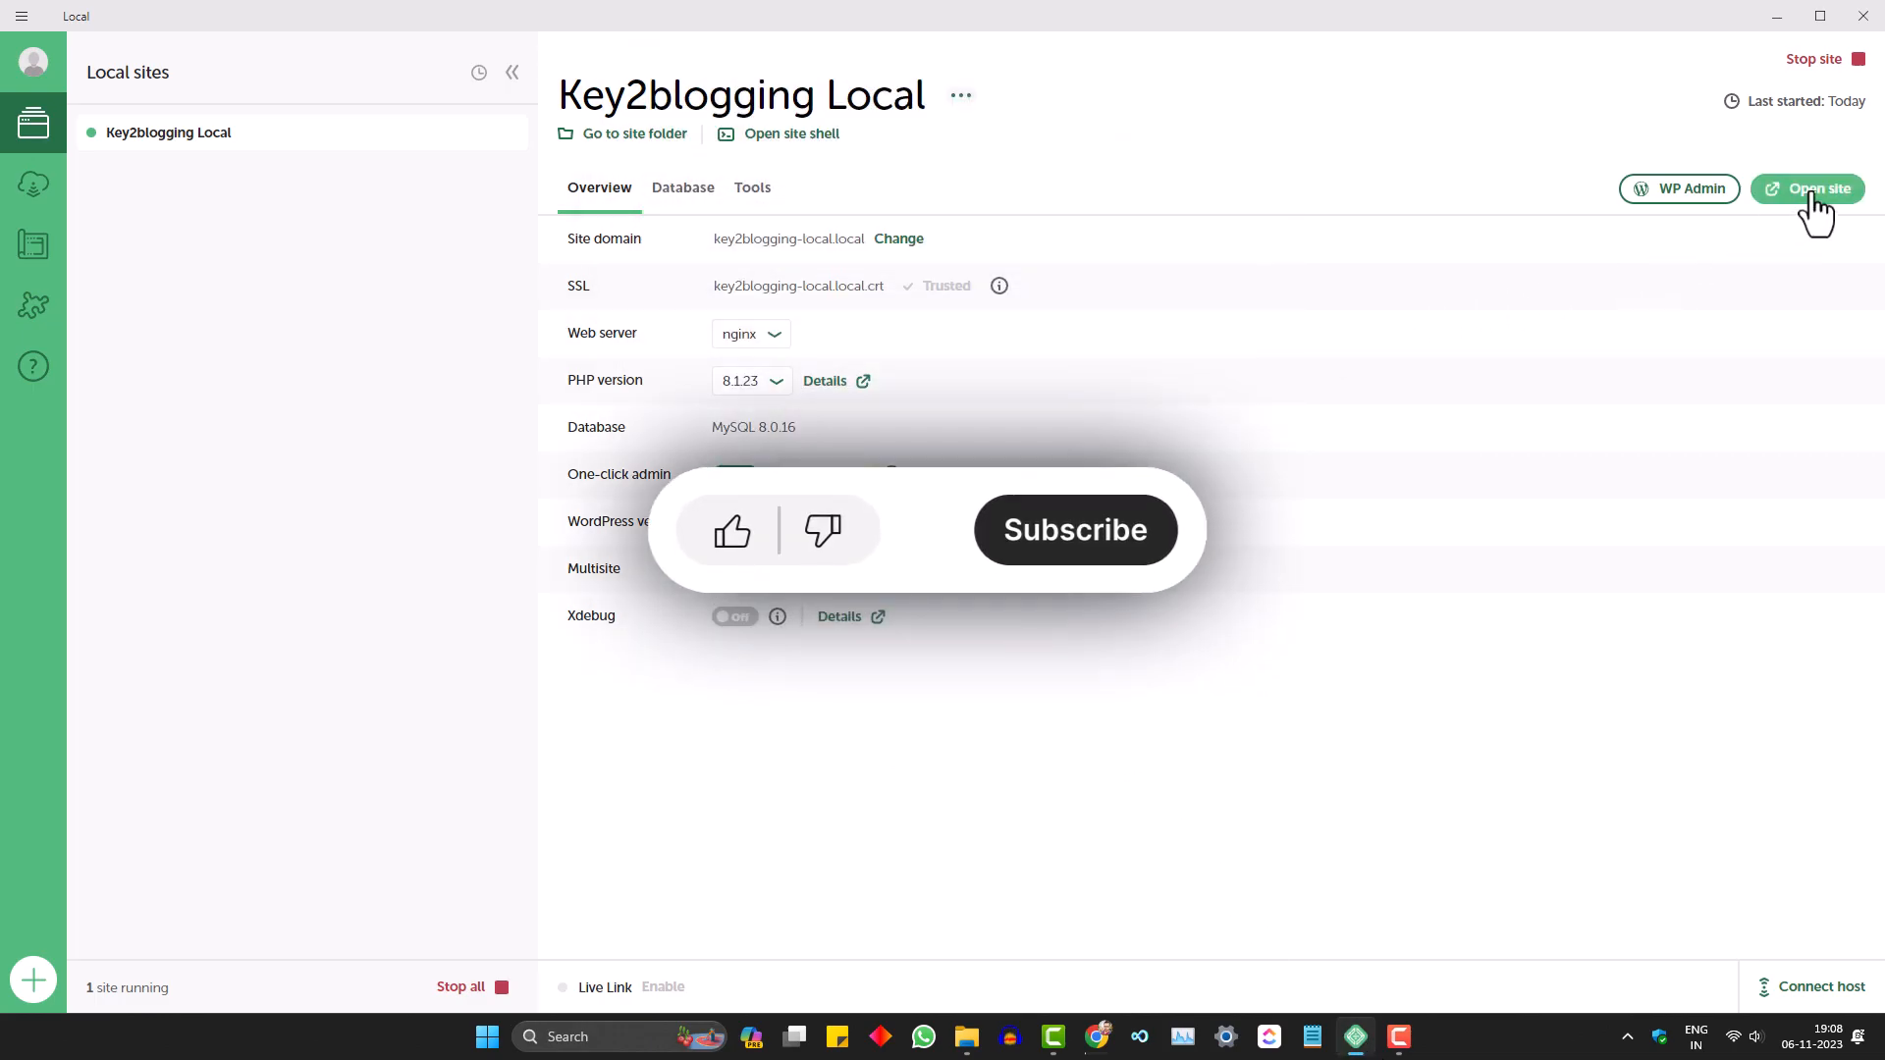
{"action": "left_click", "coordinate": [1812, 193]}
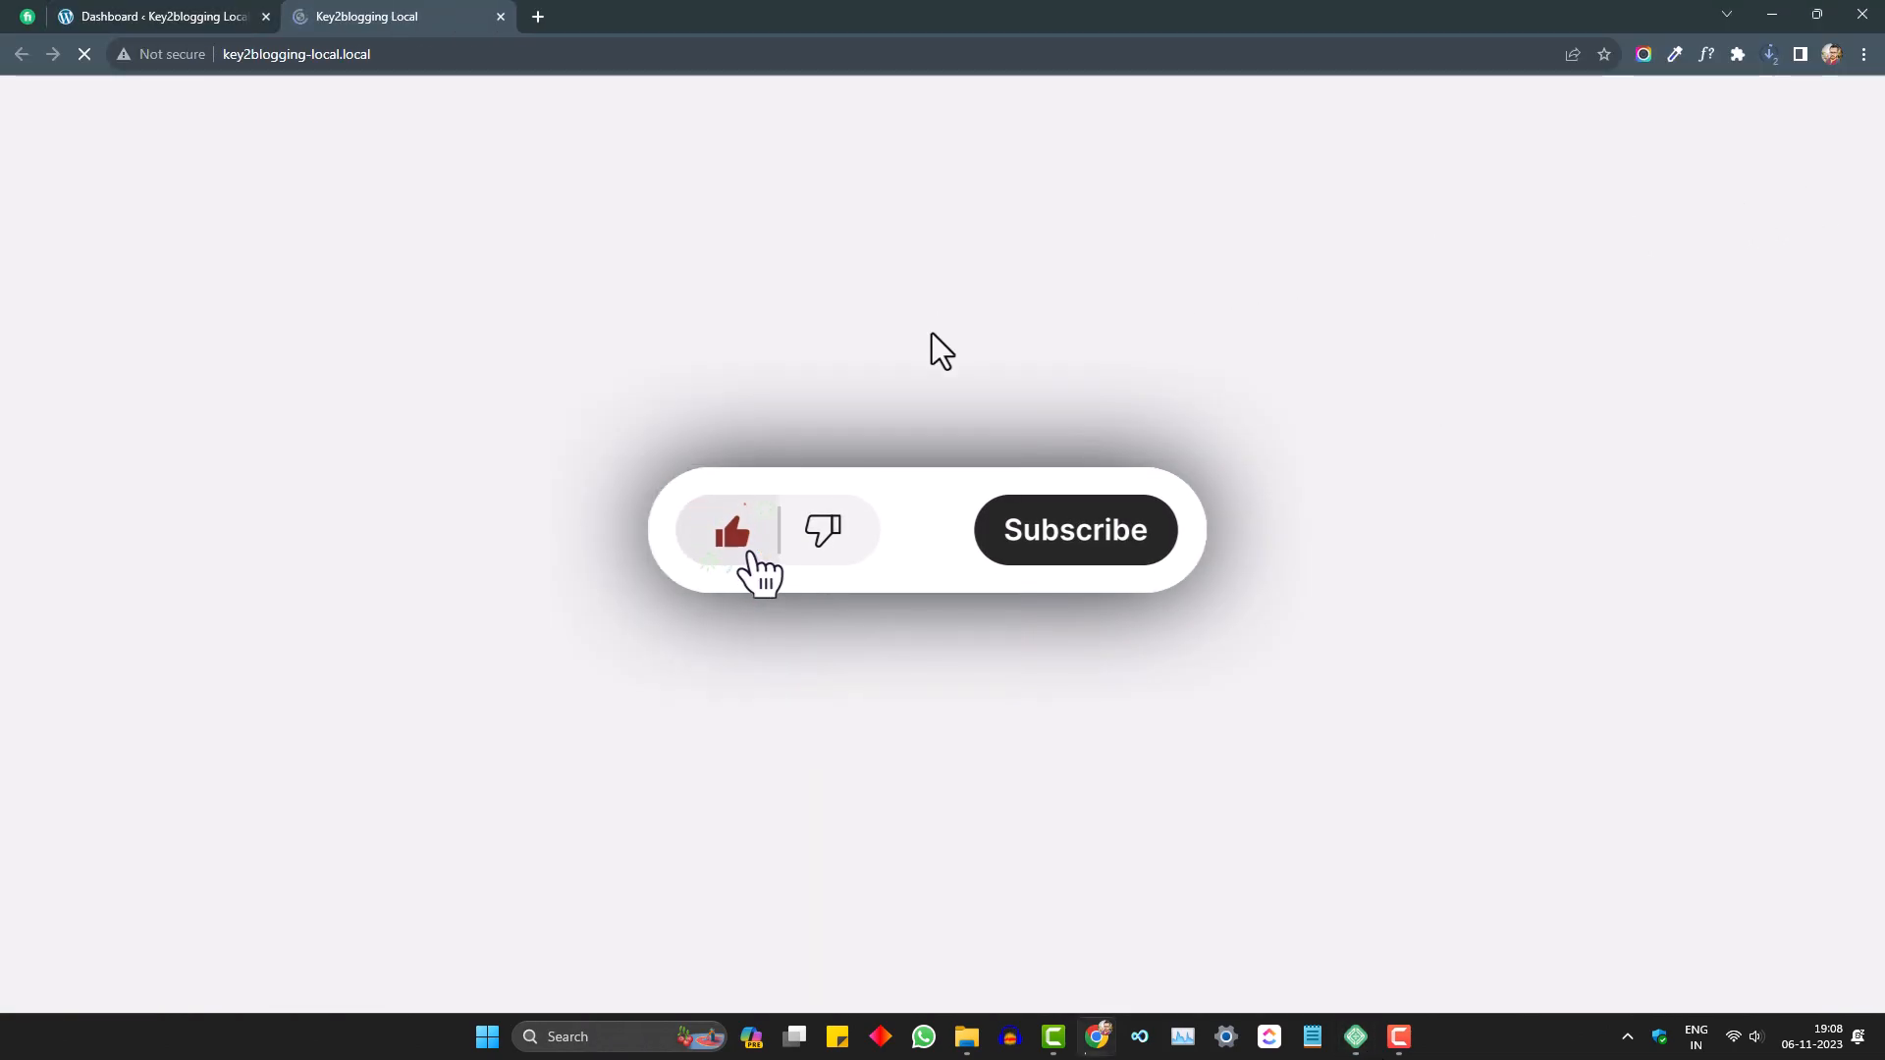
{"action": "scroll", "coordinate": [1199, 947], "scroll_direction": "down", "scroll_amount": 8}
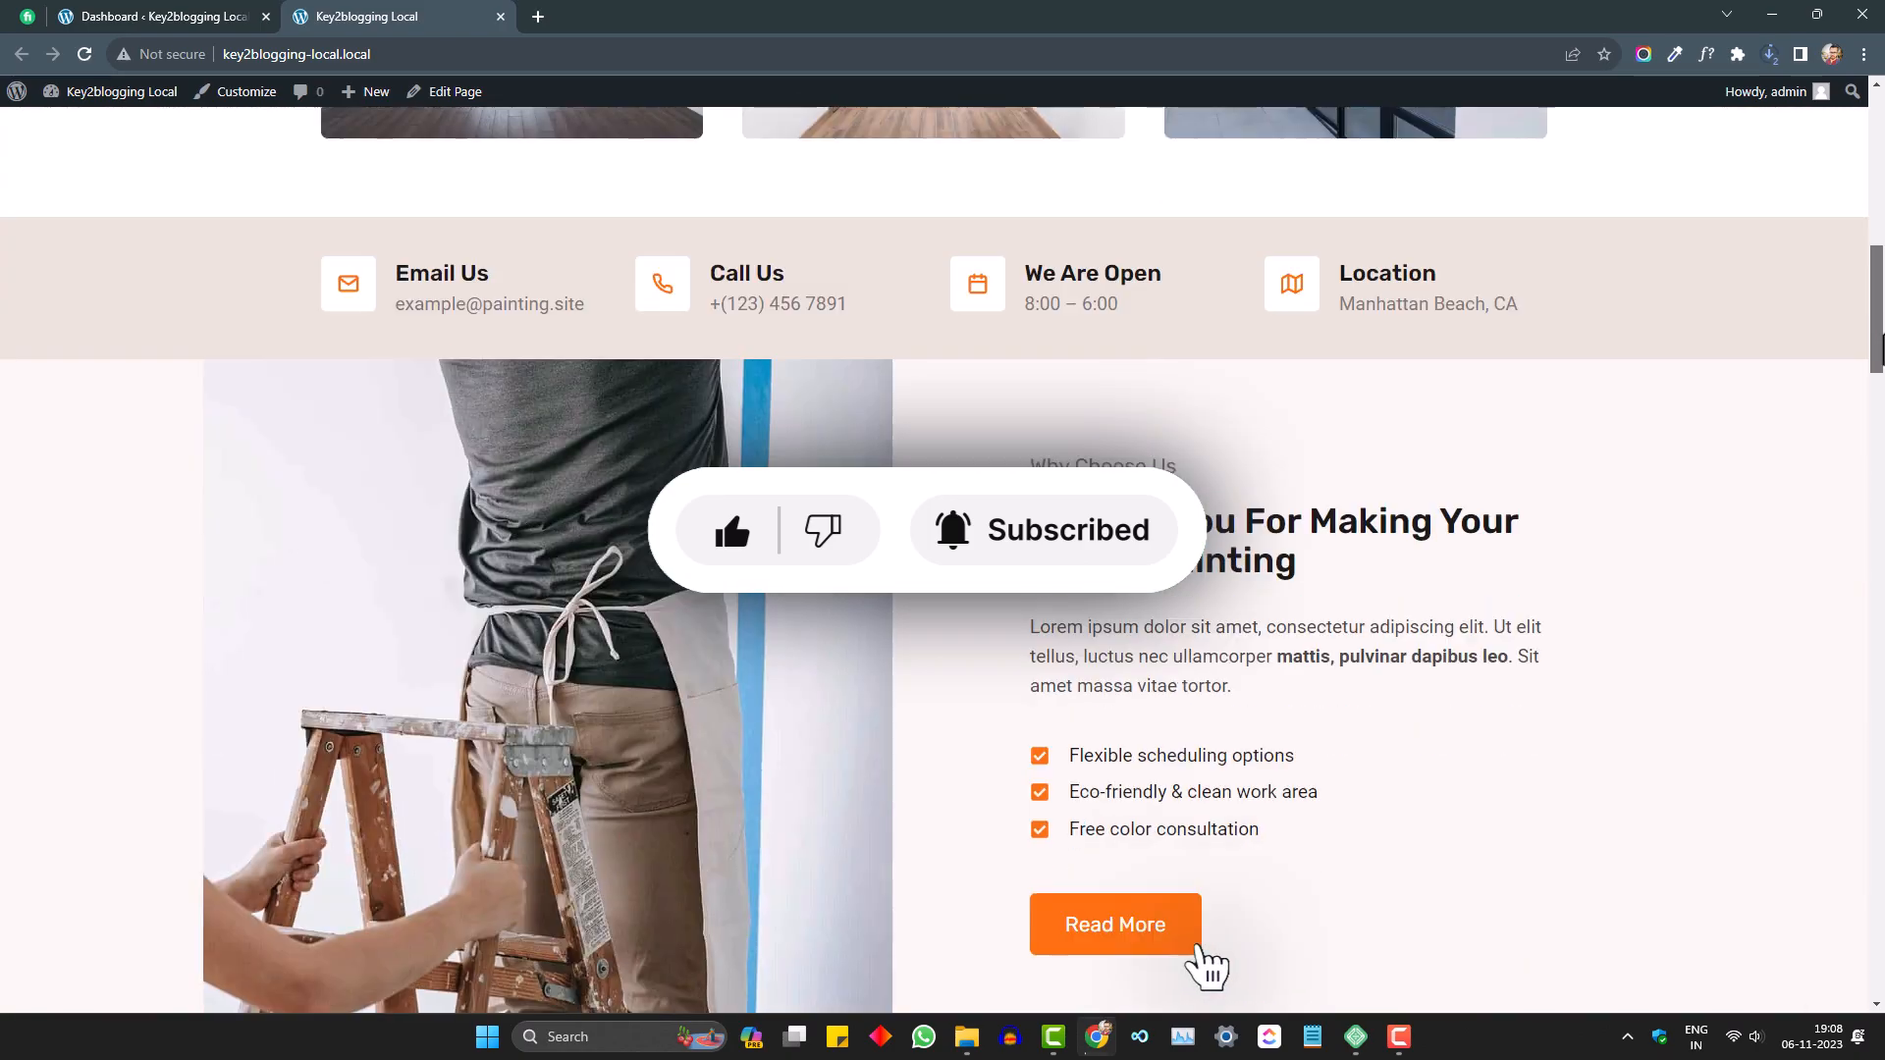
{"action": "scroll", "coordinate": [1208, 968], "scroll_direction": "down", "scroll_amount": 15}
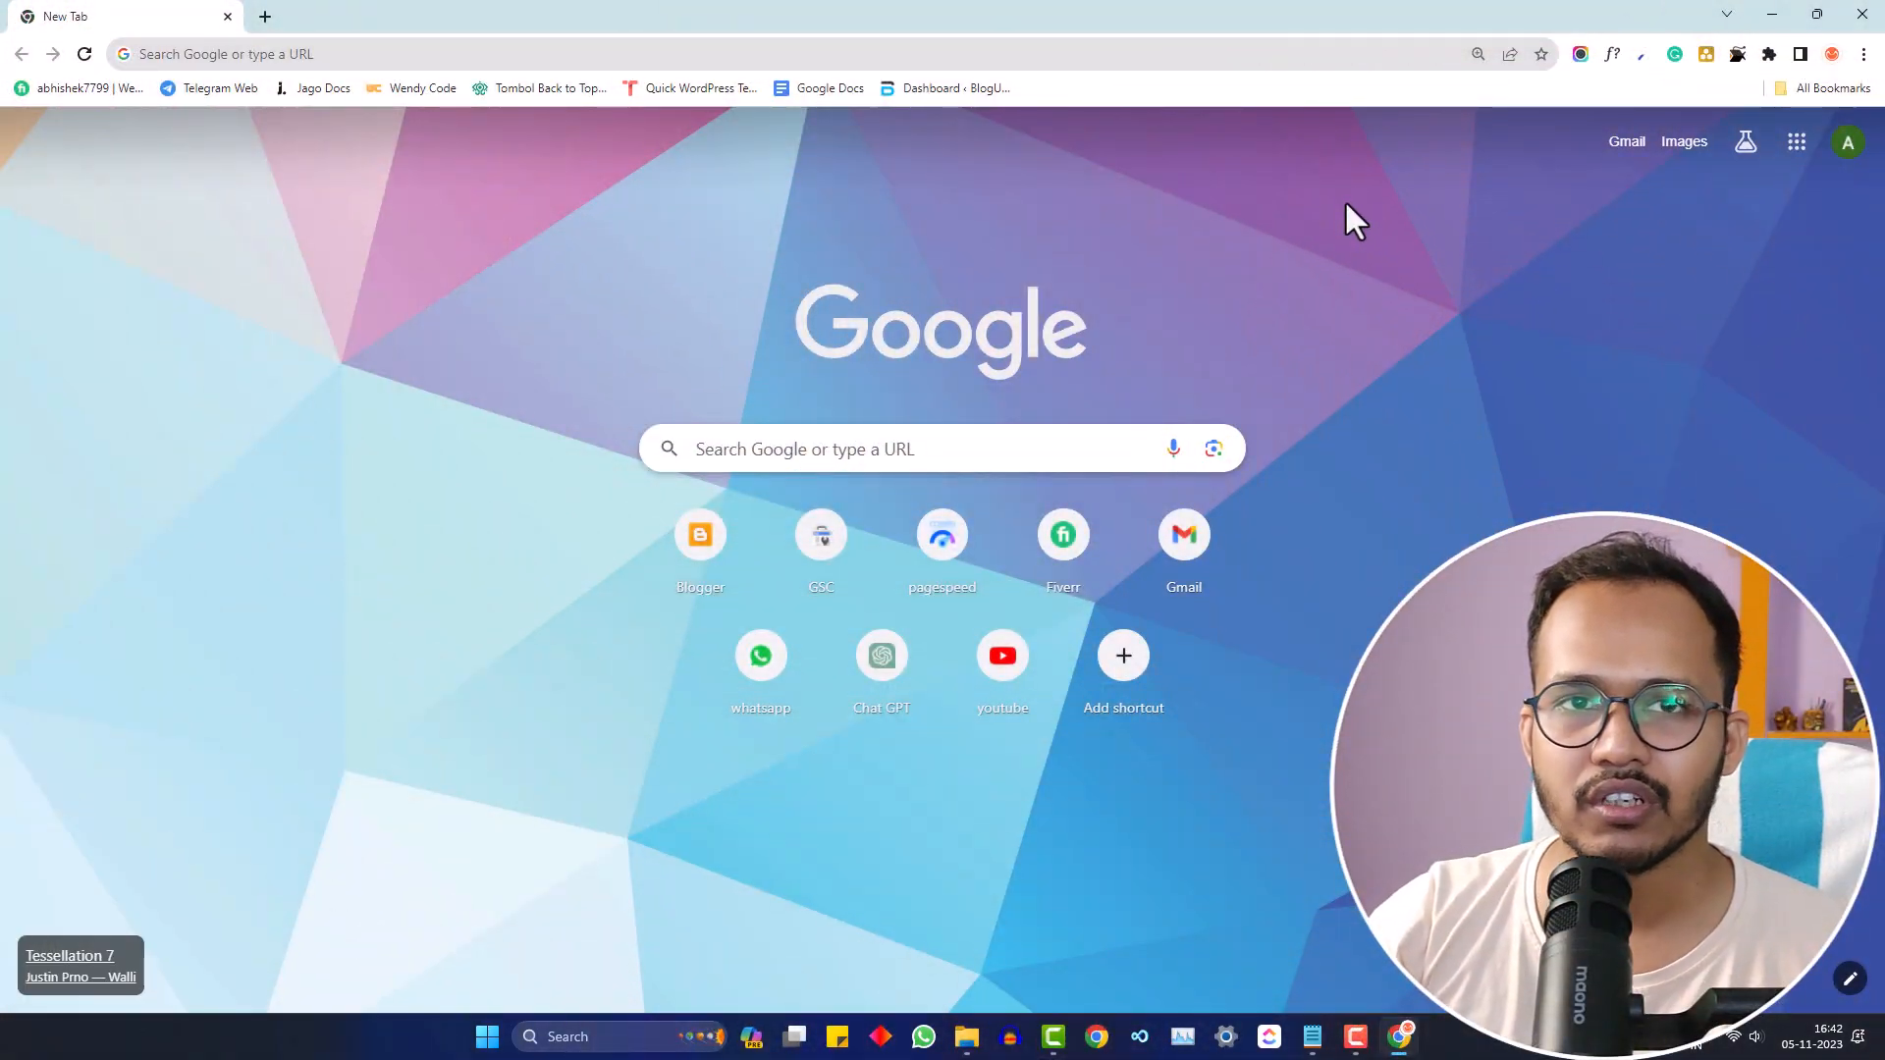
- Search 'local wp' and open the Download Local form on localwp.com
{"action": "left_click", "coordinate": [321, 66]}
{"action": "type", "text": "local wp"}
{"action": "key", "text": "Return"}
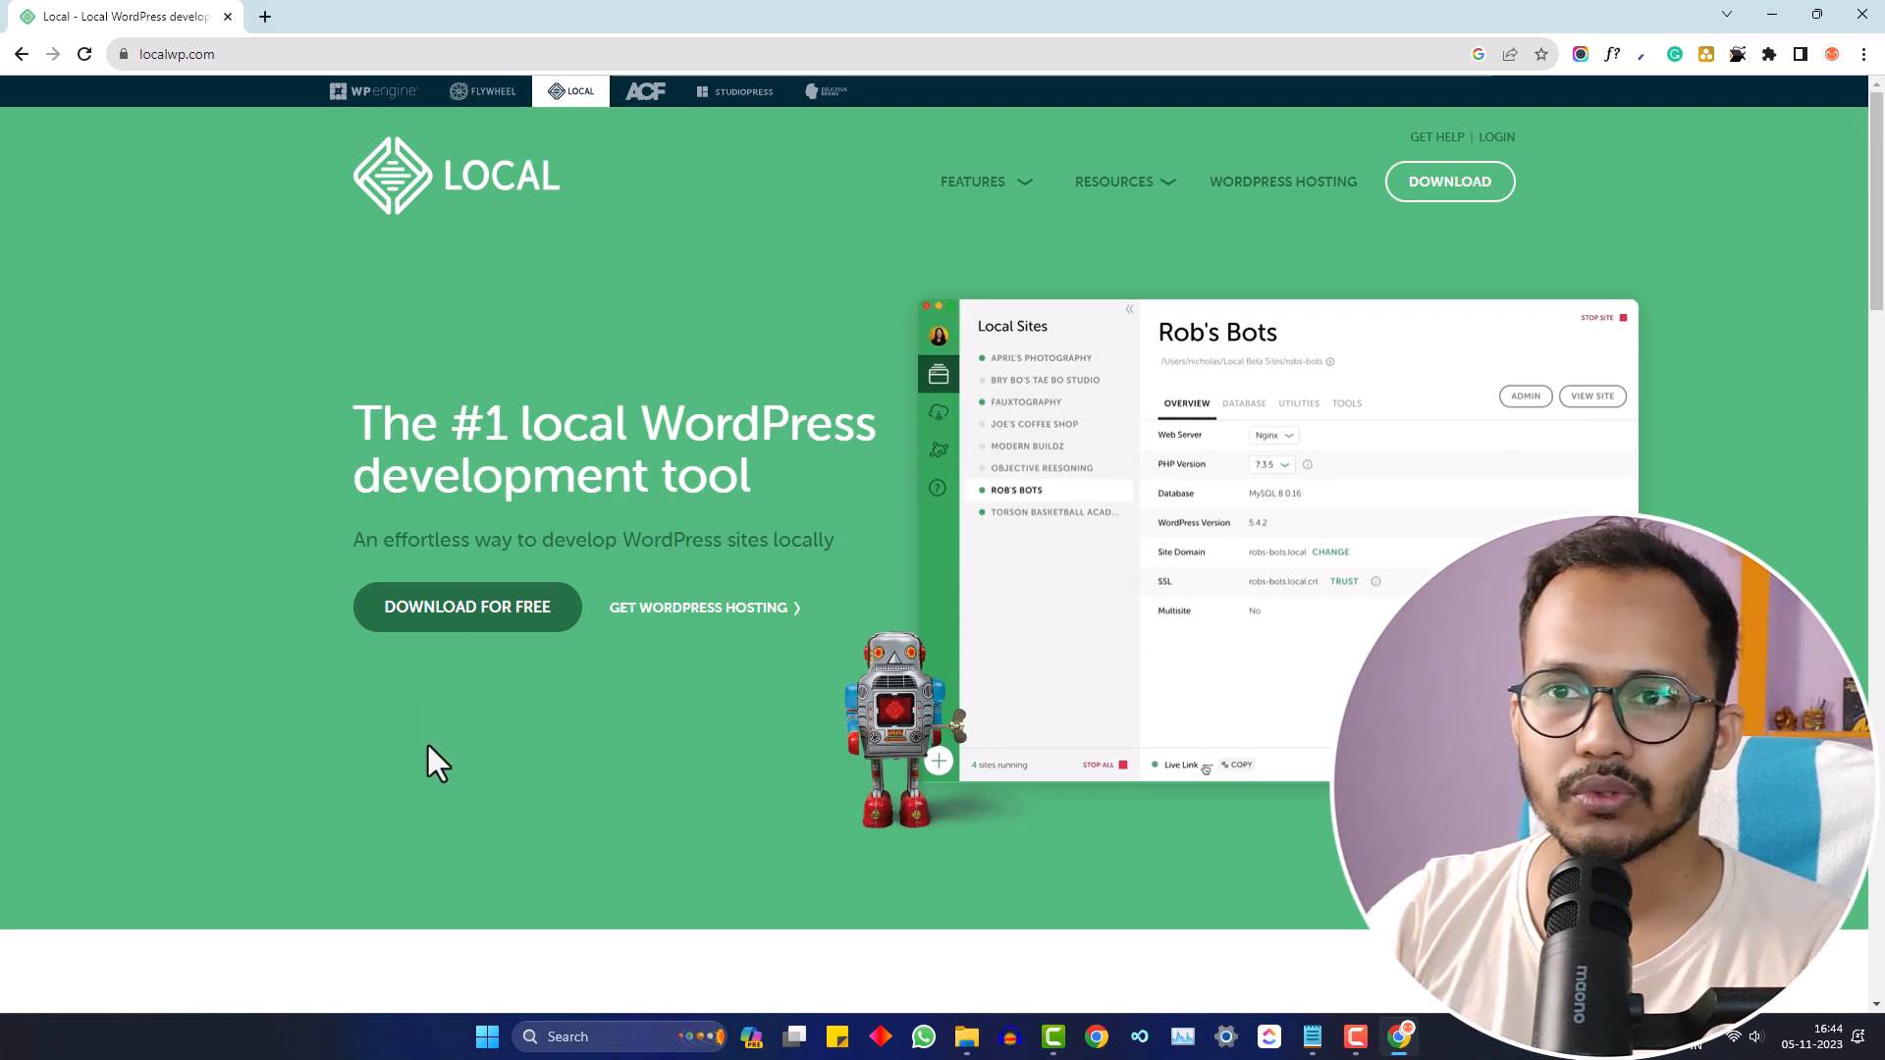
{"action": "left_click", "coordinate": [498, 619]}
- Fill the form for Windows, name, Independent Freelancer/Consultant and work e-mail, then submit it
{"action": "left_click", "coordinate": [739, 425]}
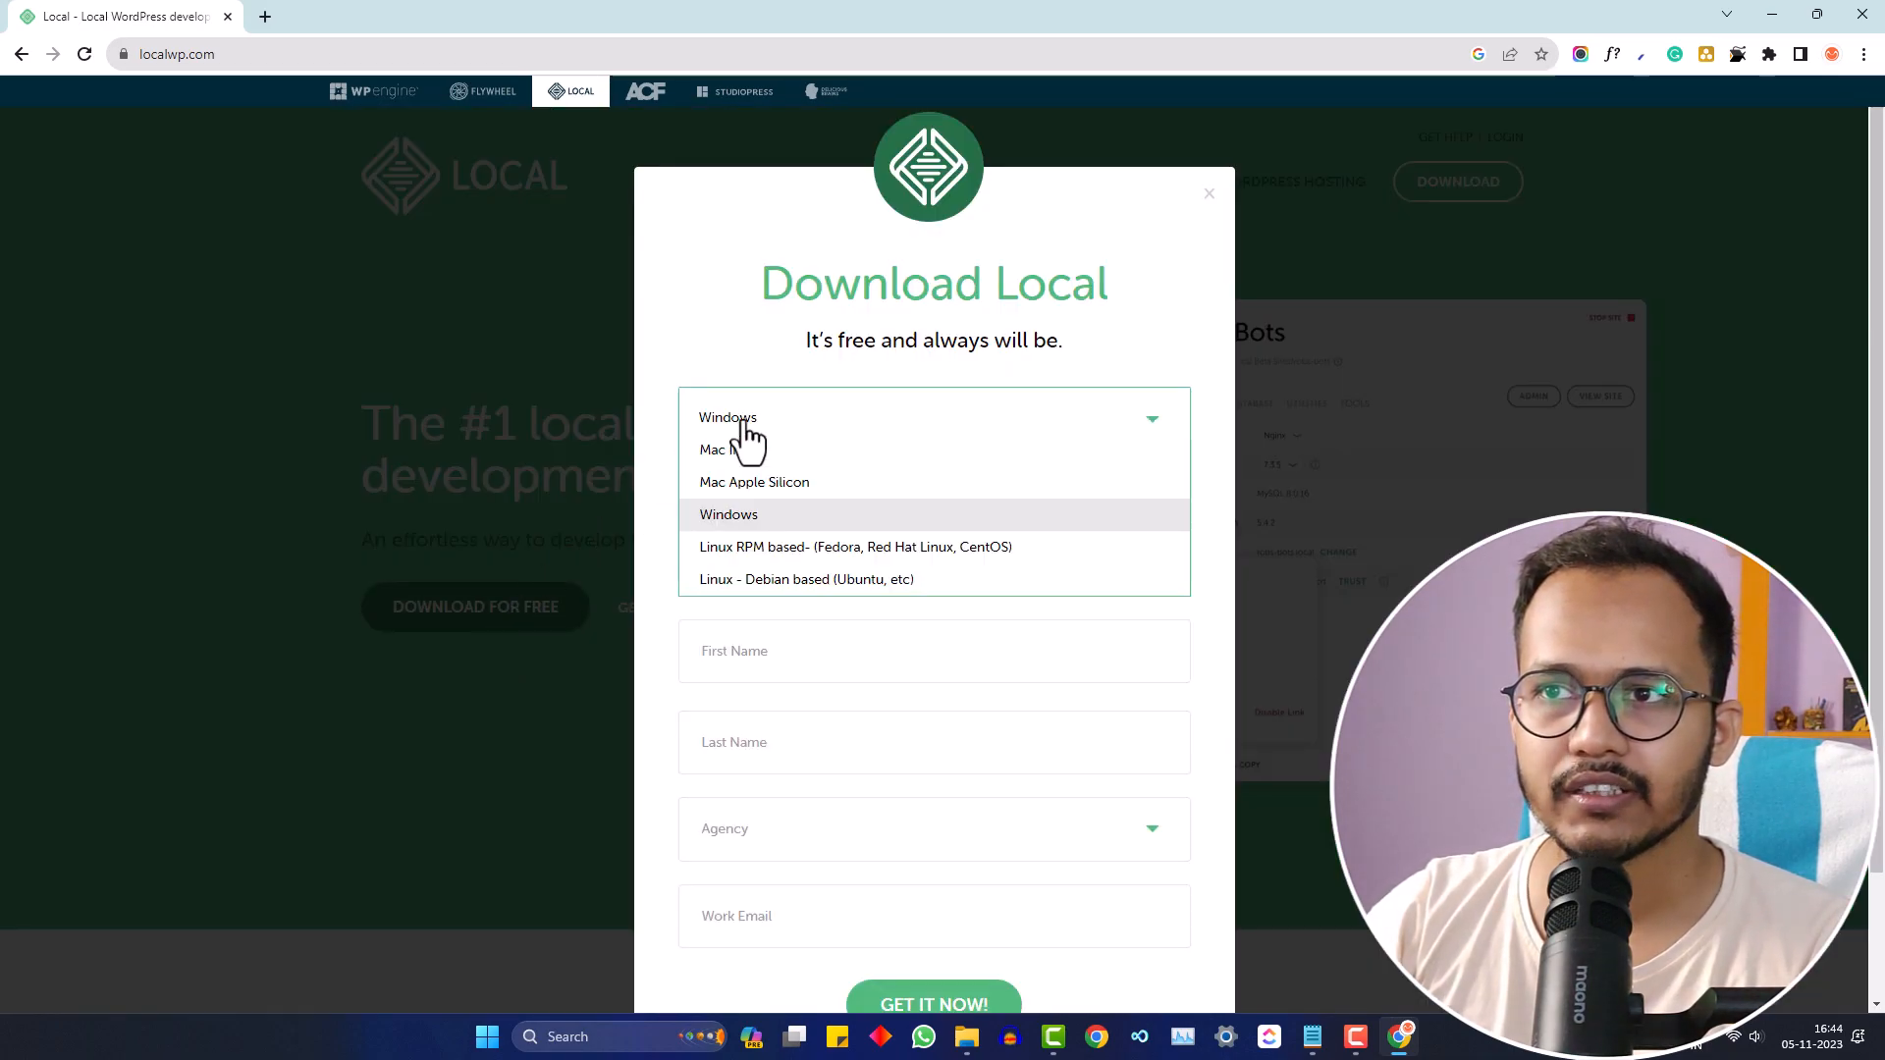
{"action": "left_click", "coordinate": [793, 527]}
{"action": "left_click", "coordinate": [808, 510]}
{"action": "left_click", "coordinate": [791, 595]}
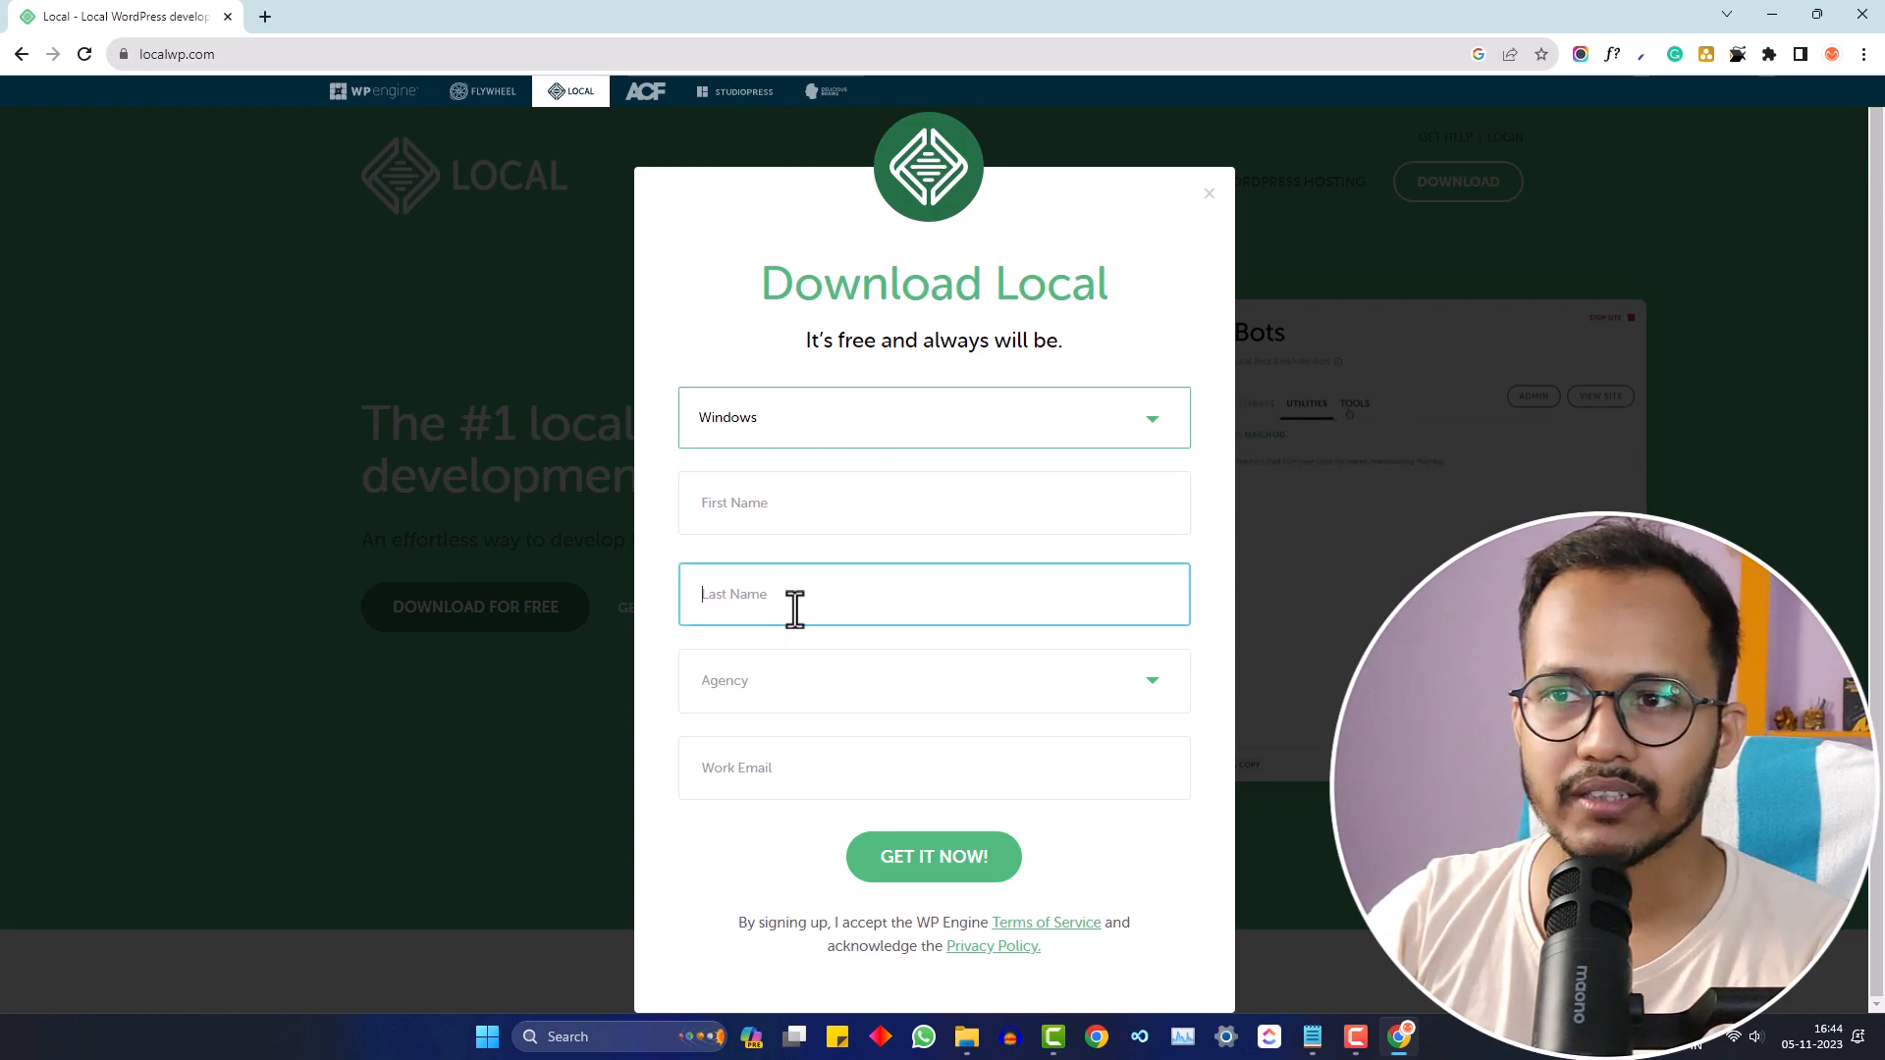
{"action": "left_click", "coordinate": [799, 680]}
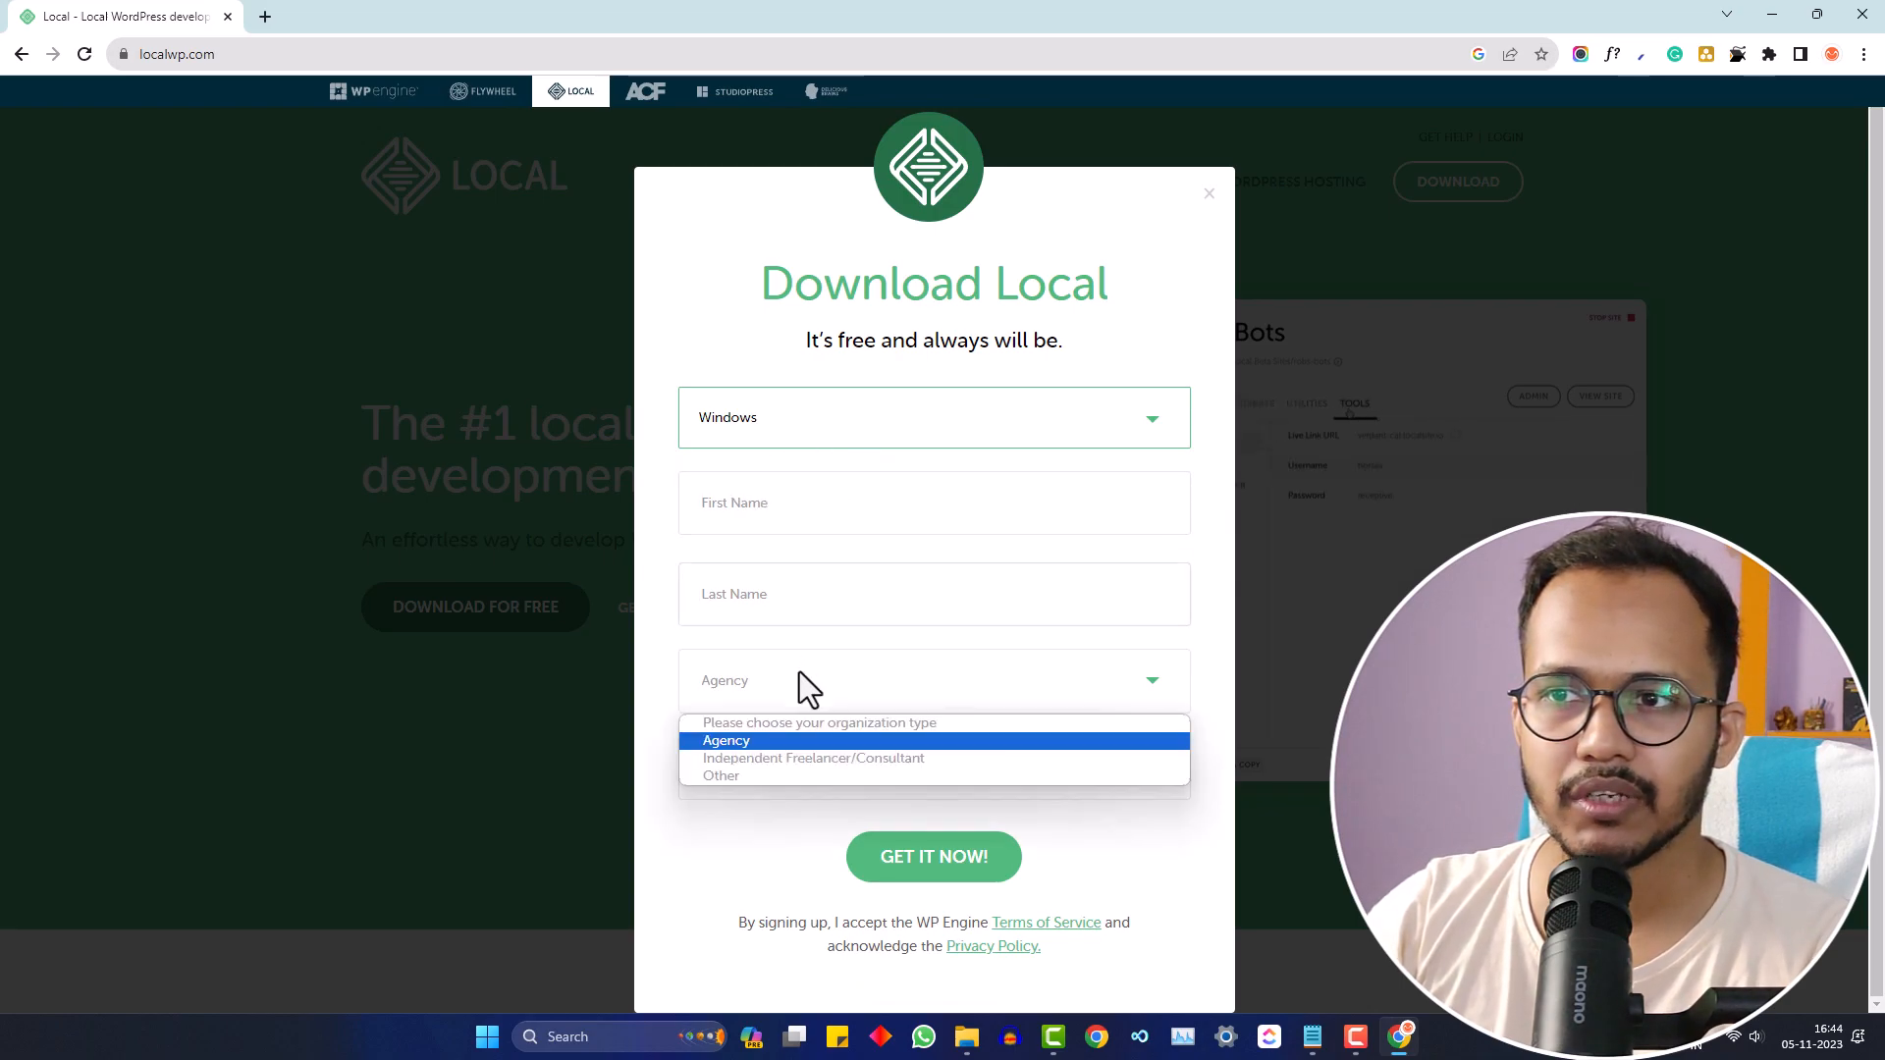
{"action": "left_click", "coordinate": [787, 762]}
{"action": "left_click", "coordinate": [811, 782]}
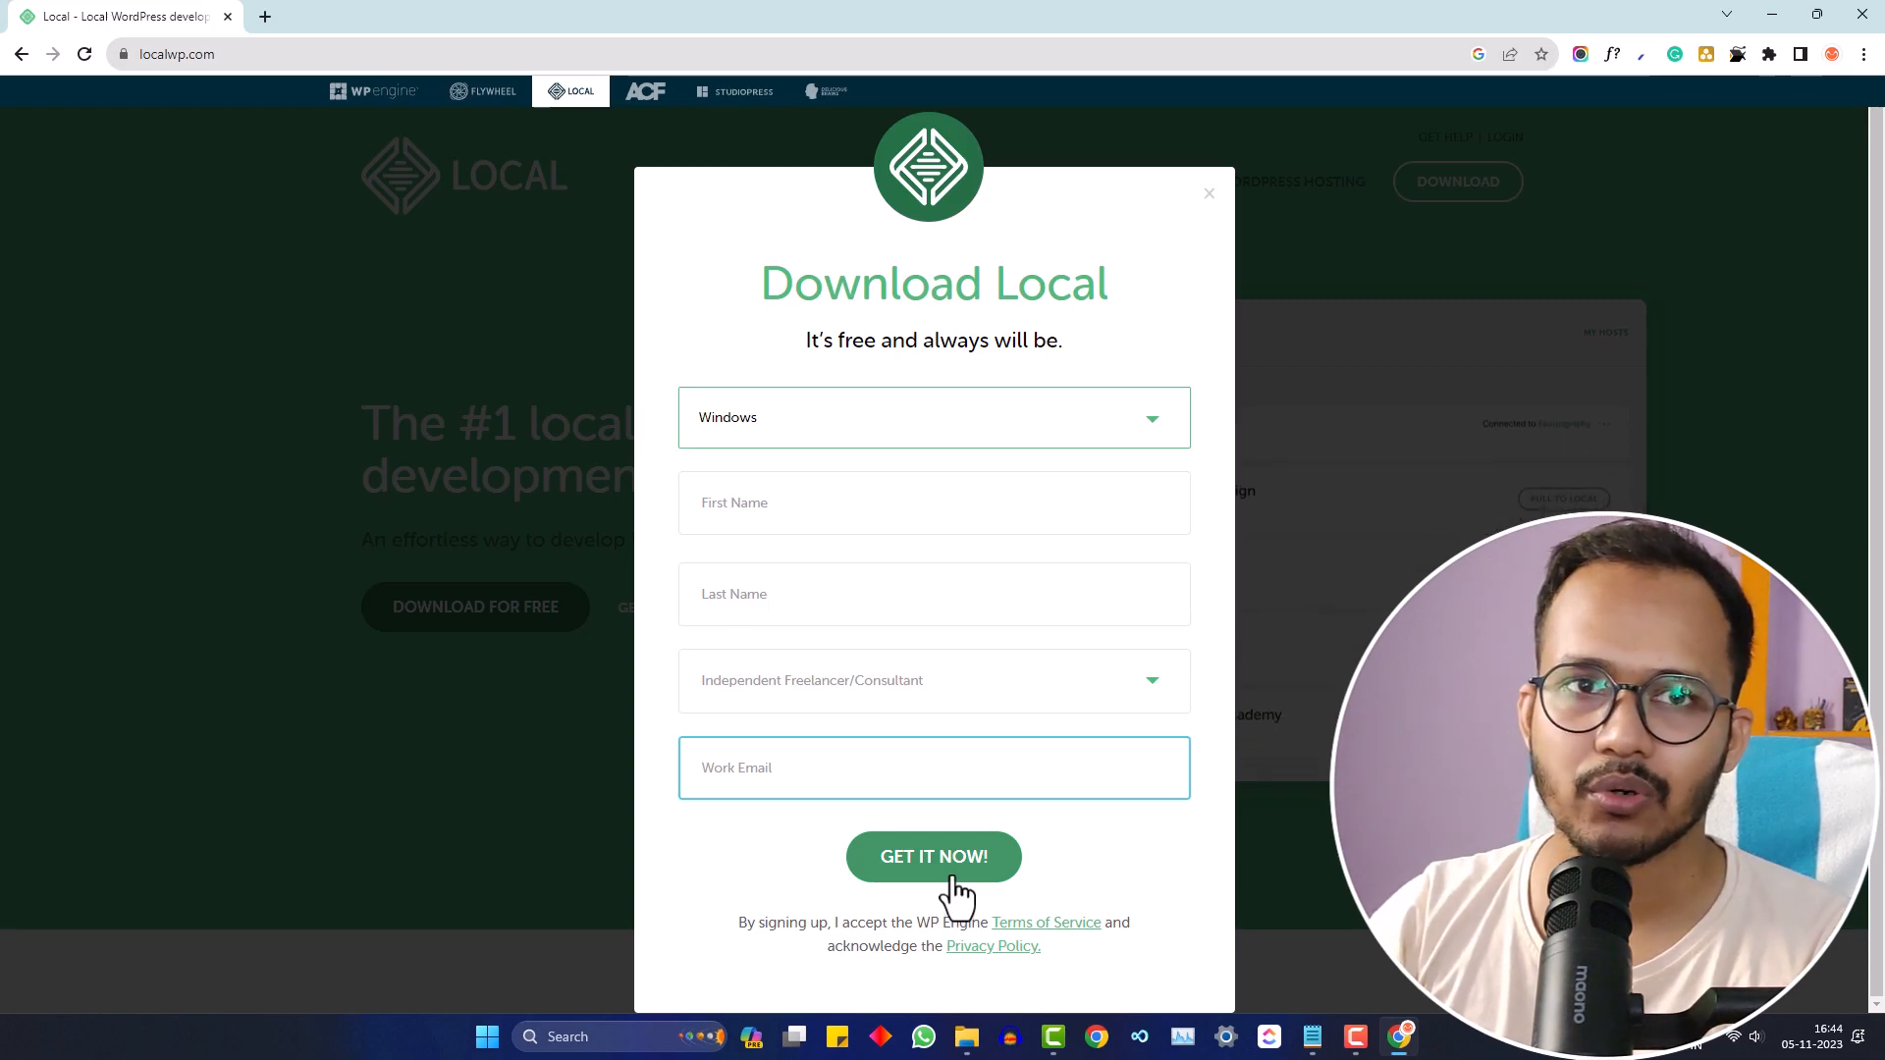
{"action": "left_click", "coordinate": [1217, 198]}
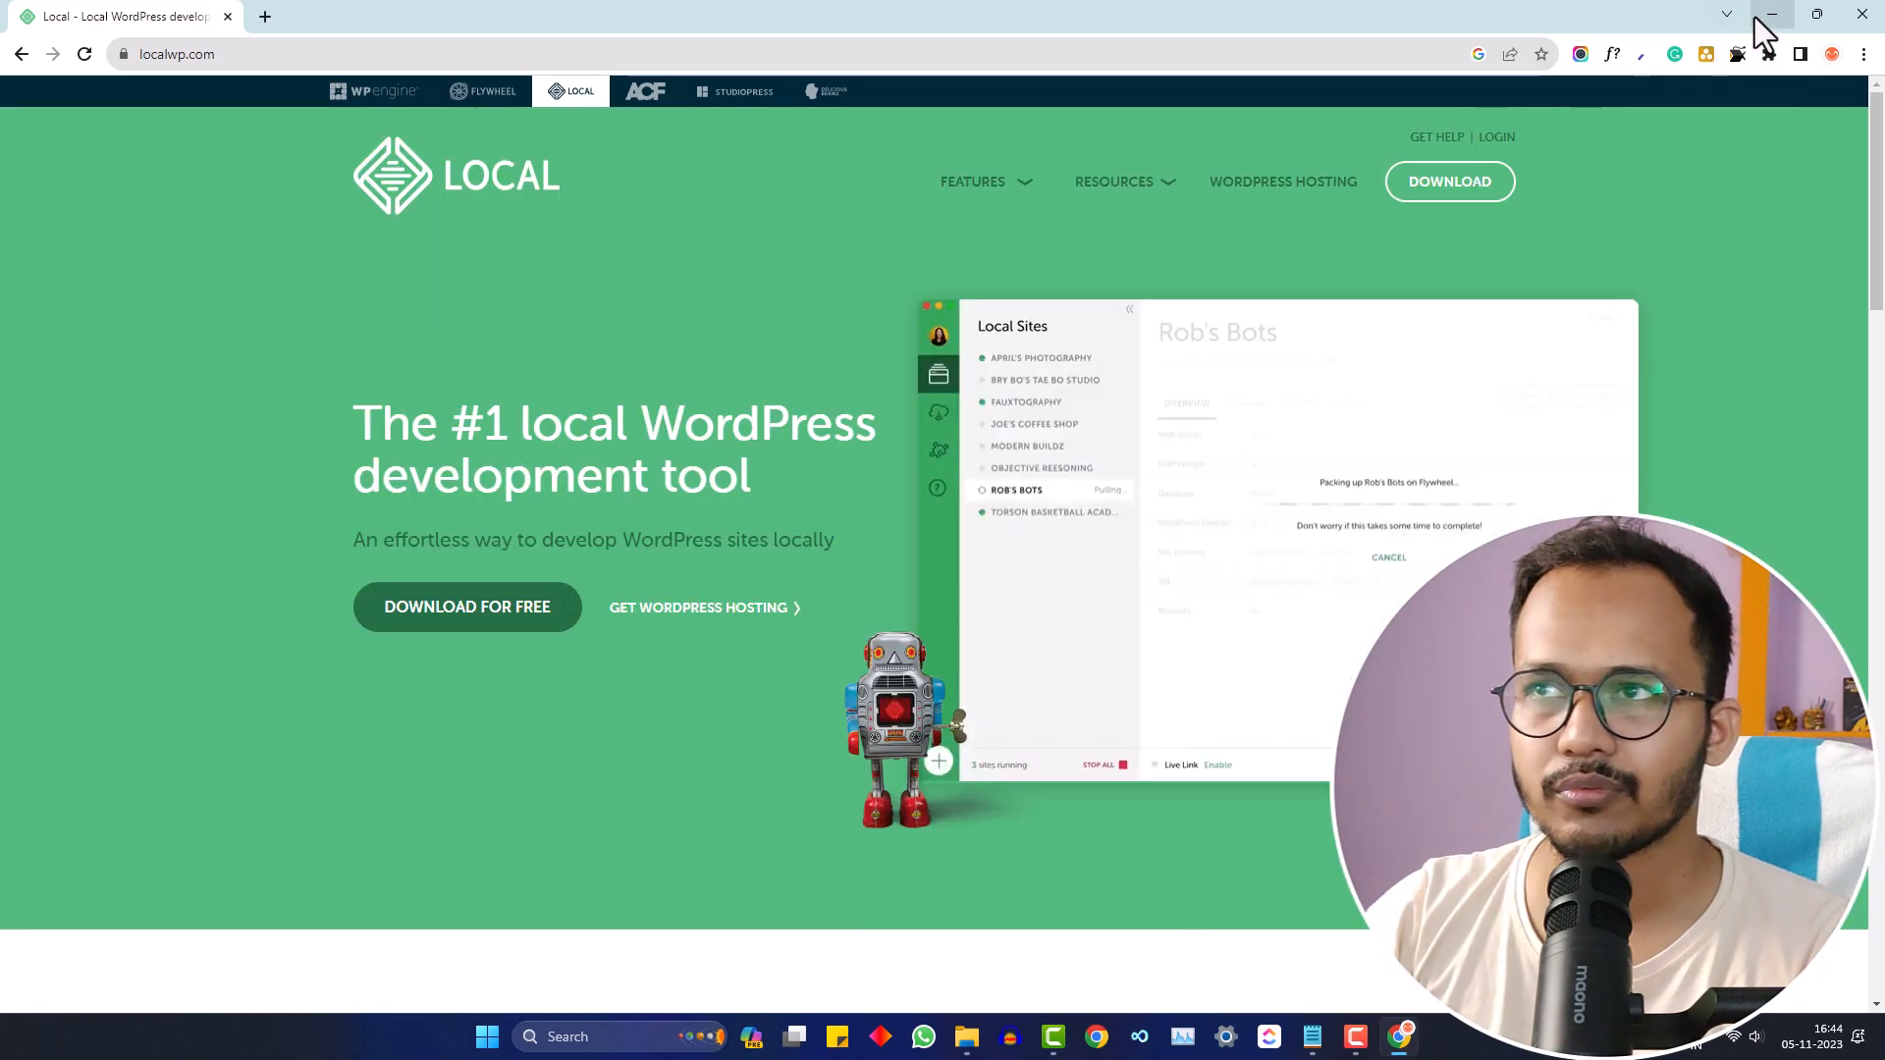
{"action": "left_click", "coordinate": [966, 1037]}
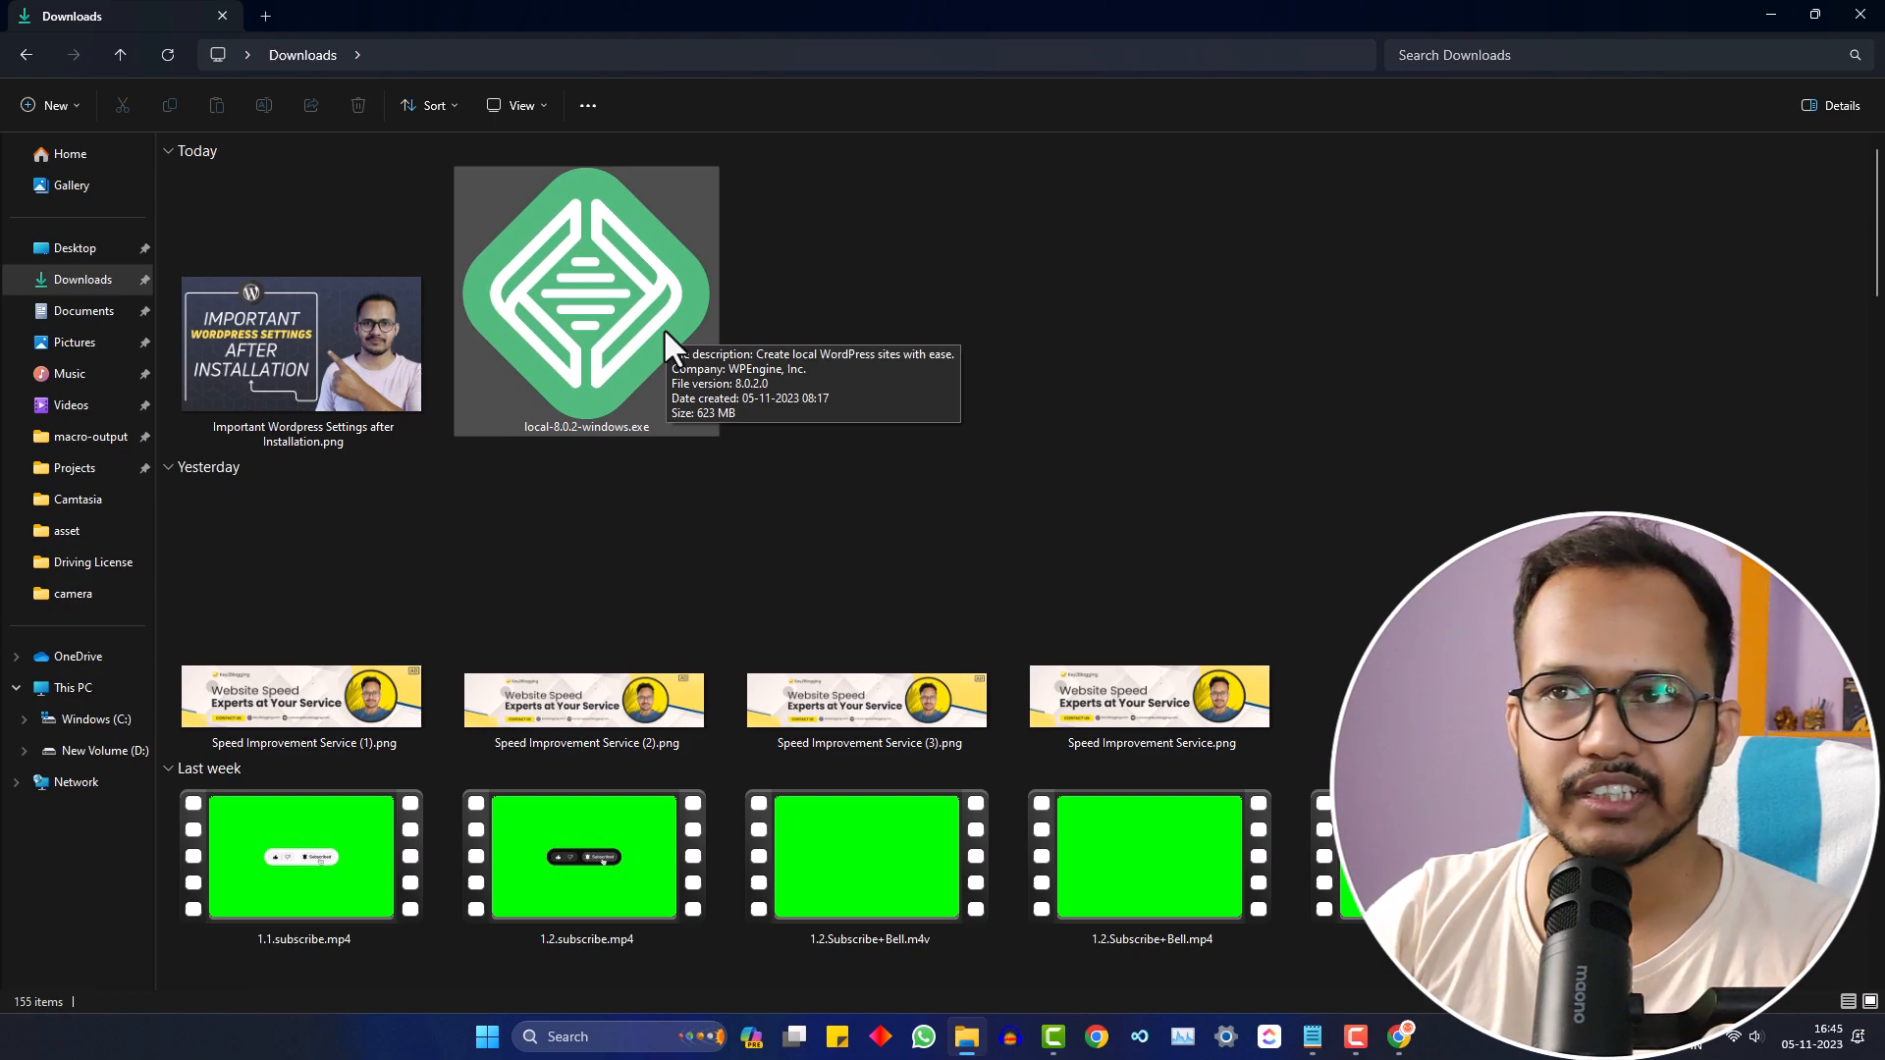
- Run local-8.0.2-windows.exe as administrator and install Local for the current user in the default folder
{"action": "right_click", "coordinate": [635, 322]}
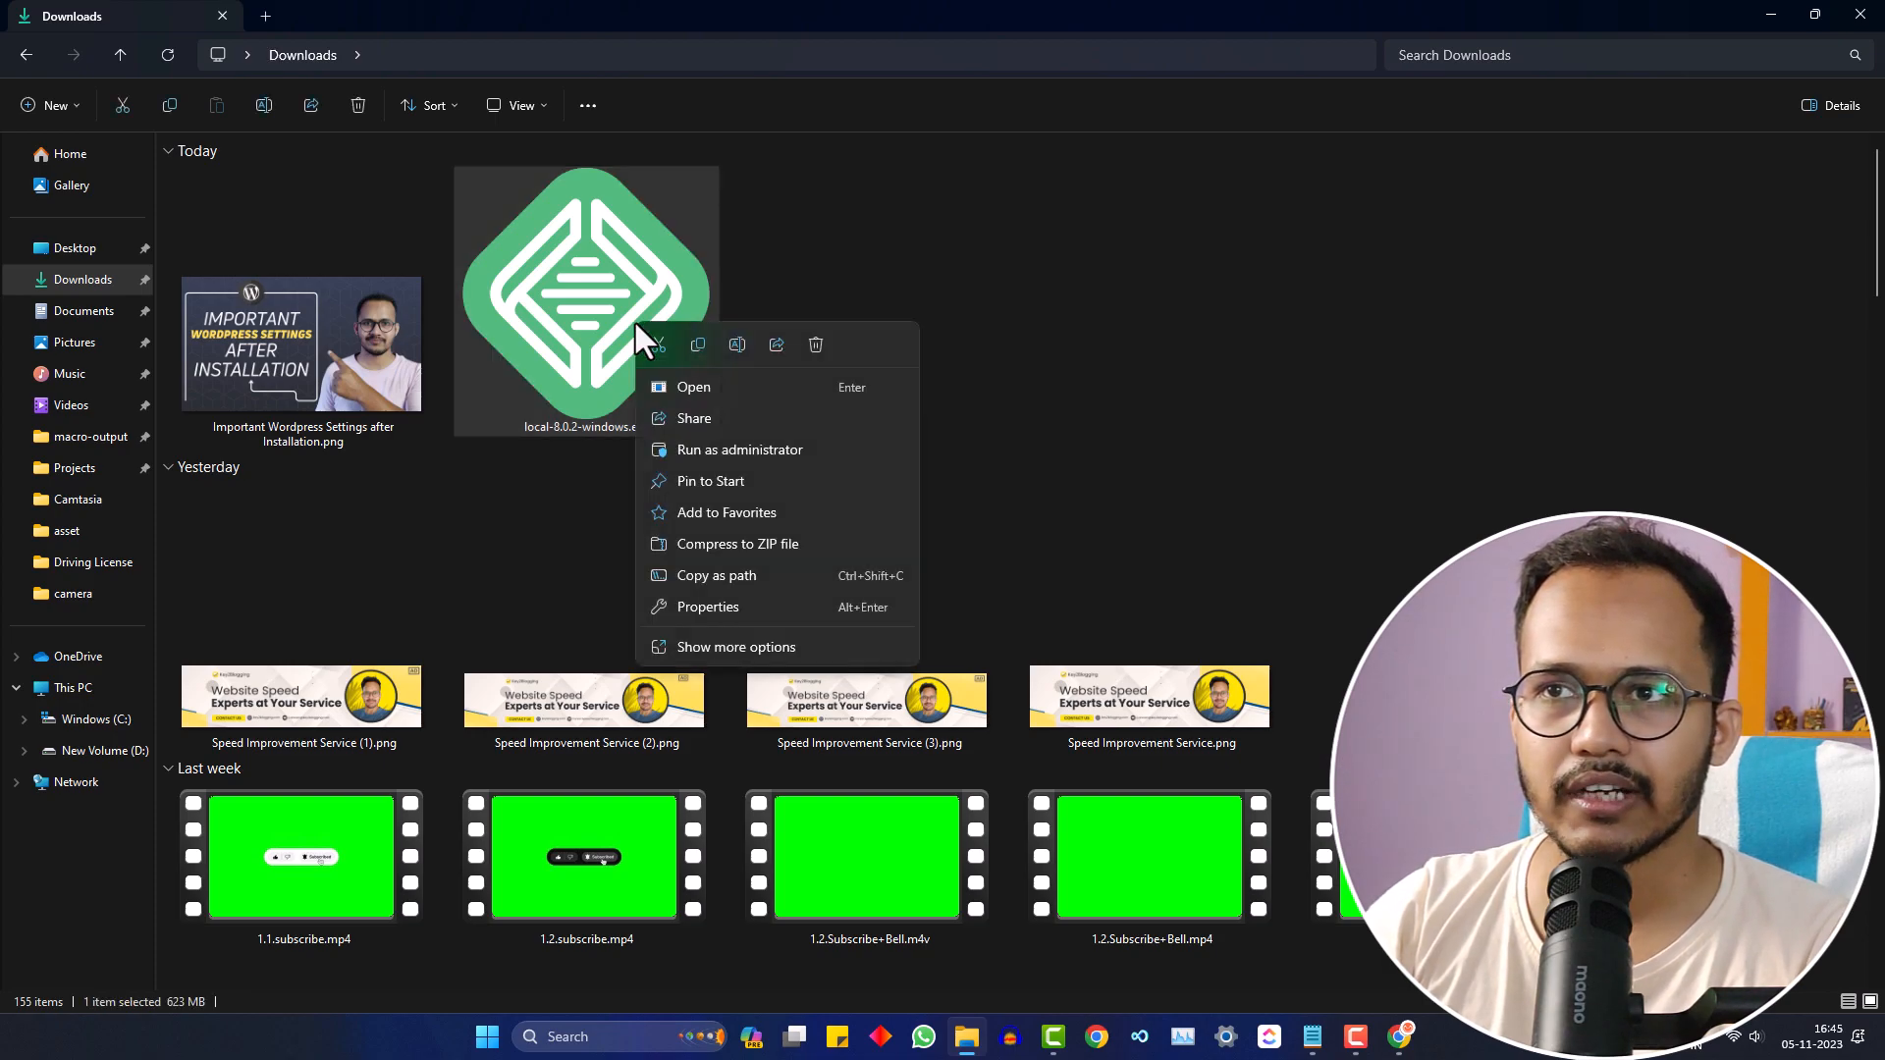
{"action": "left_click", "coordinate": [715, 445]}
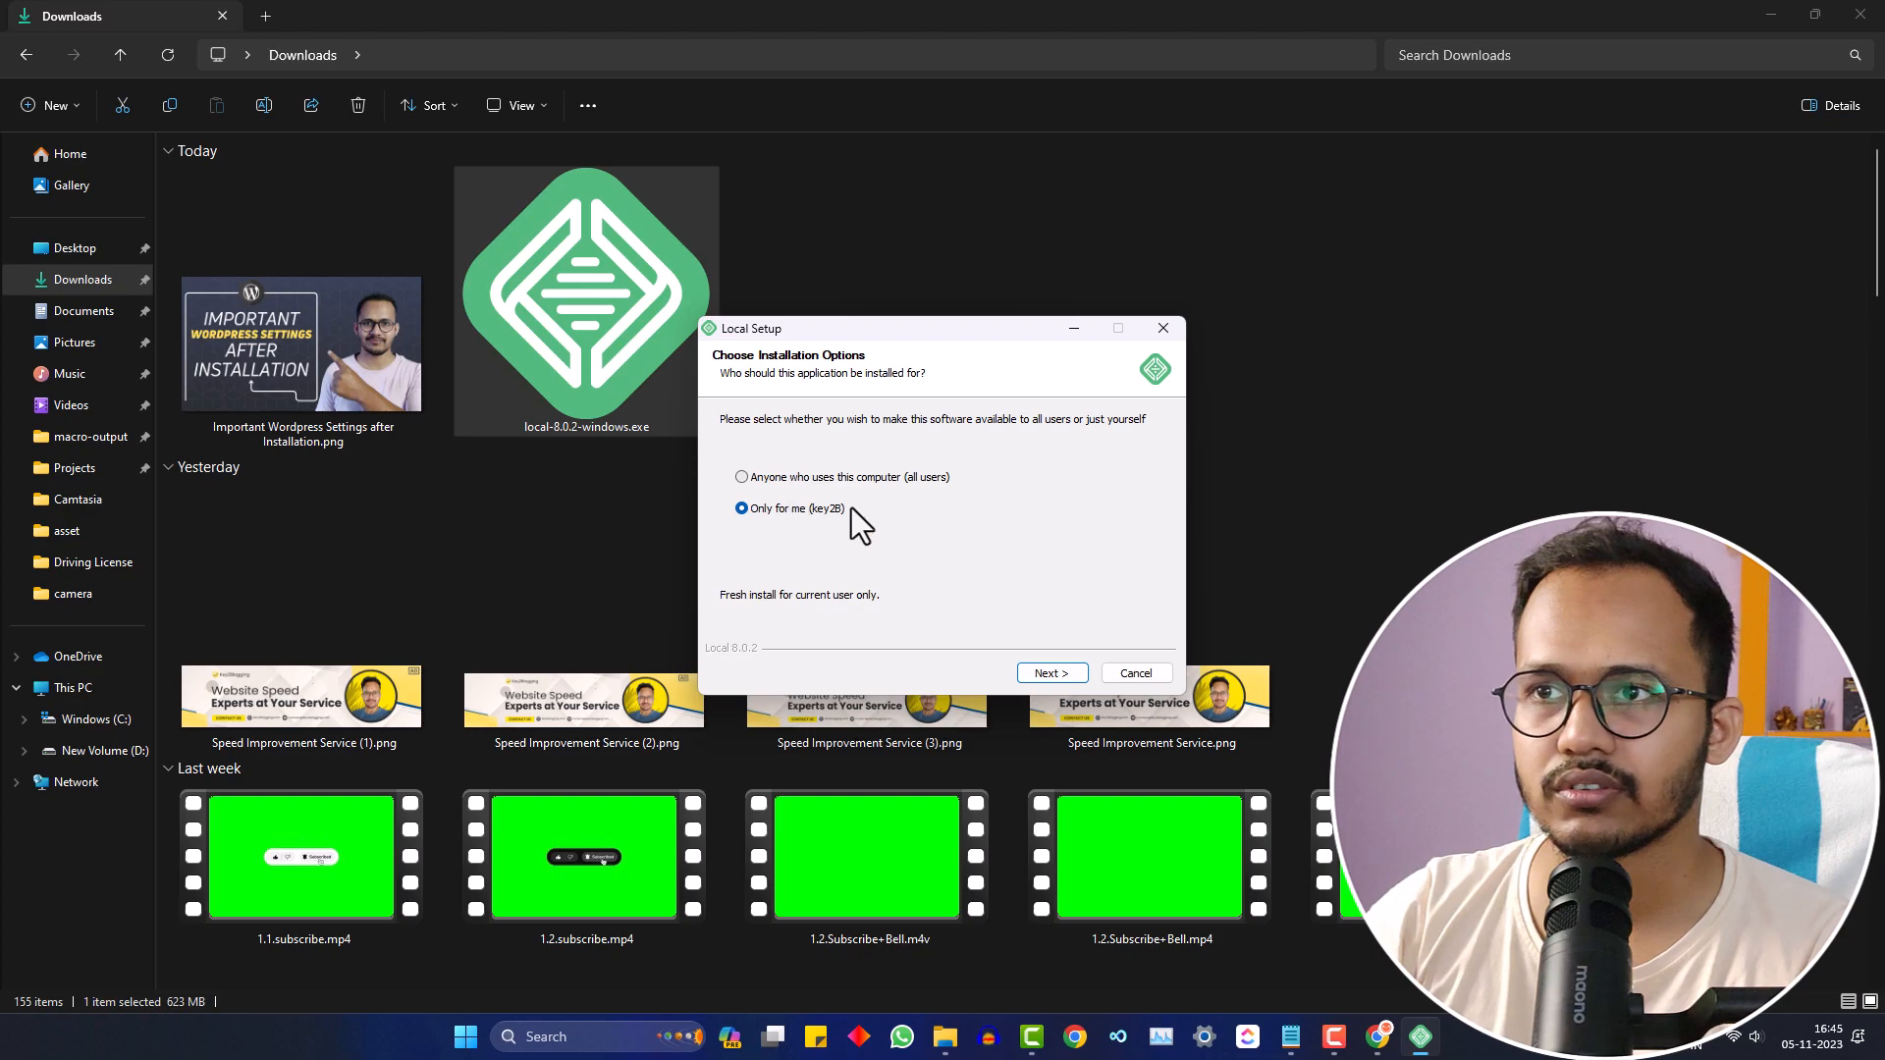
{"action": "left_click", "coordinate": [1047, 674]}
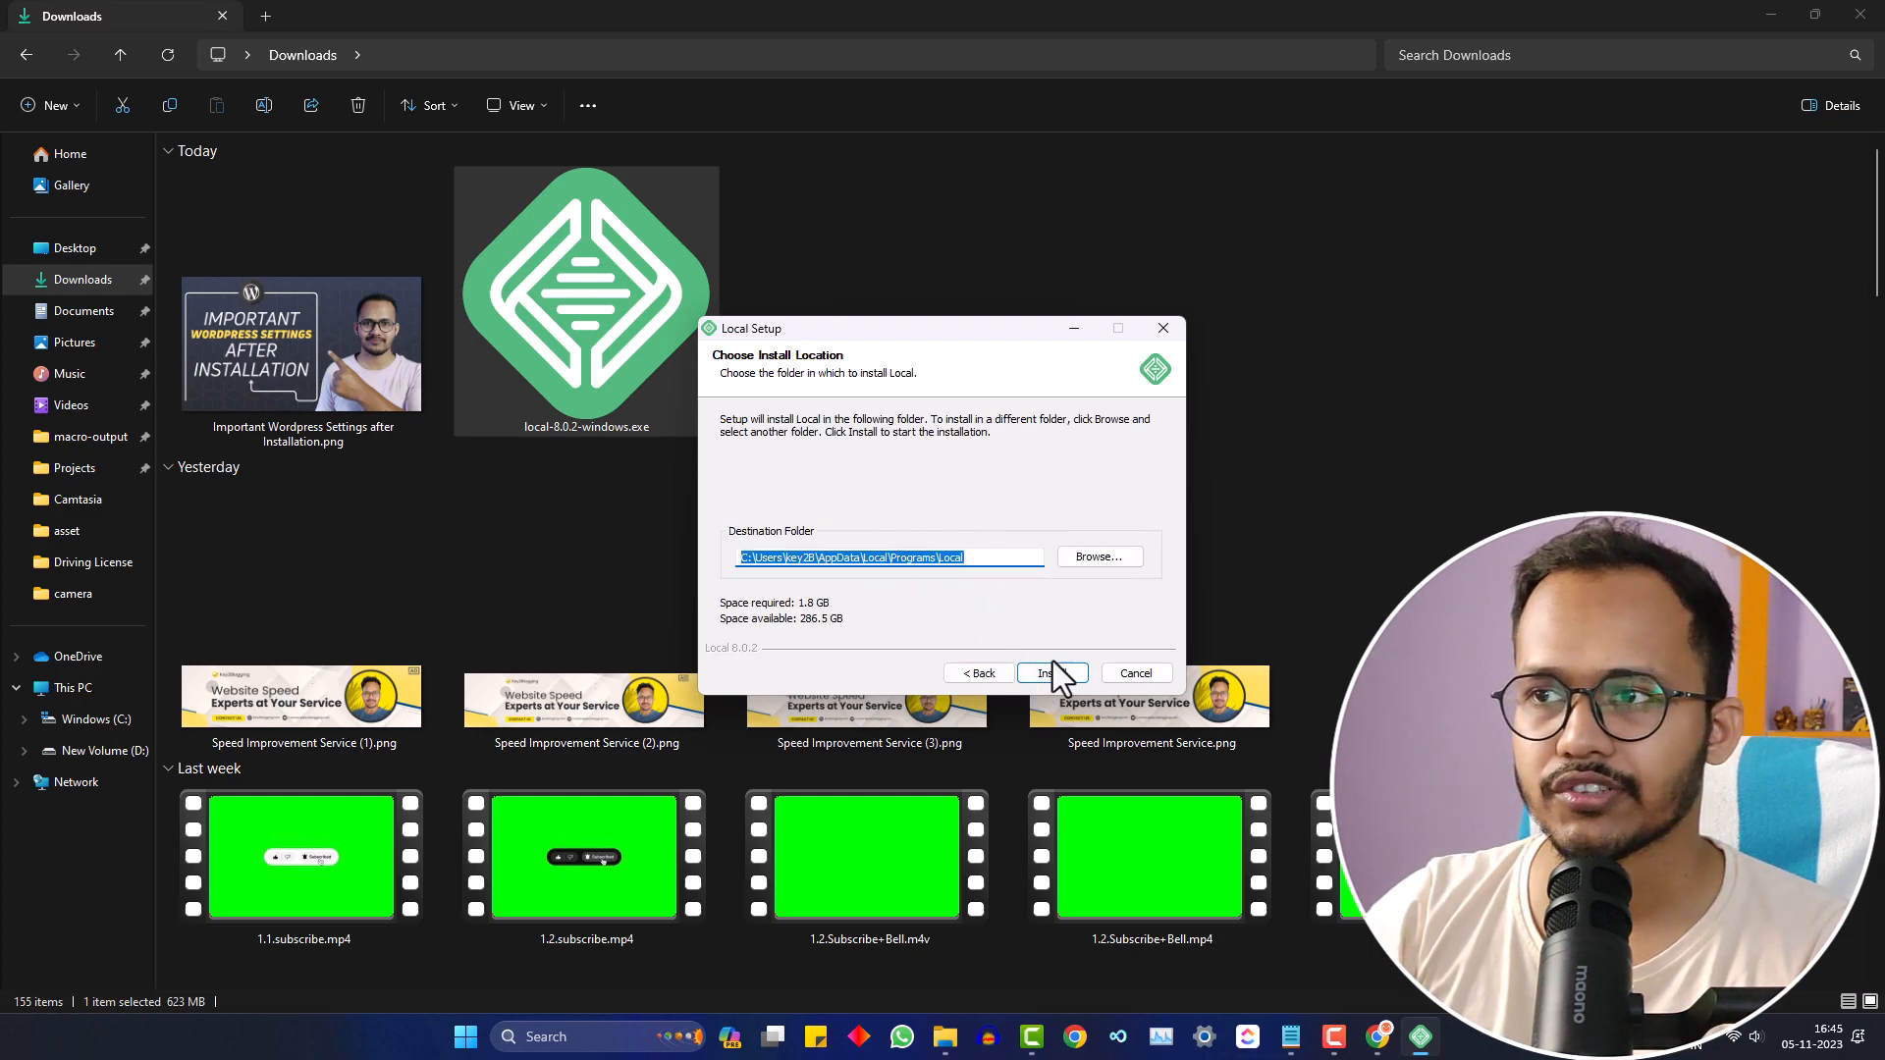
{"action": "left_click", "coordinate": [1056, 676]}
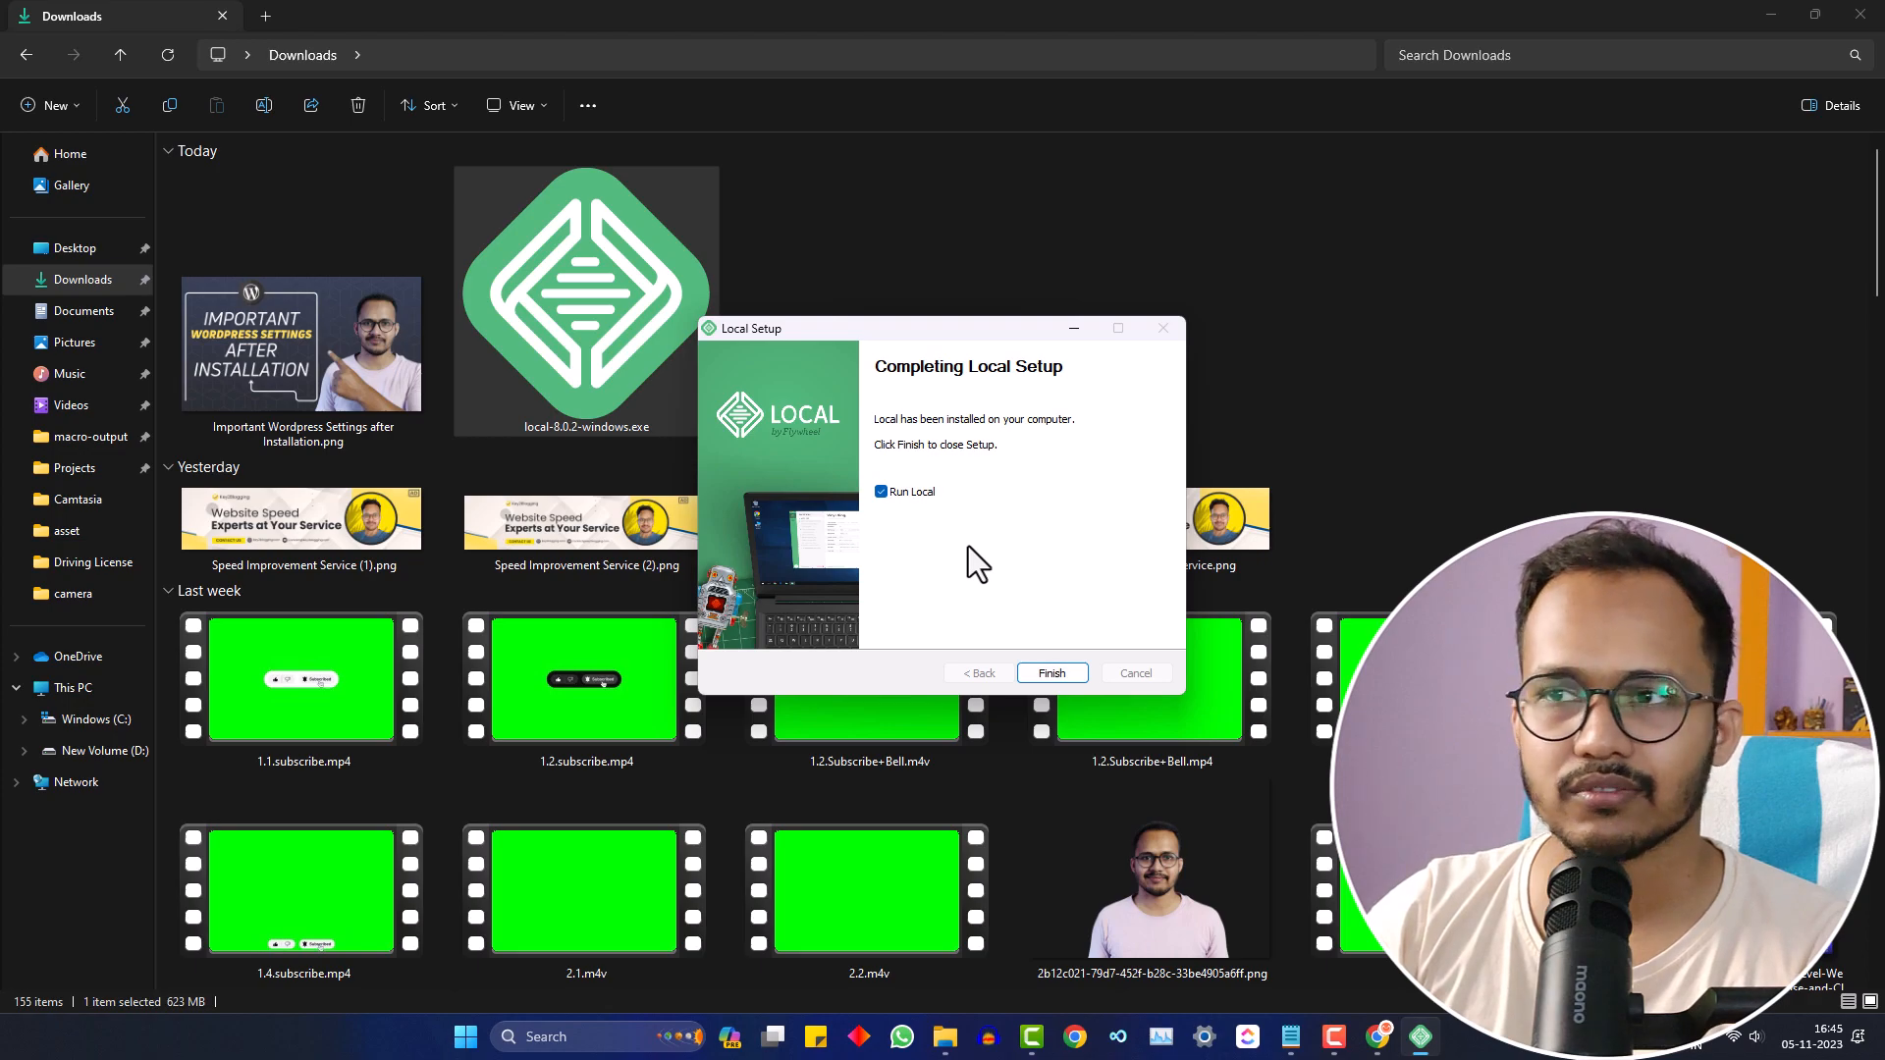
- Finish setup, accept Local's updated terms of service, and decline error reporting
{"action": "left_click", "coordinate": [1047, 674]}
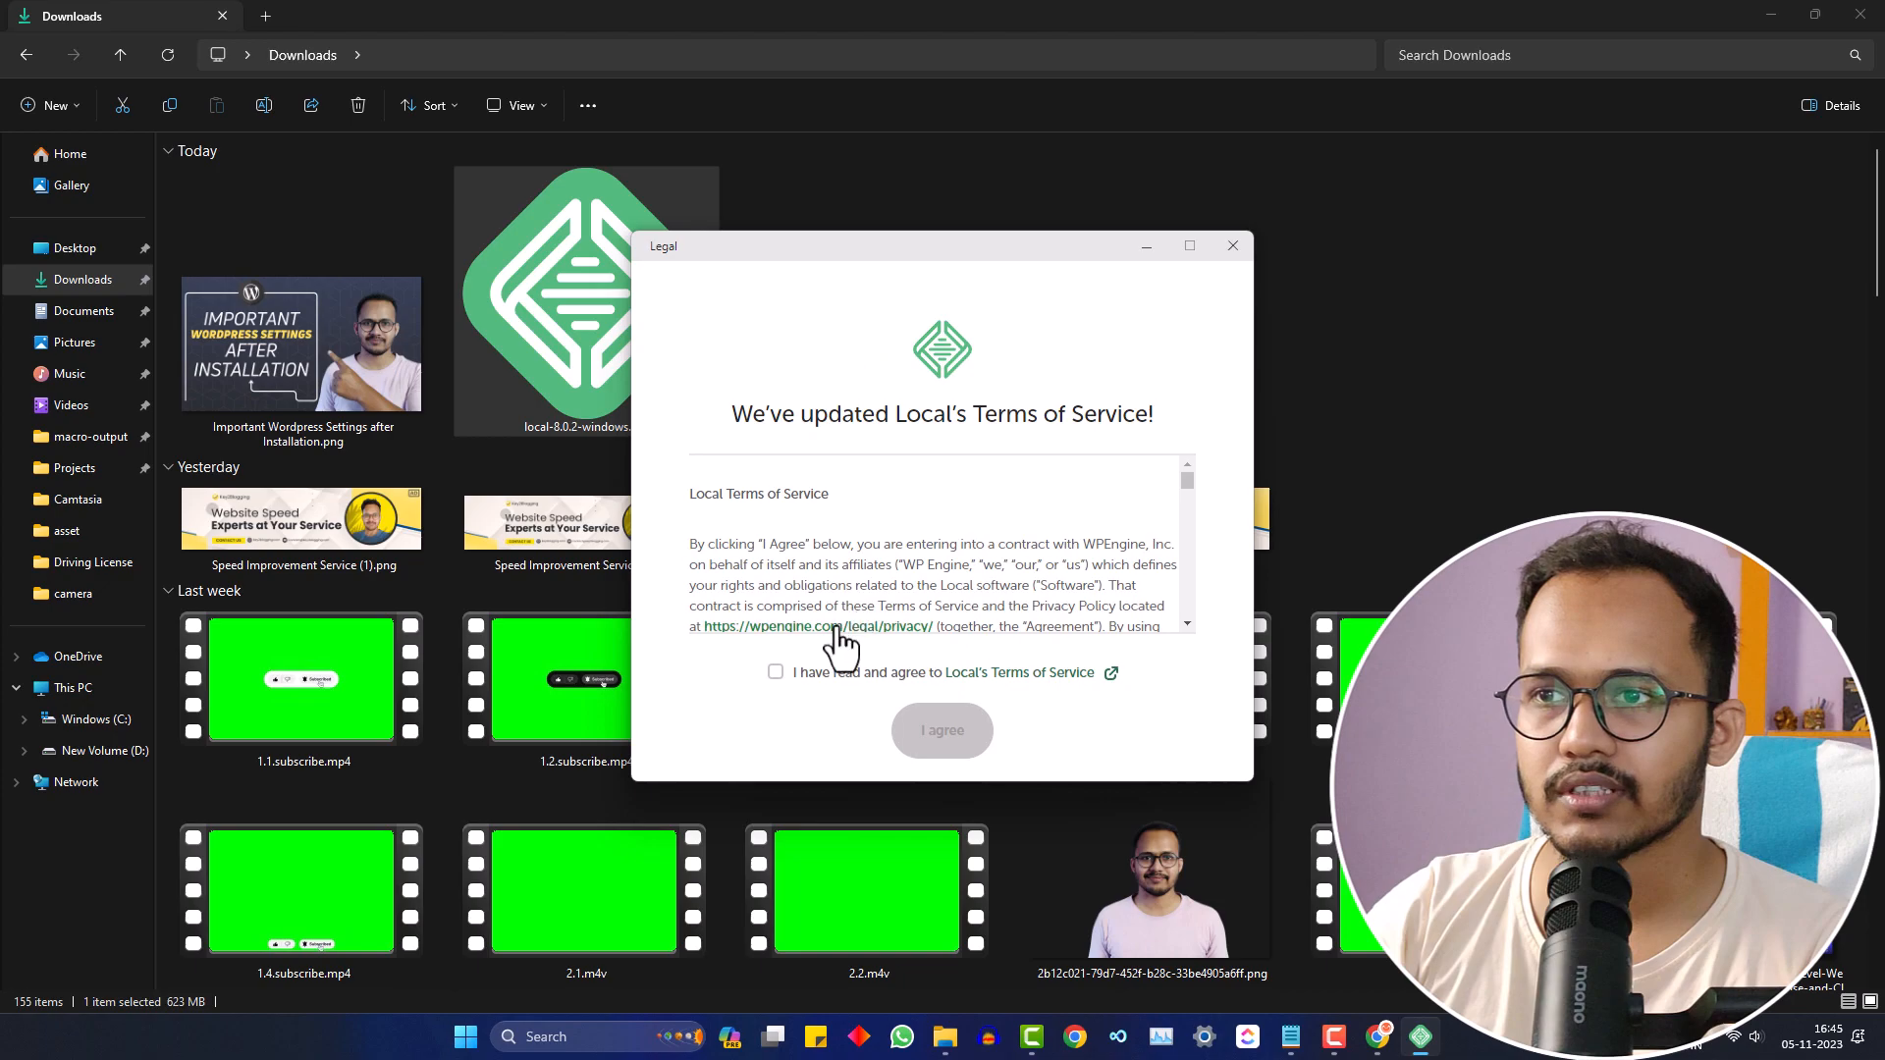
{"action": "left_click", "coordinate": [775, 674]}
{"action": "scroll", "coordinate": [1076, 545], "scroll_direction": "down", "scroll_amount": 10}
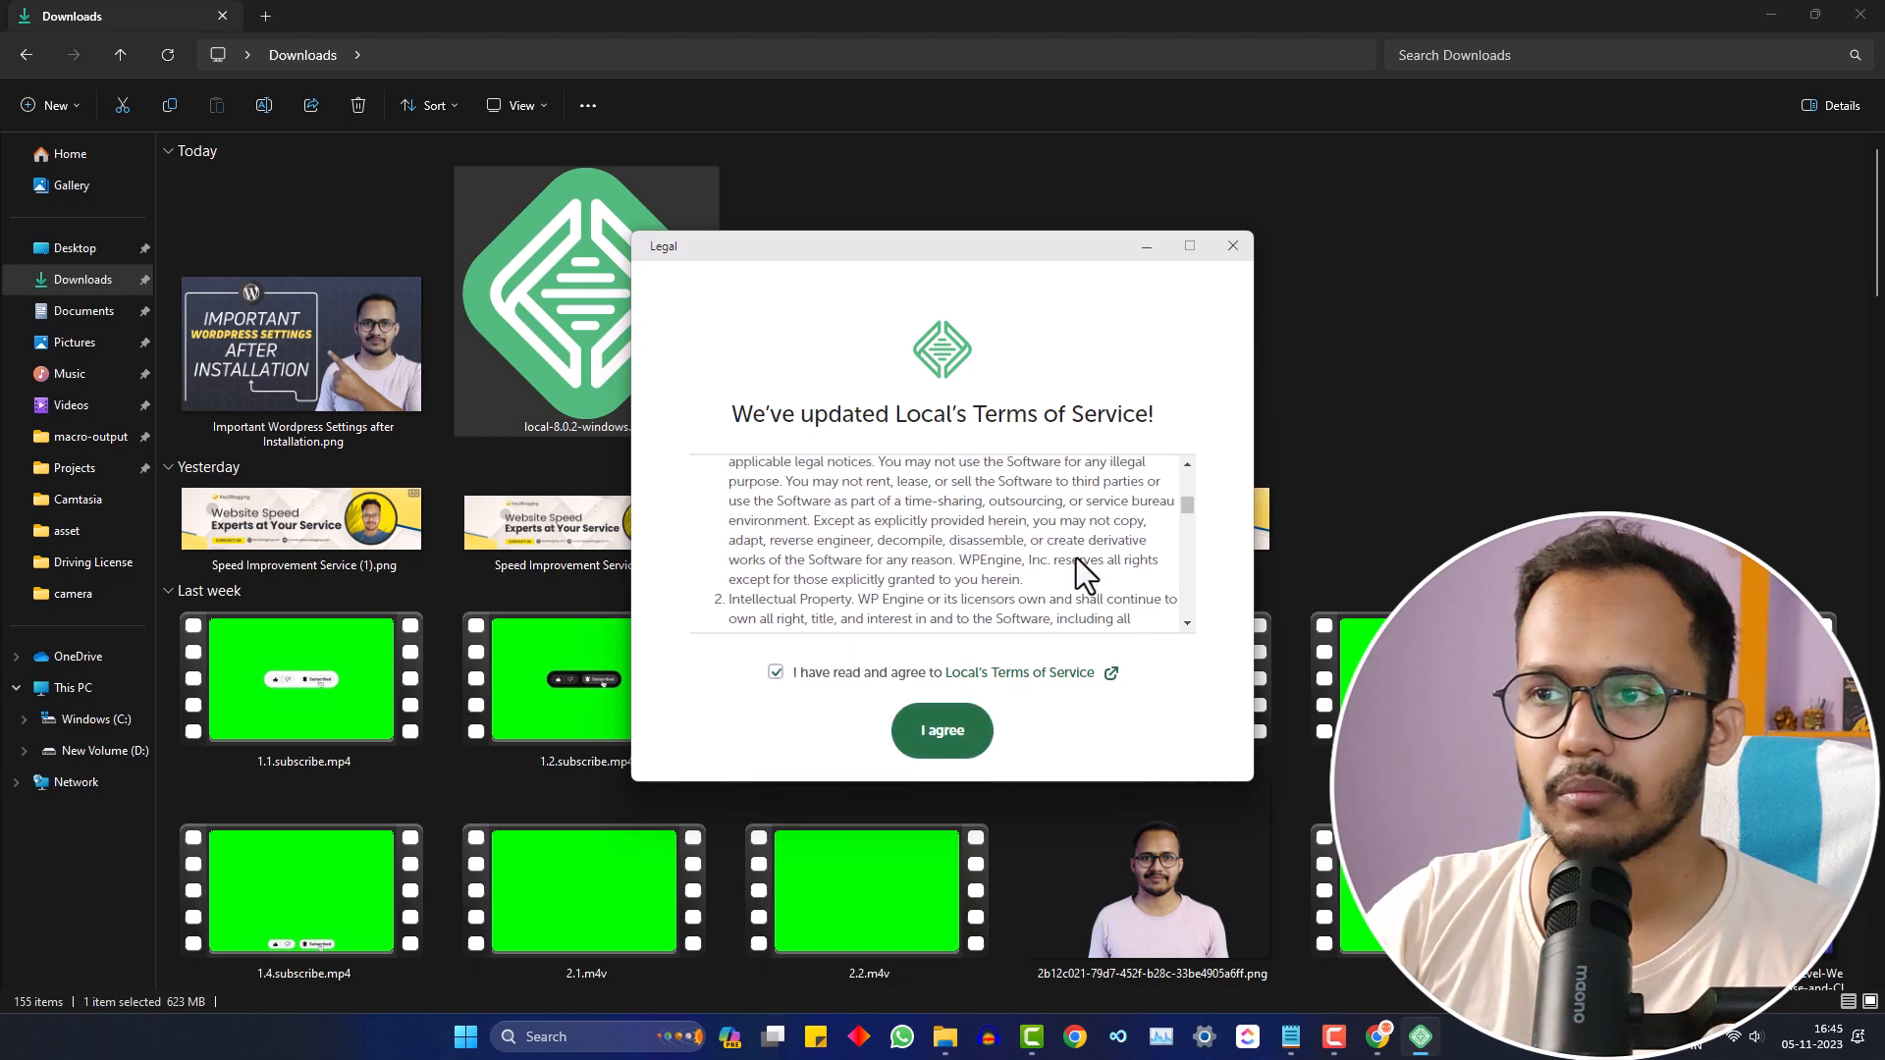
{"action": "left_click", "coordinate": [942, 741]}
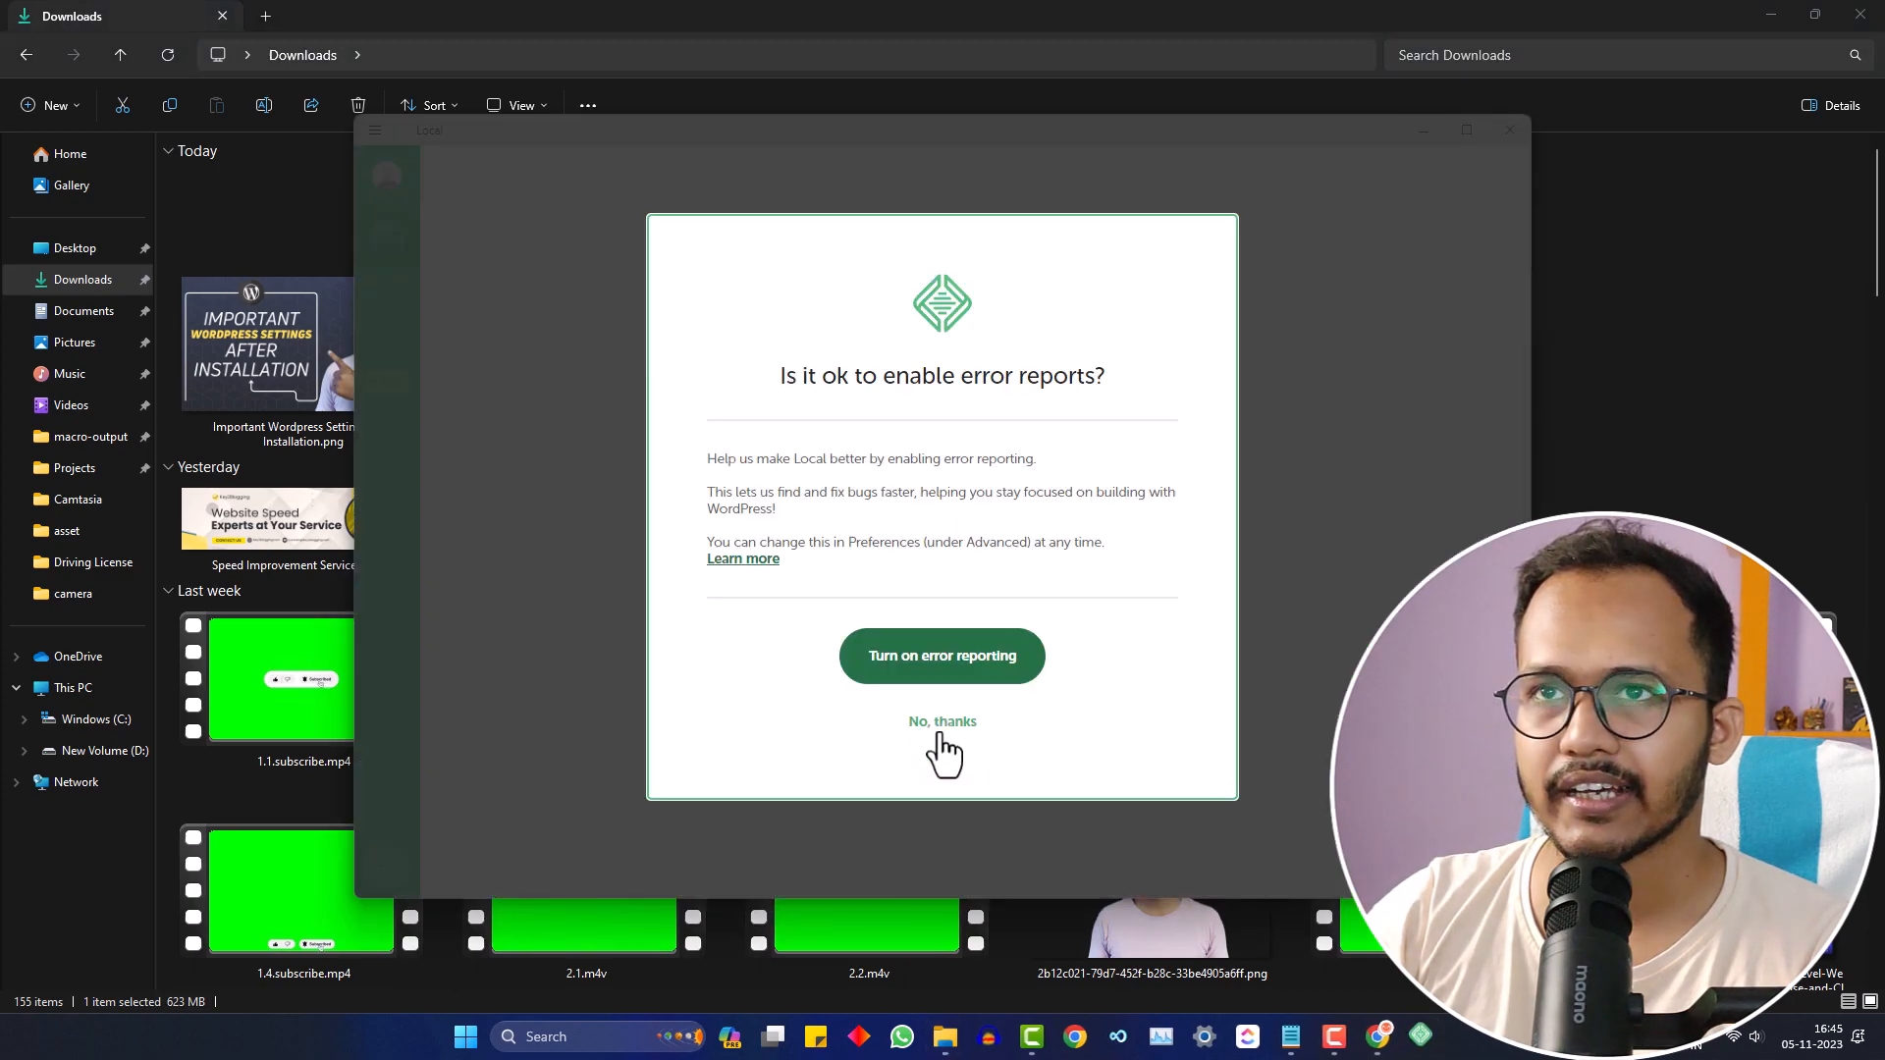
{"action": "left_click", "coordinate": [938, 722]}
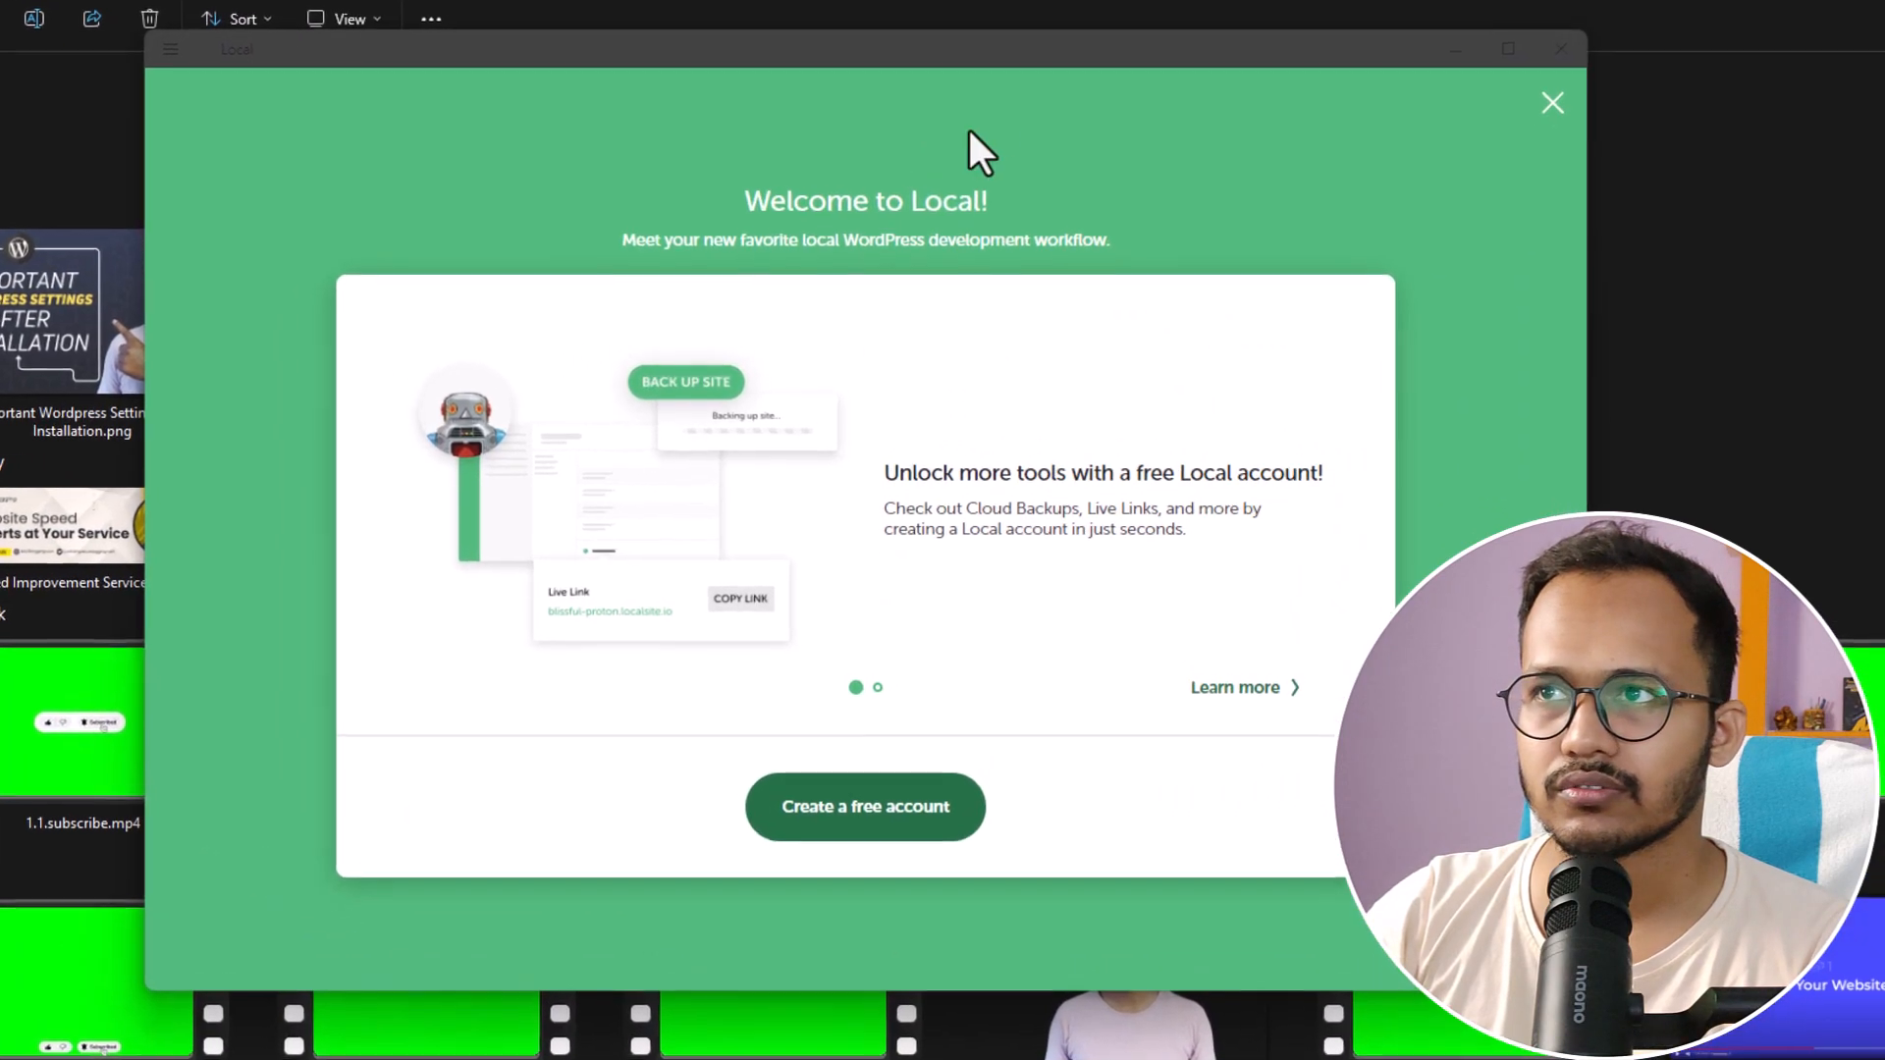
- Clear the desktop around the Local window and start creating a free Local account
{"action": "left_click_drag", "start_coordinate": [1050, 49], "coordinate": [1062, 55]}
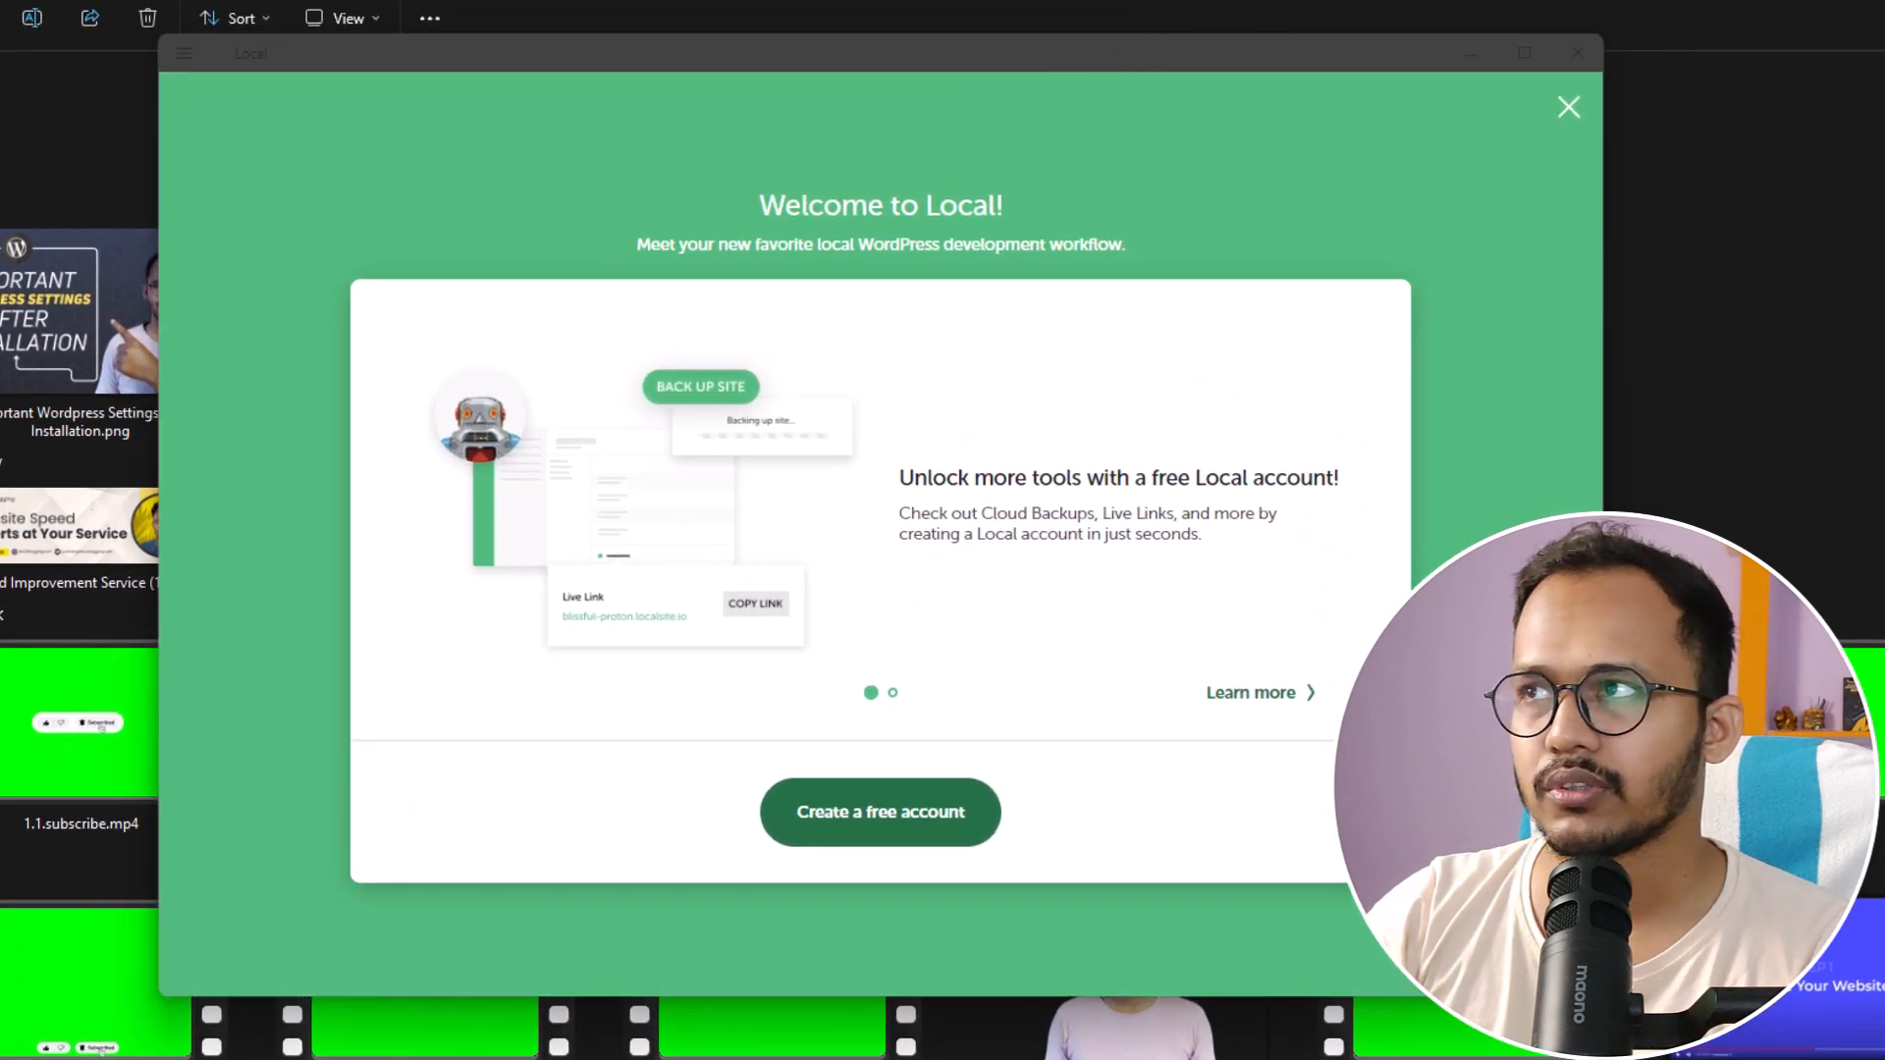
{"action": "left_click", "coordinate": [1865, 2]}
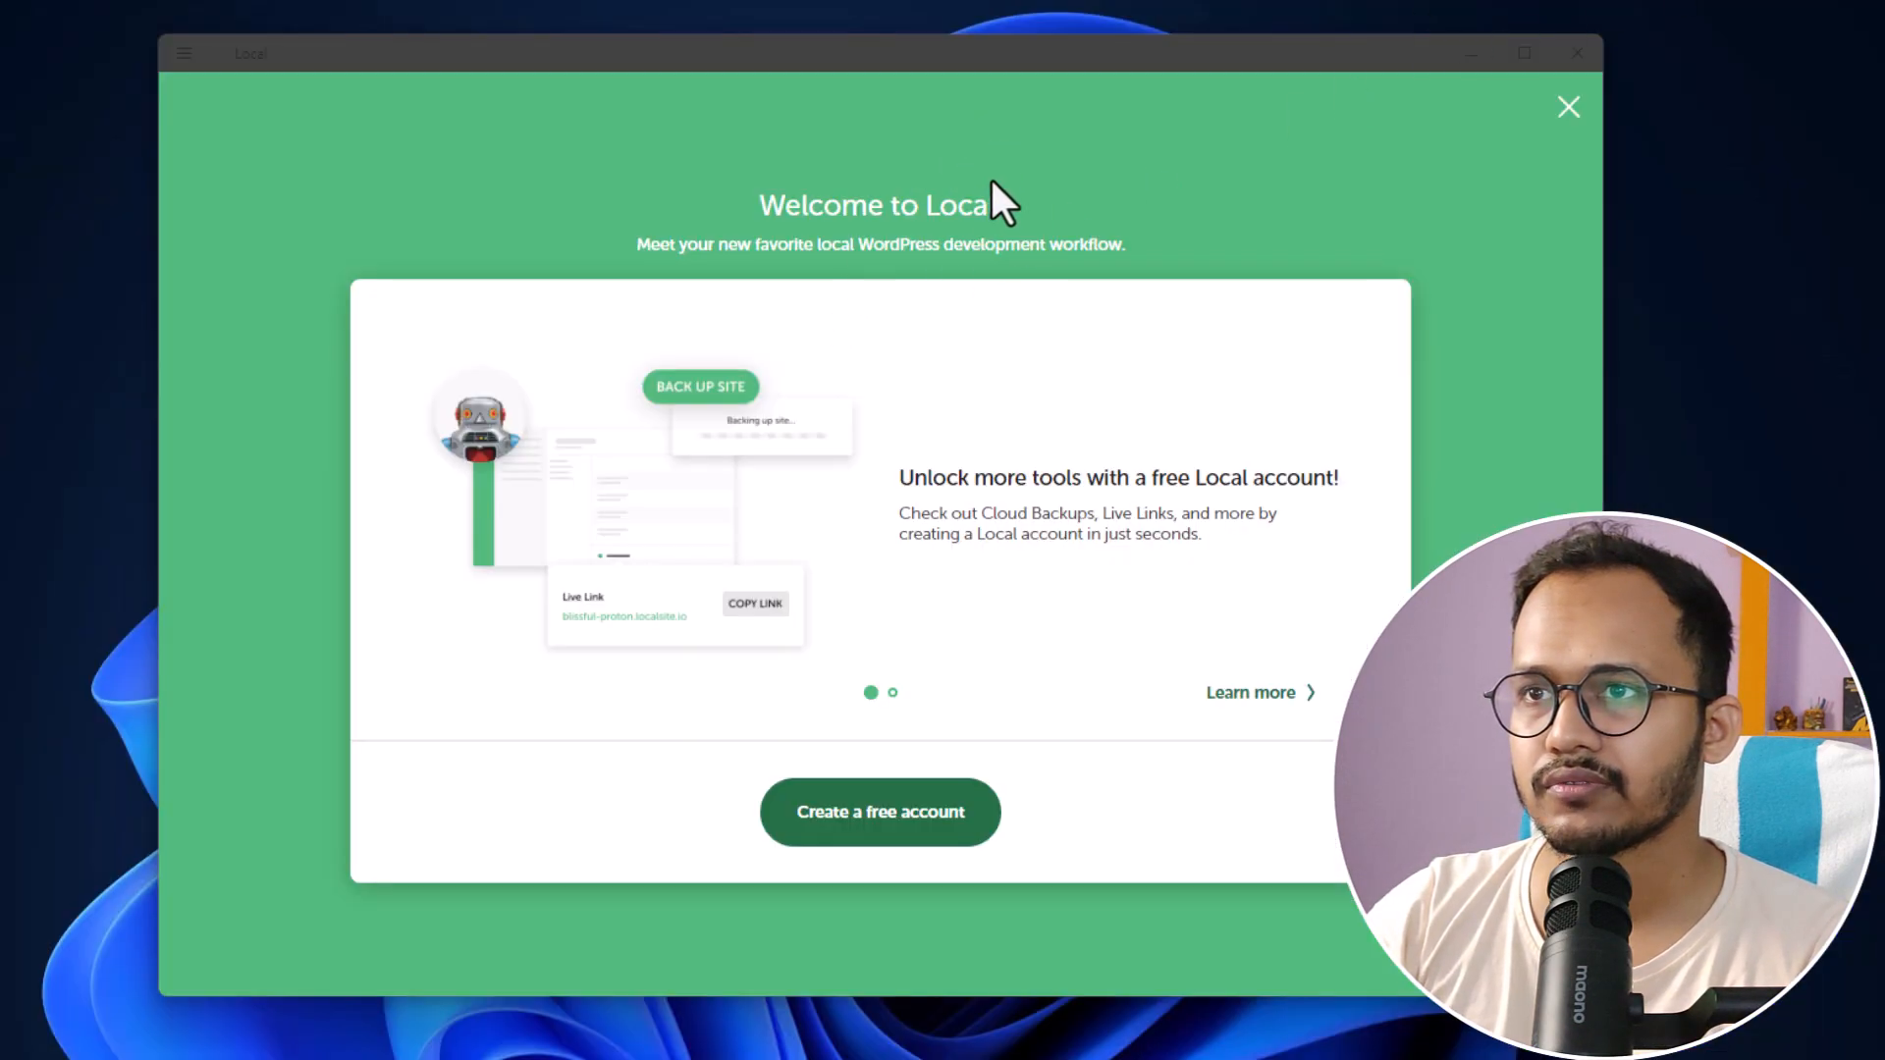
{"action": "left_click_drag", "start_coordinate": [1033, 59], "coordinate": [1042, 45]}
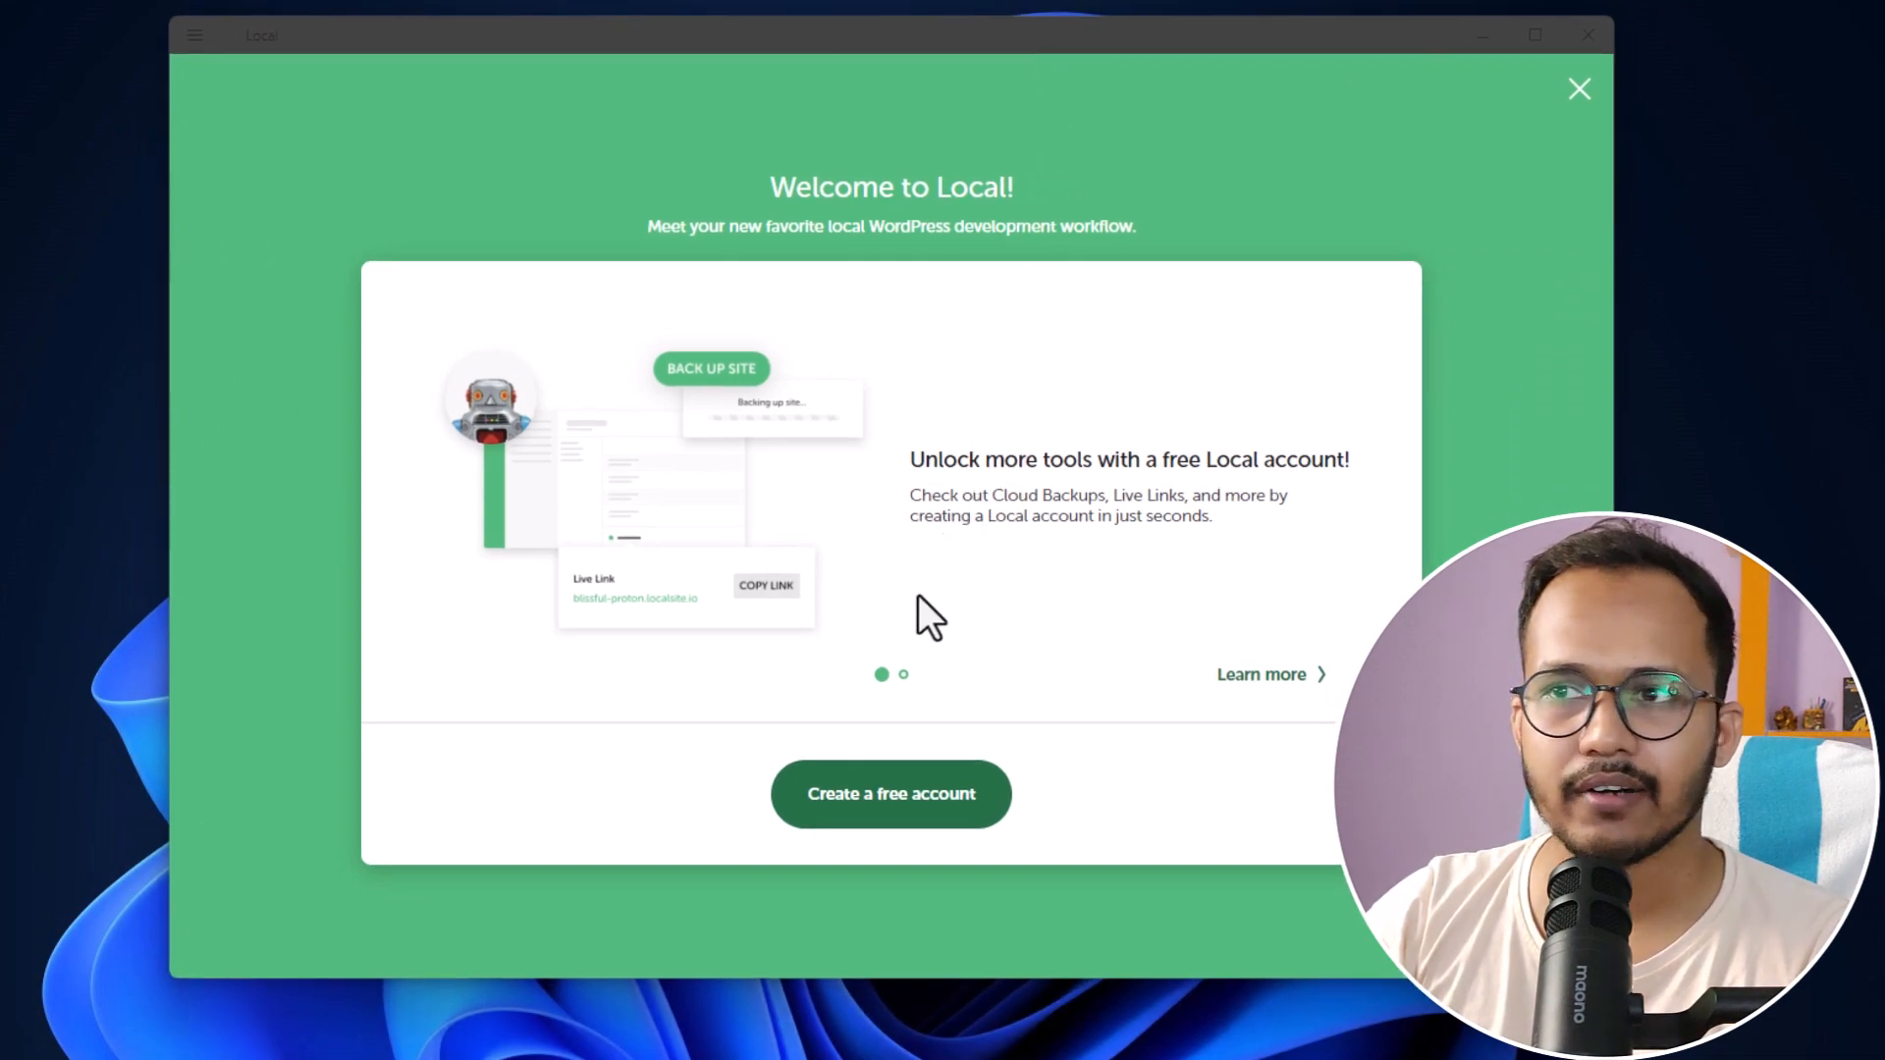
{"action": "left_click", "coordinate": [879, 800]}
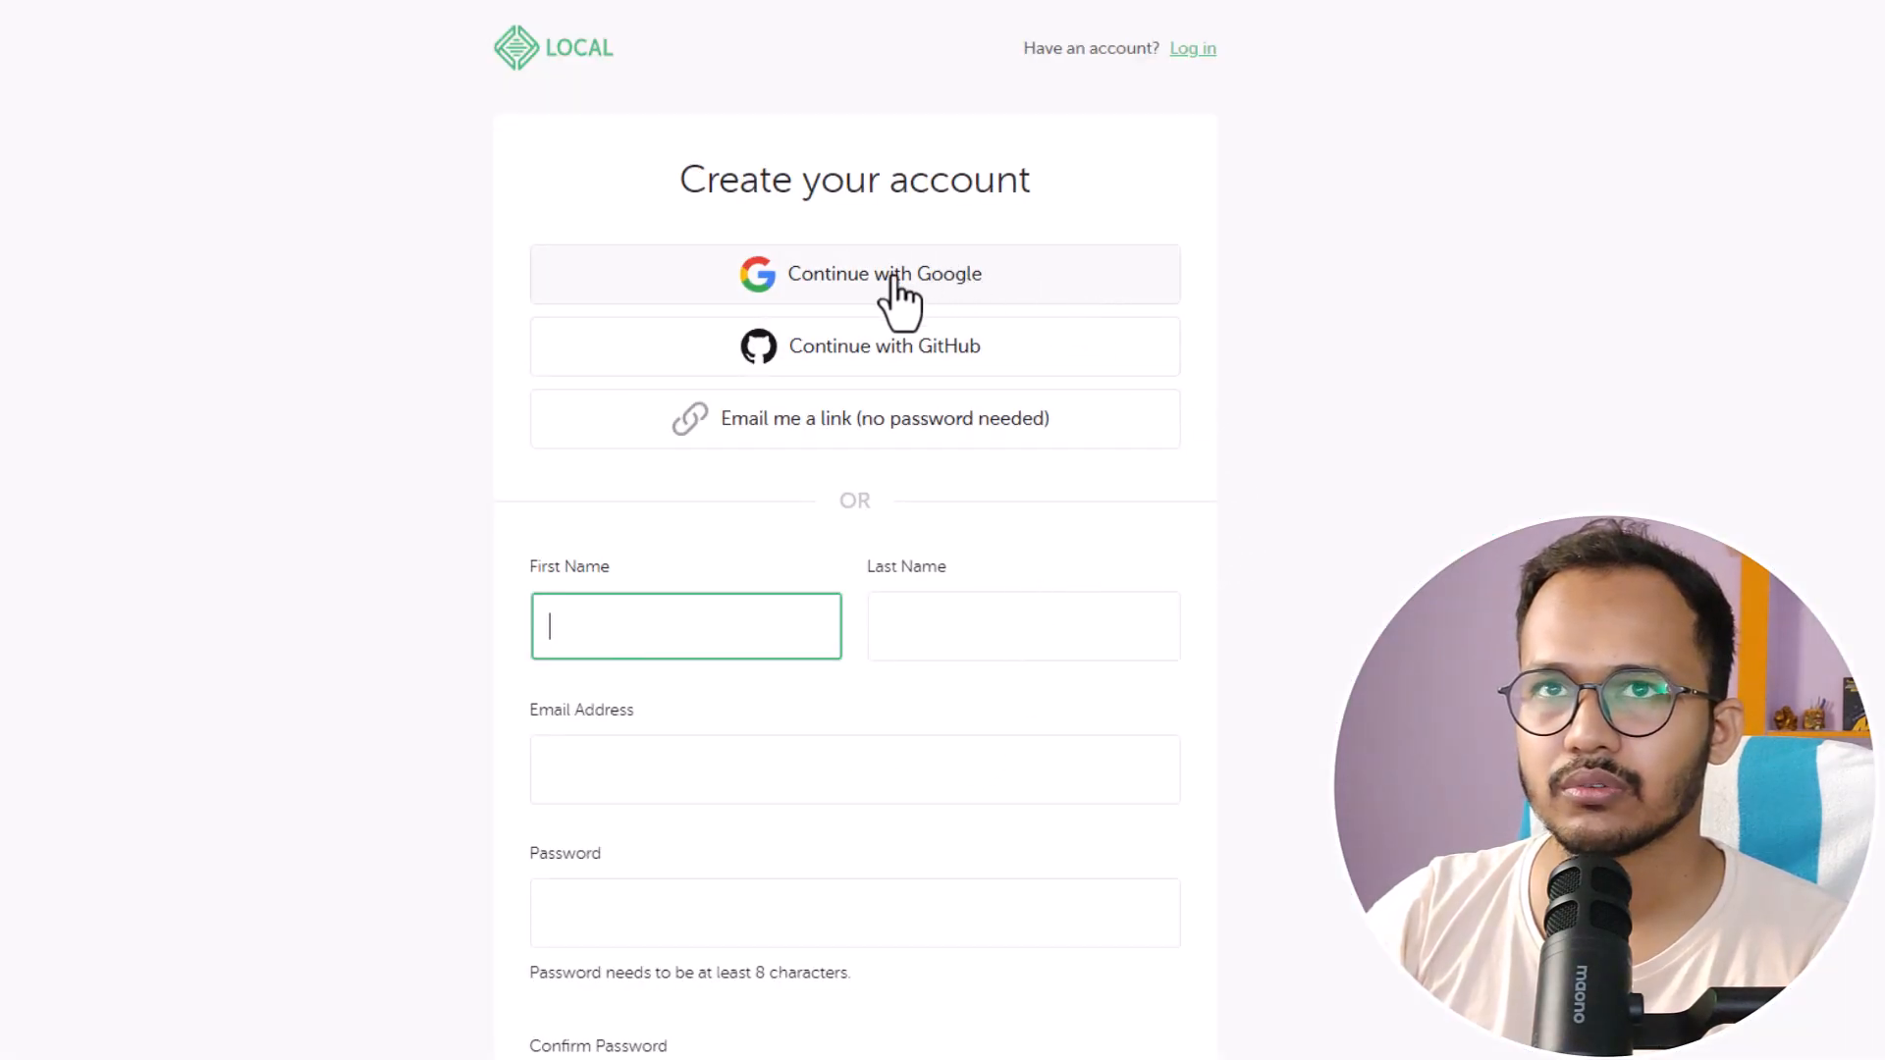
- Sign up for Local Hub with a Google account and request opening the Local desktop app
{"action": "left_click", "coordinate": [894, 280]}
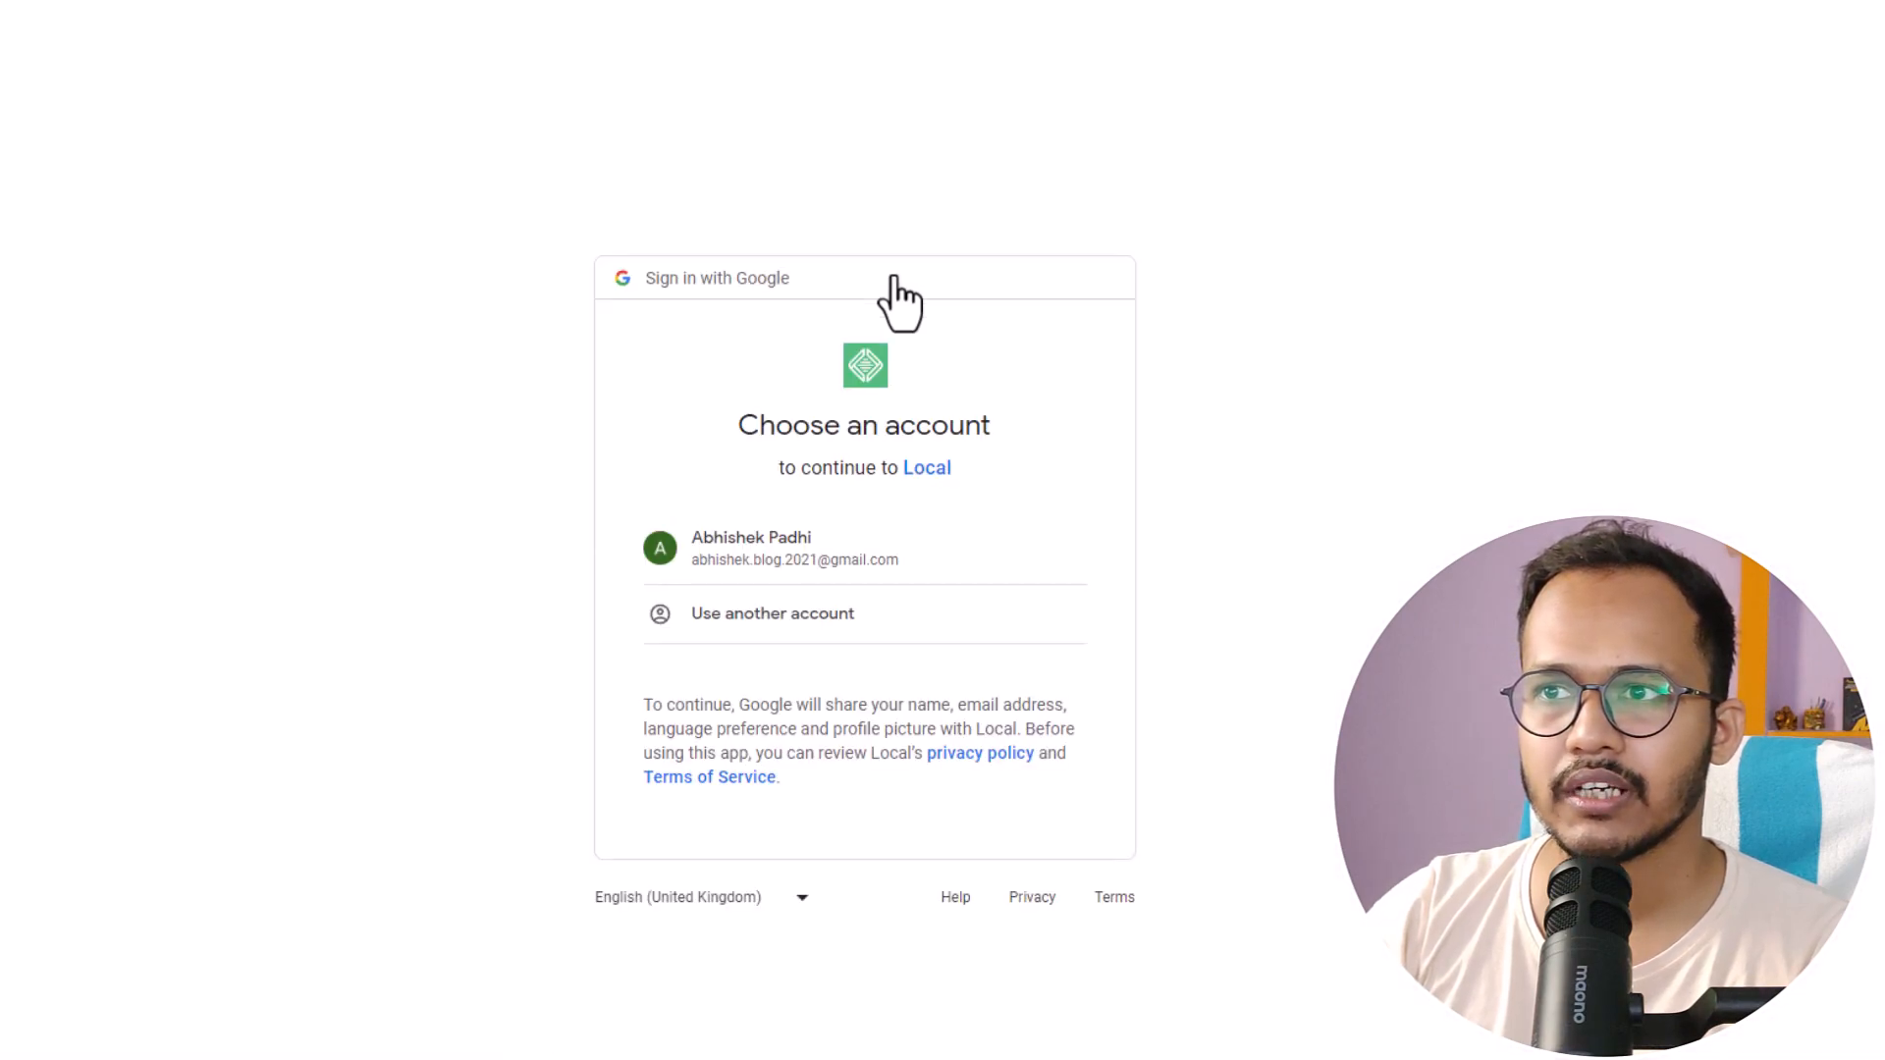
{"action": "left_click", "coordinate": [773, 581]}
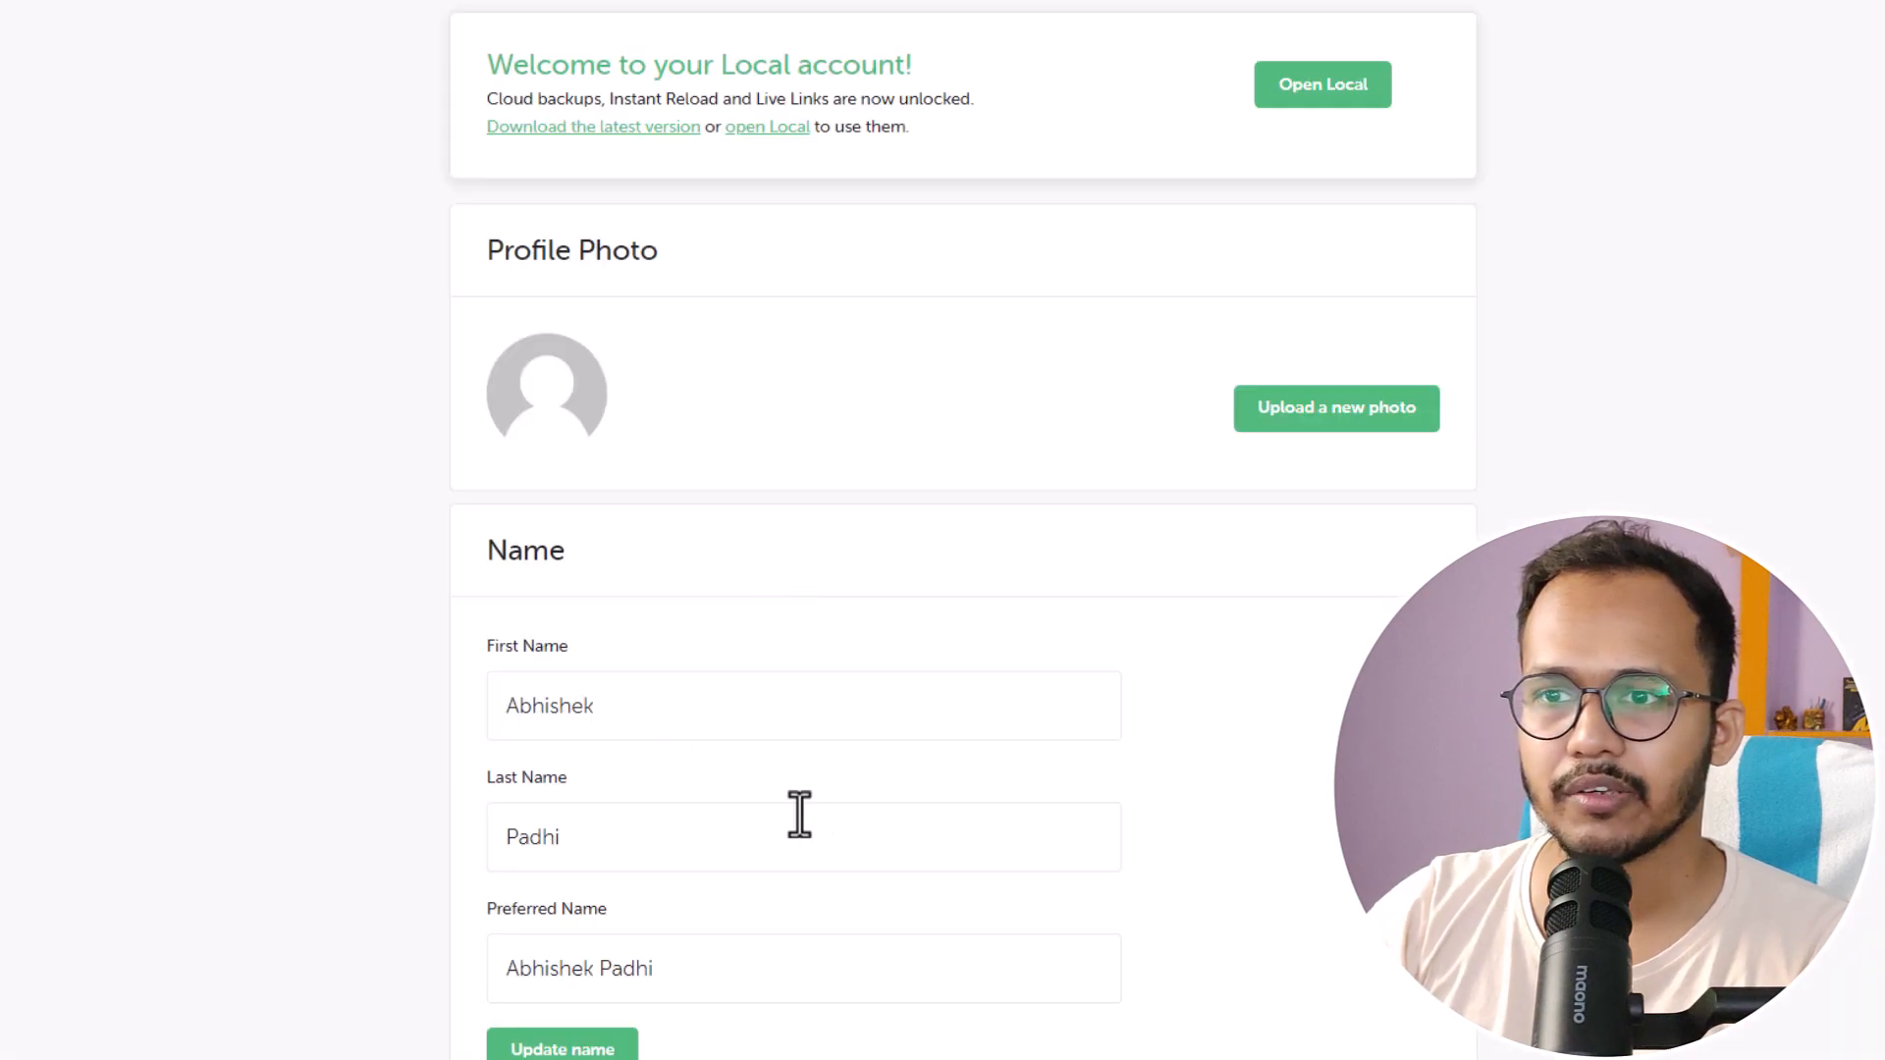
{"action": "scroll", "coordinate": [803, 803], "scroll_direction": "down", "scroll_amount": 7}
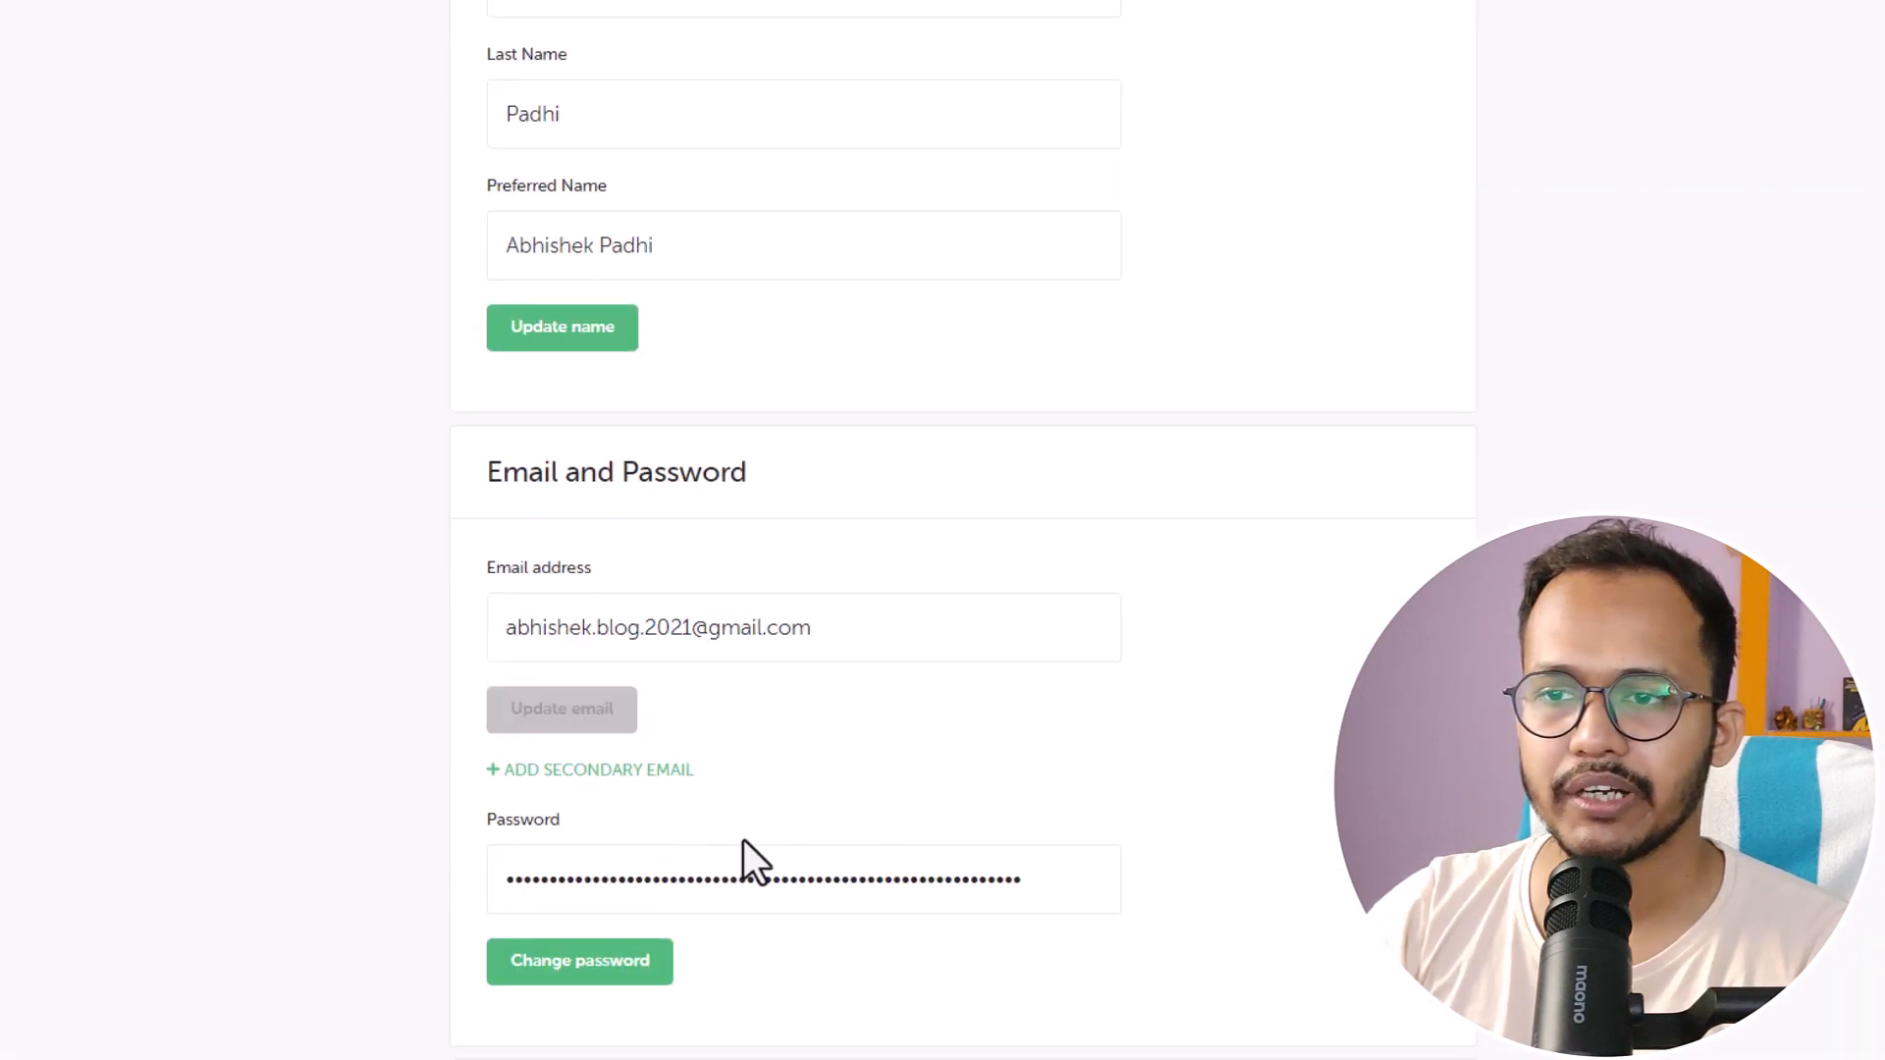
{"action": "scroll", "coordinate": [864, 780], "scroll_direction": "down", "scroll_amount": 4}
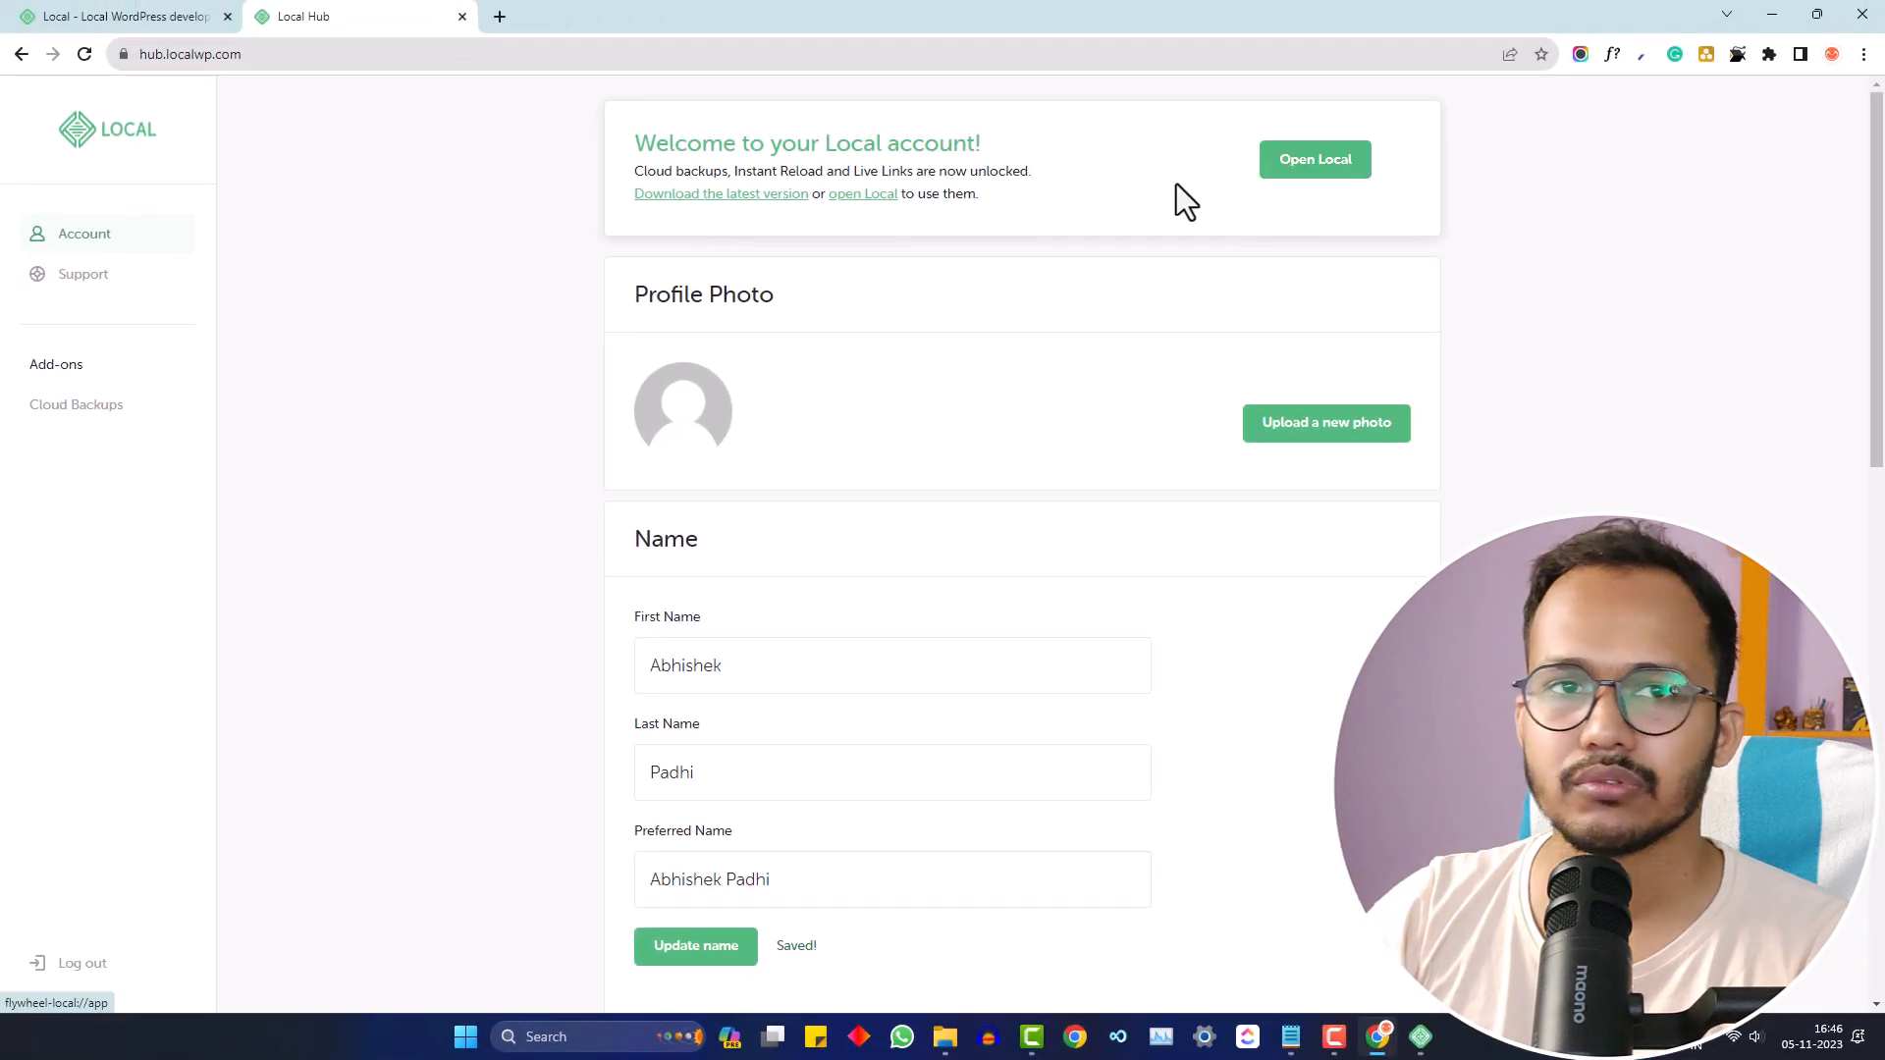
{"action": "left_click", "coordinate": [1321, 169]}
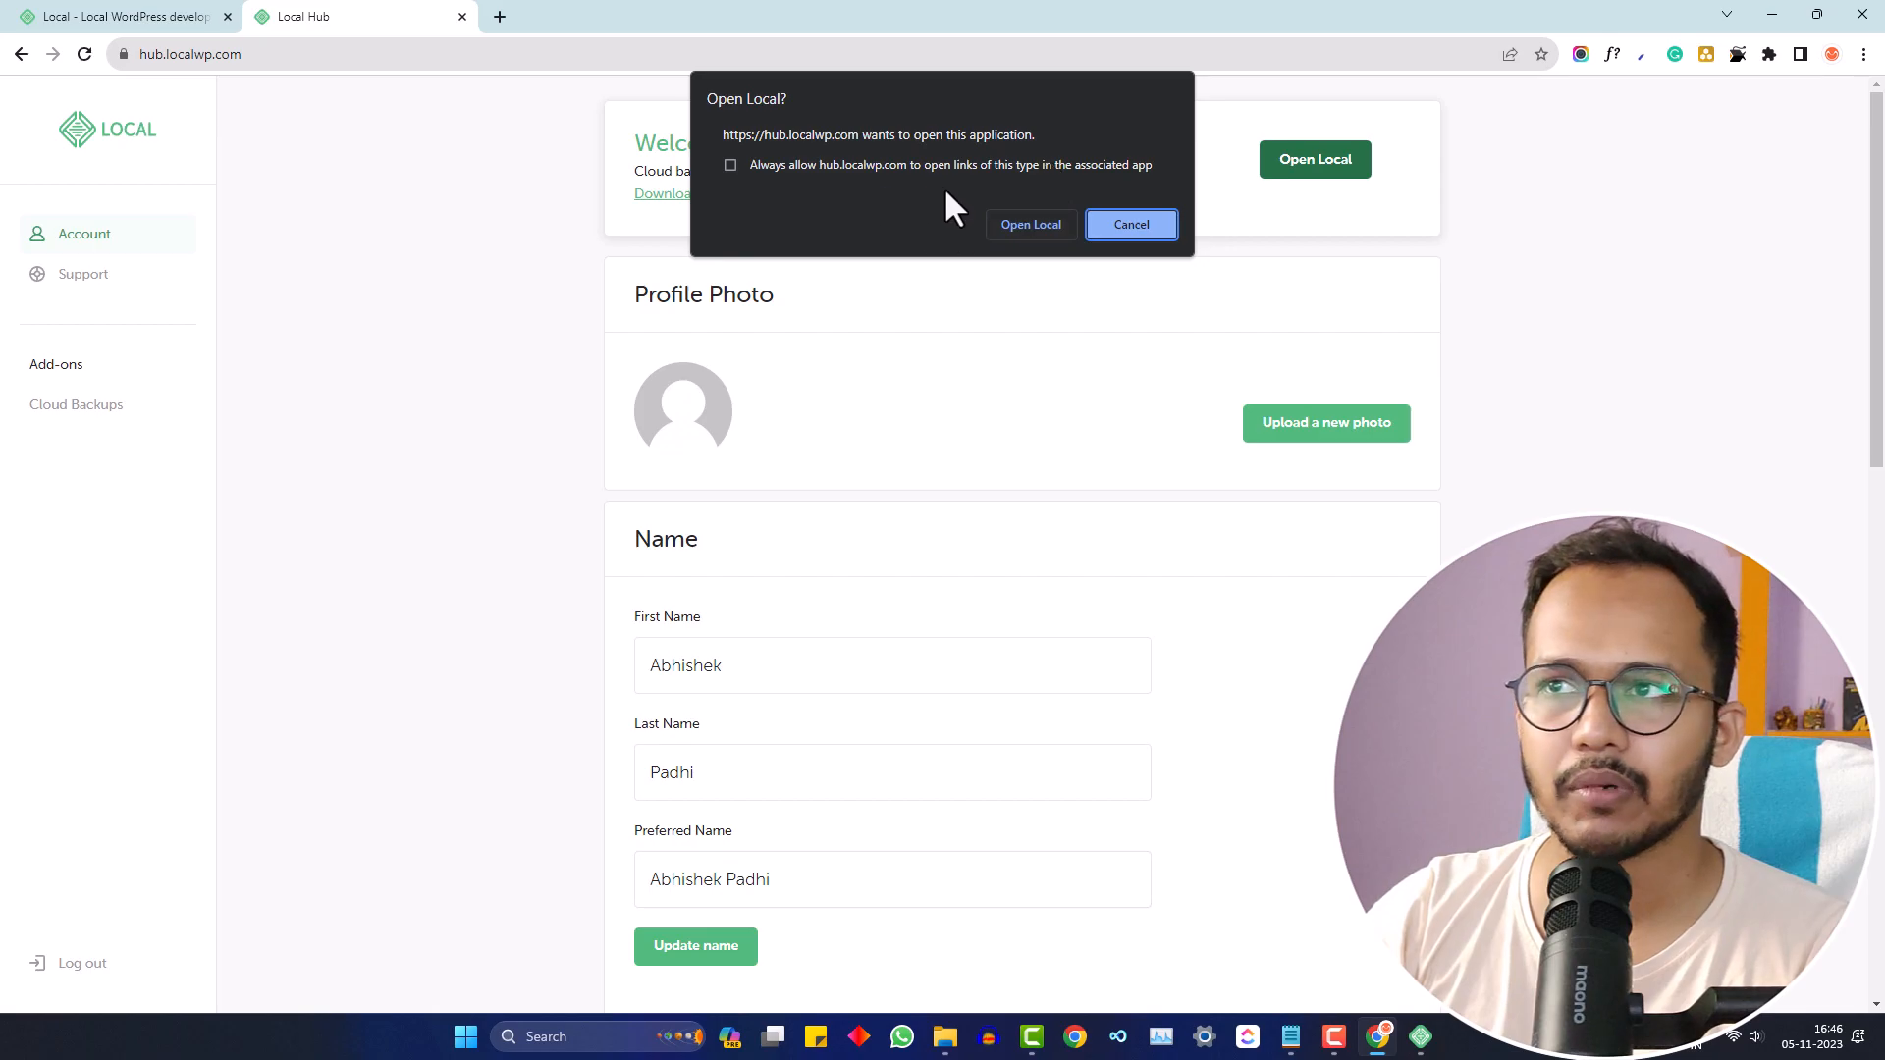
- Launch Local from the browser prompt, decline both reporting dialogs, and begin a fresh WordPress site
{"action": "left_click", "coordinate": [1029, 226]}
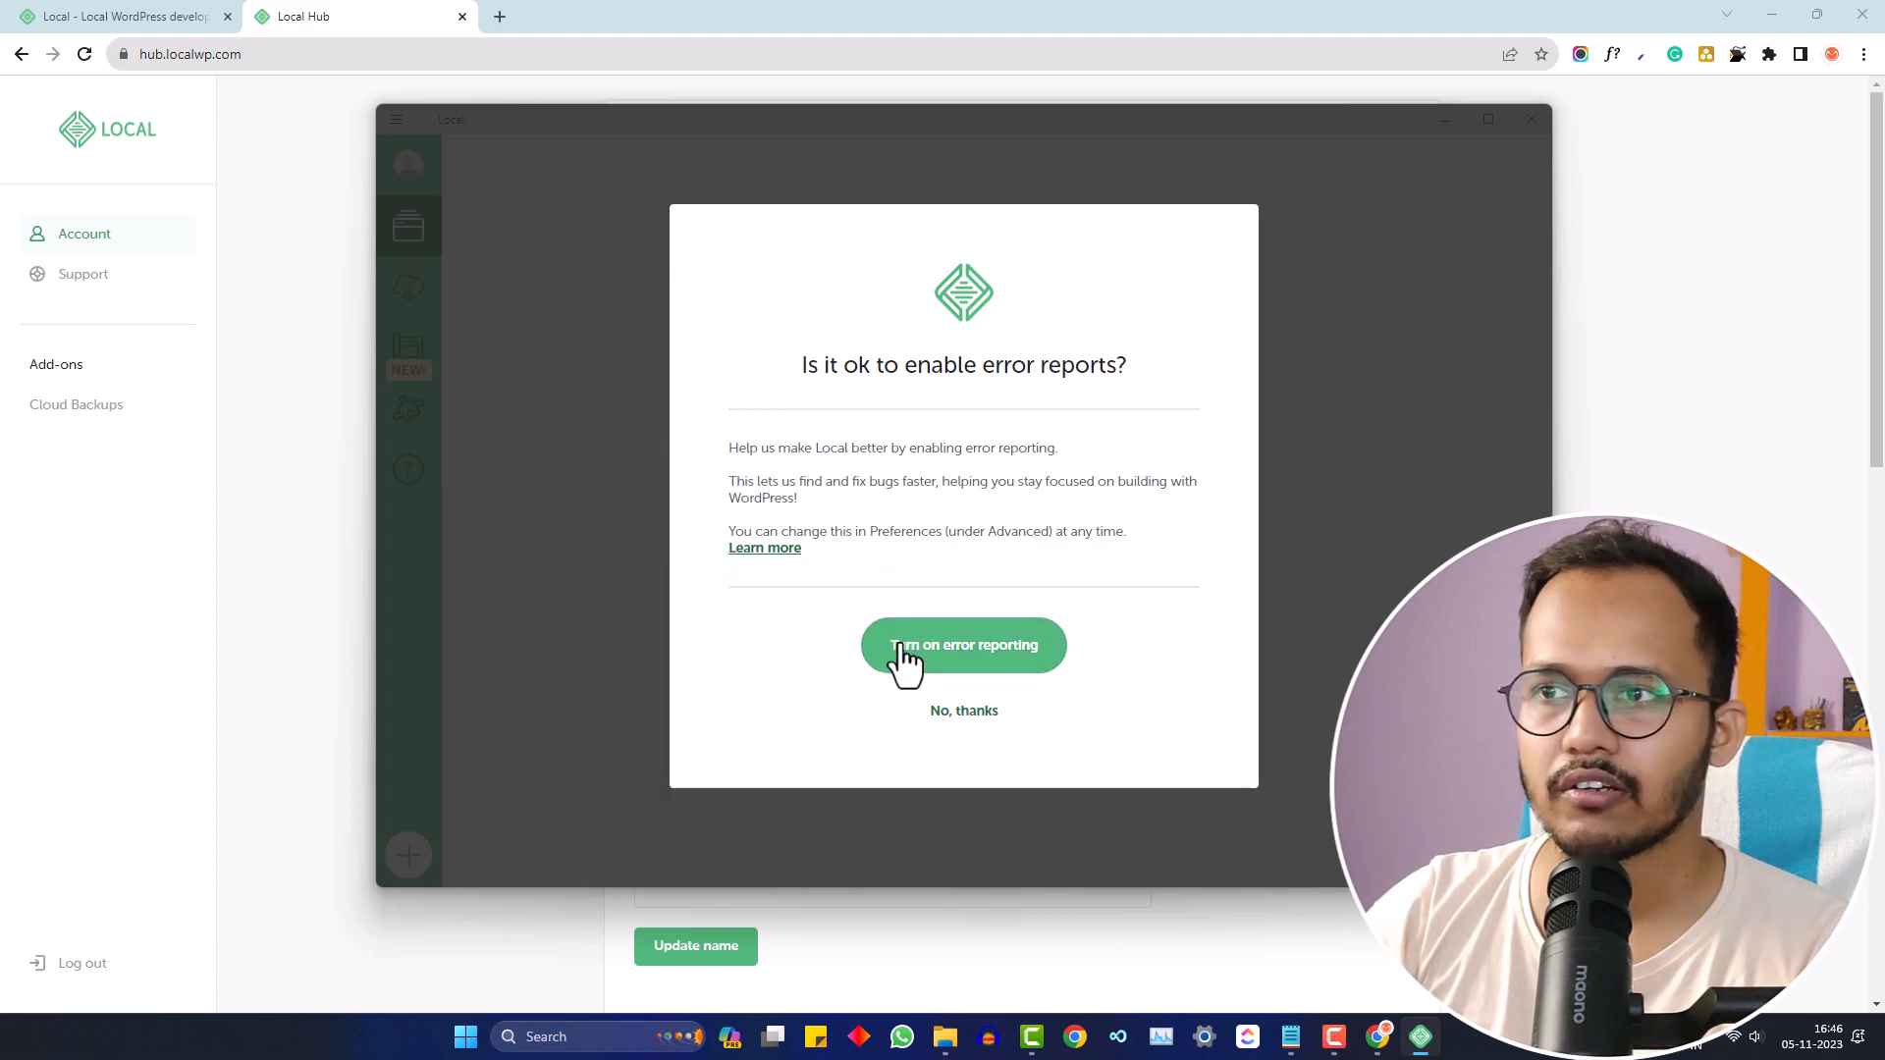
{"action": "left_click", "coordinate": [962, 713]}
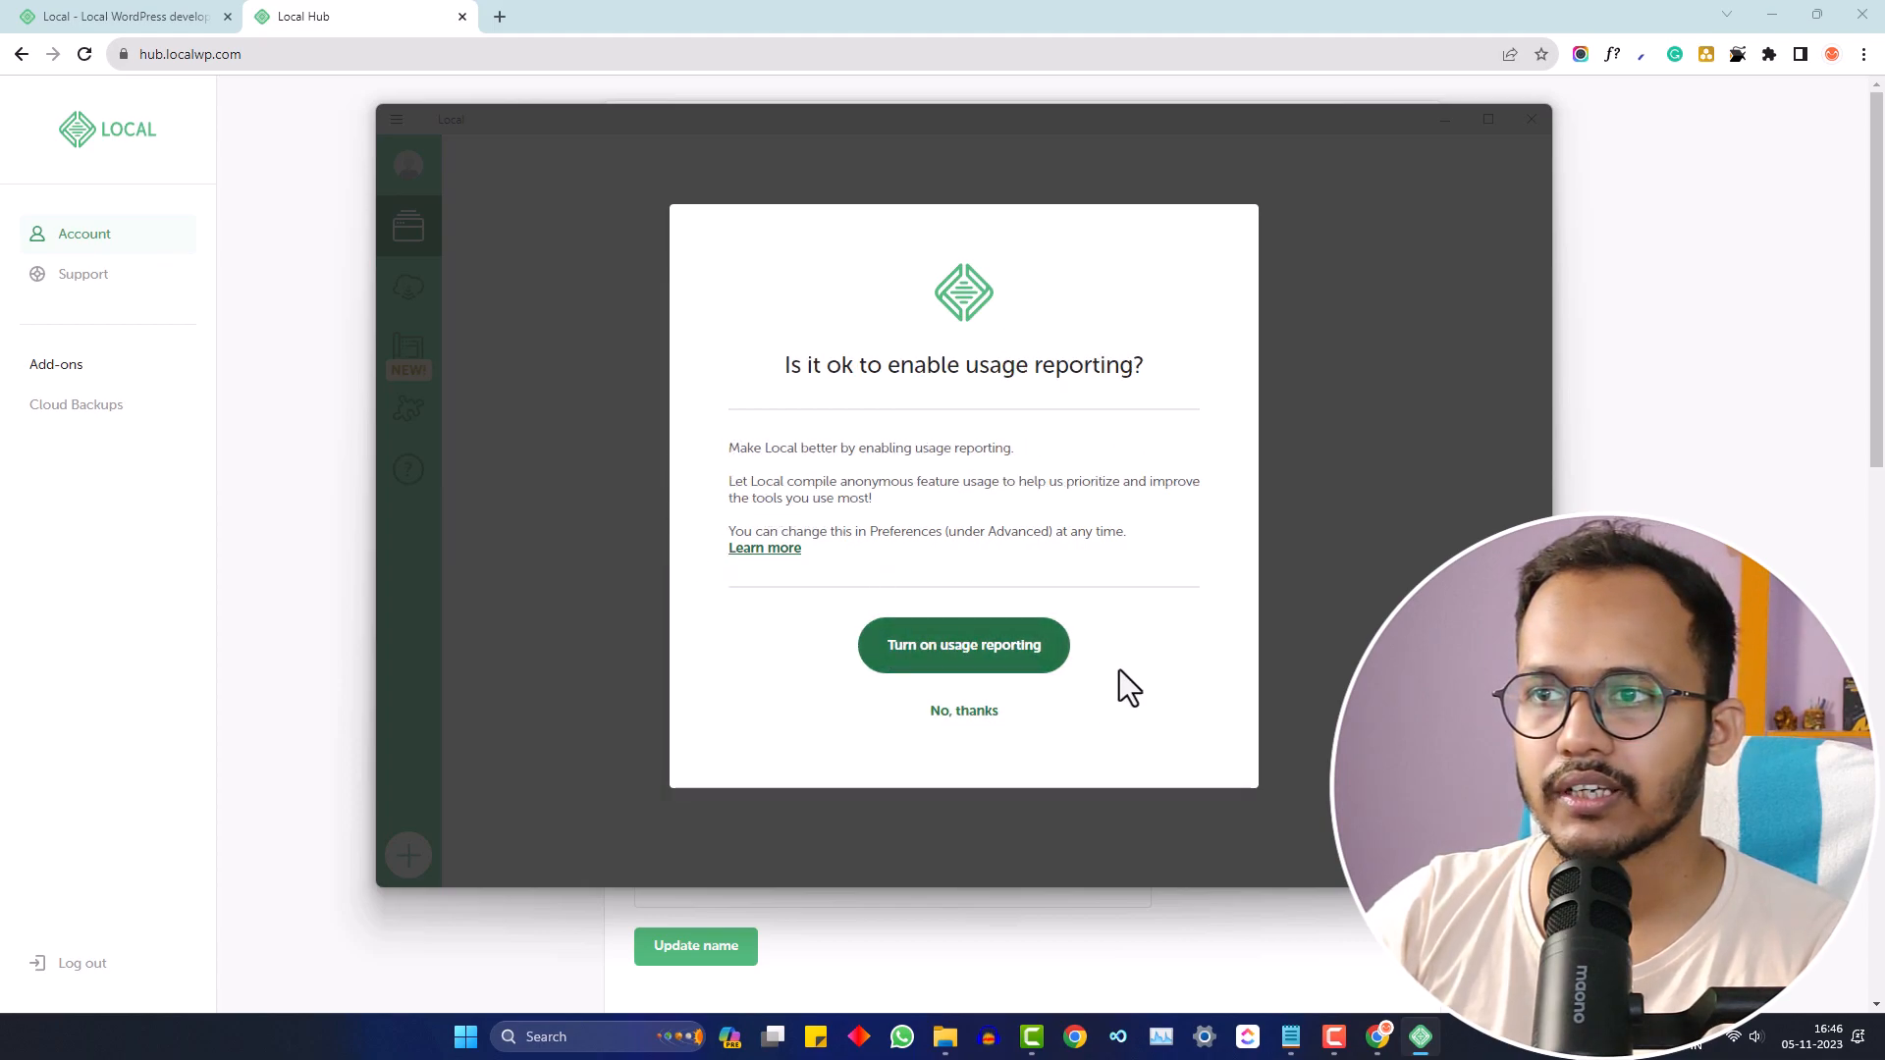
{"action": "left_click", "coordinate": [964, 712]}
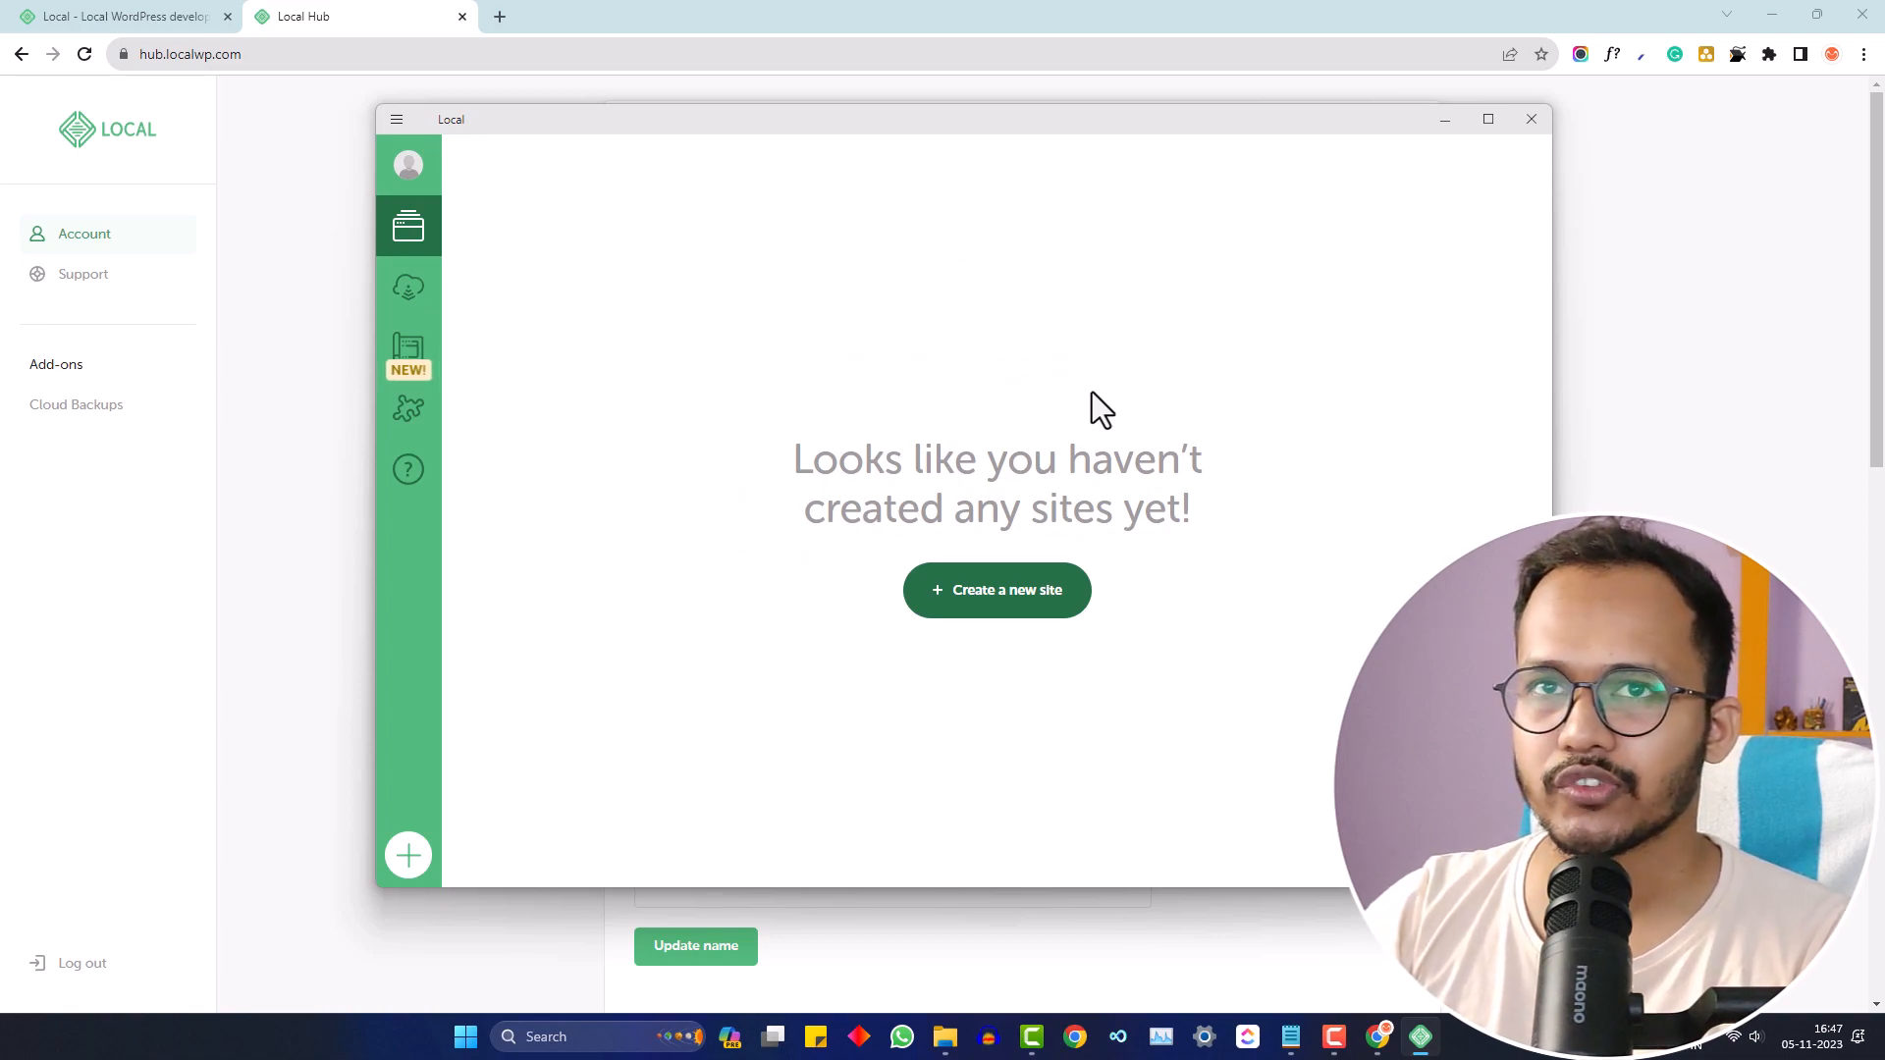
{"action": "left_click", "coordinate": [1012, 606]}
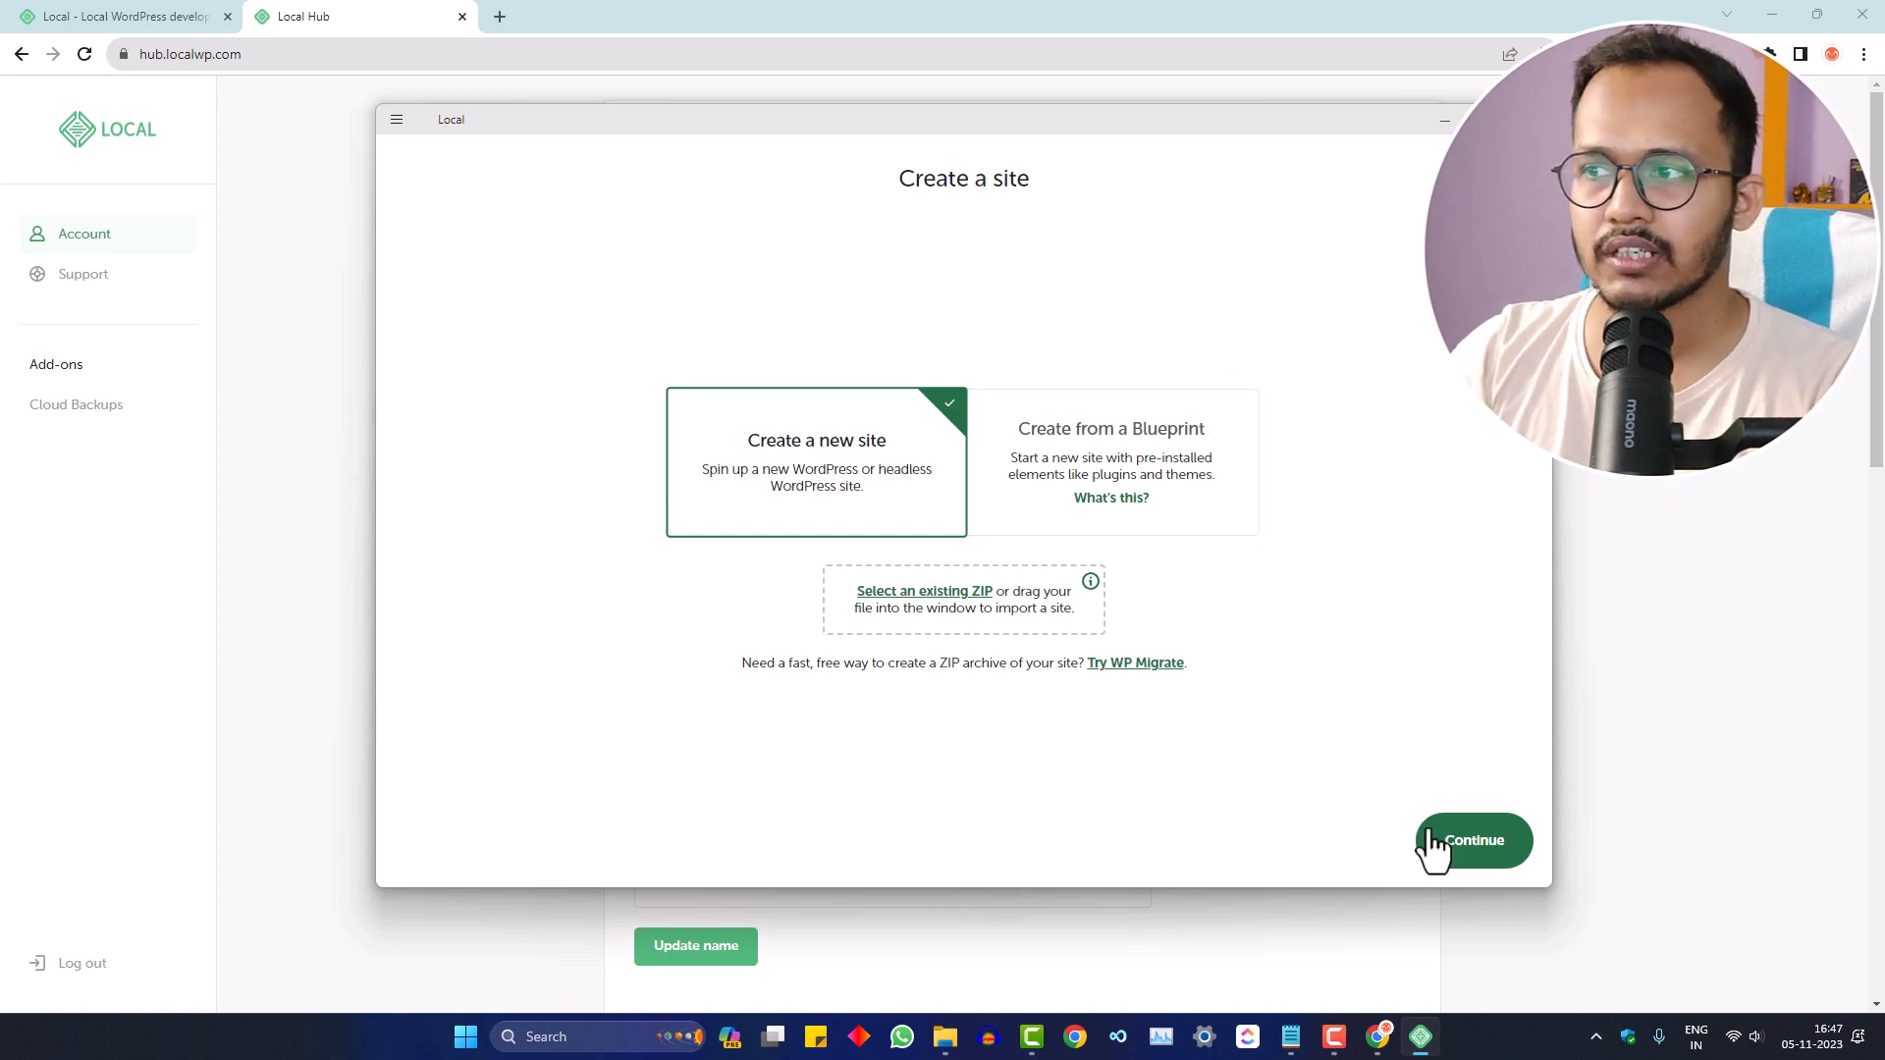
{"action": "left_click", "coordinate": [1463, 847]}
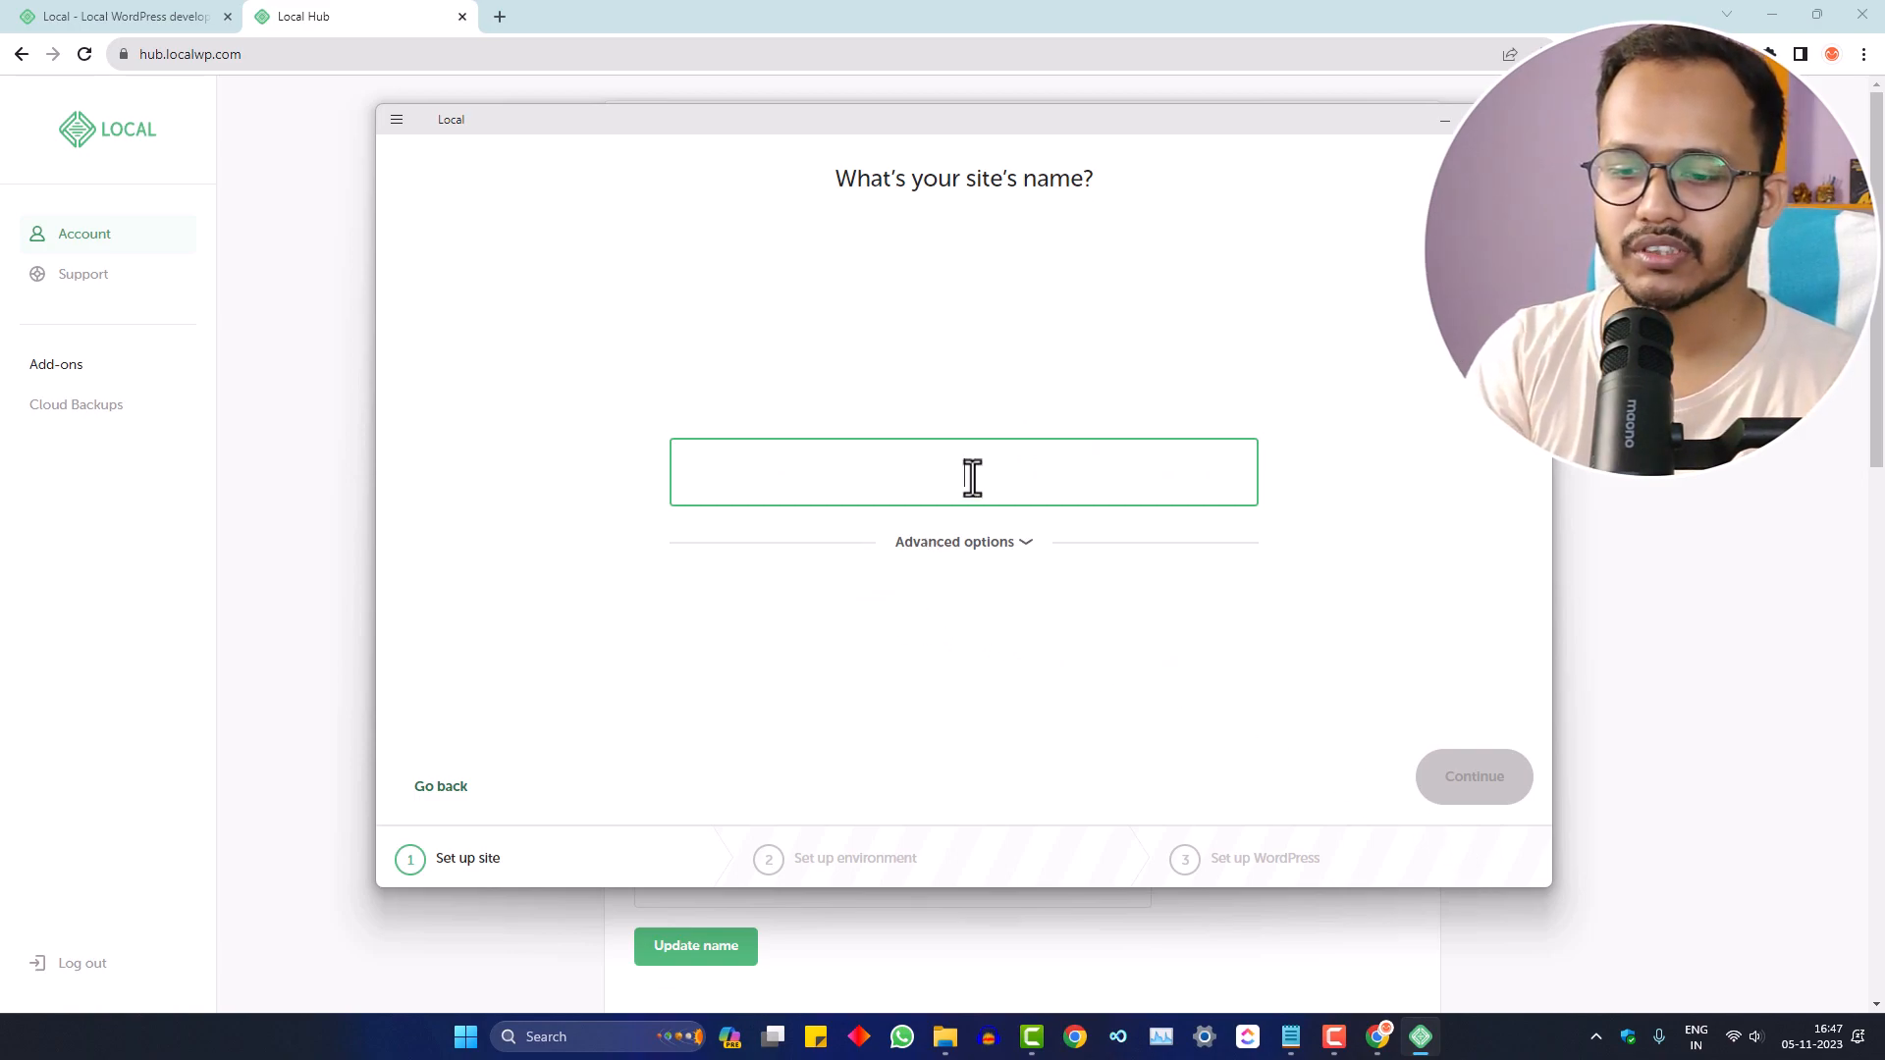
- Name the site 'Key2blogging Local', keep domain key2blogging-local.local, and pick the Custom environment
{"action": "type", "text": "Key"}
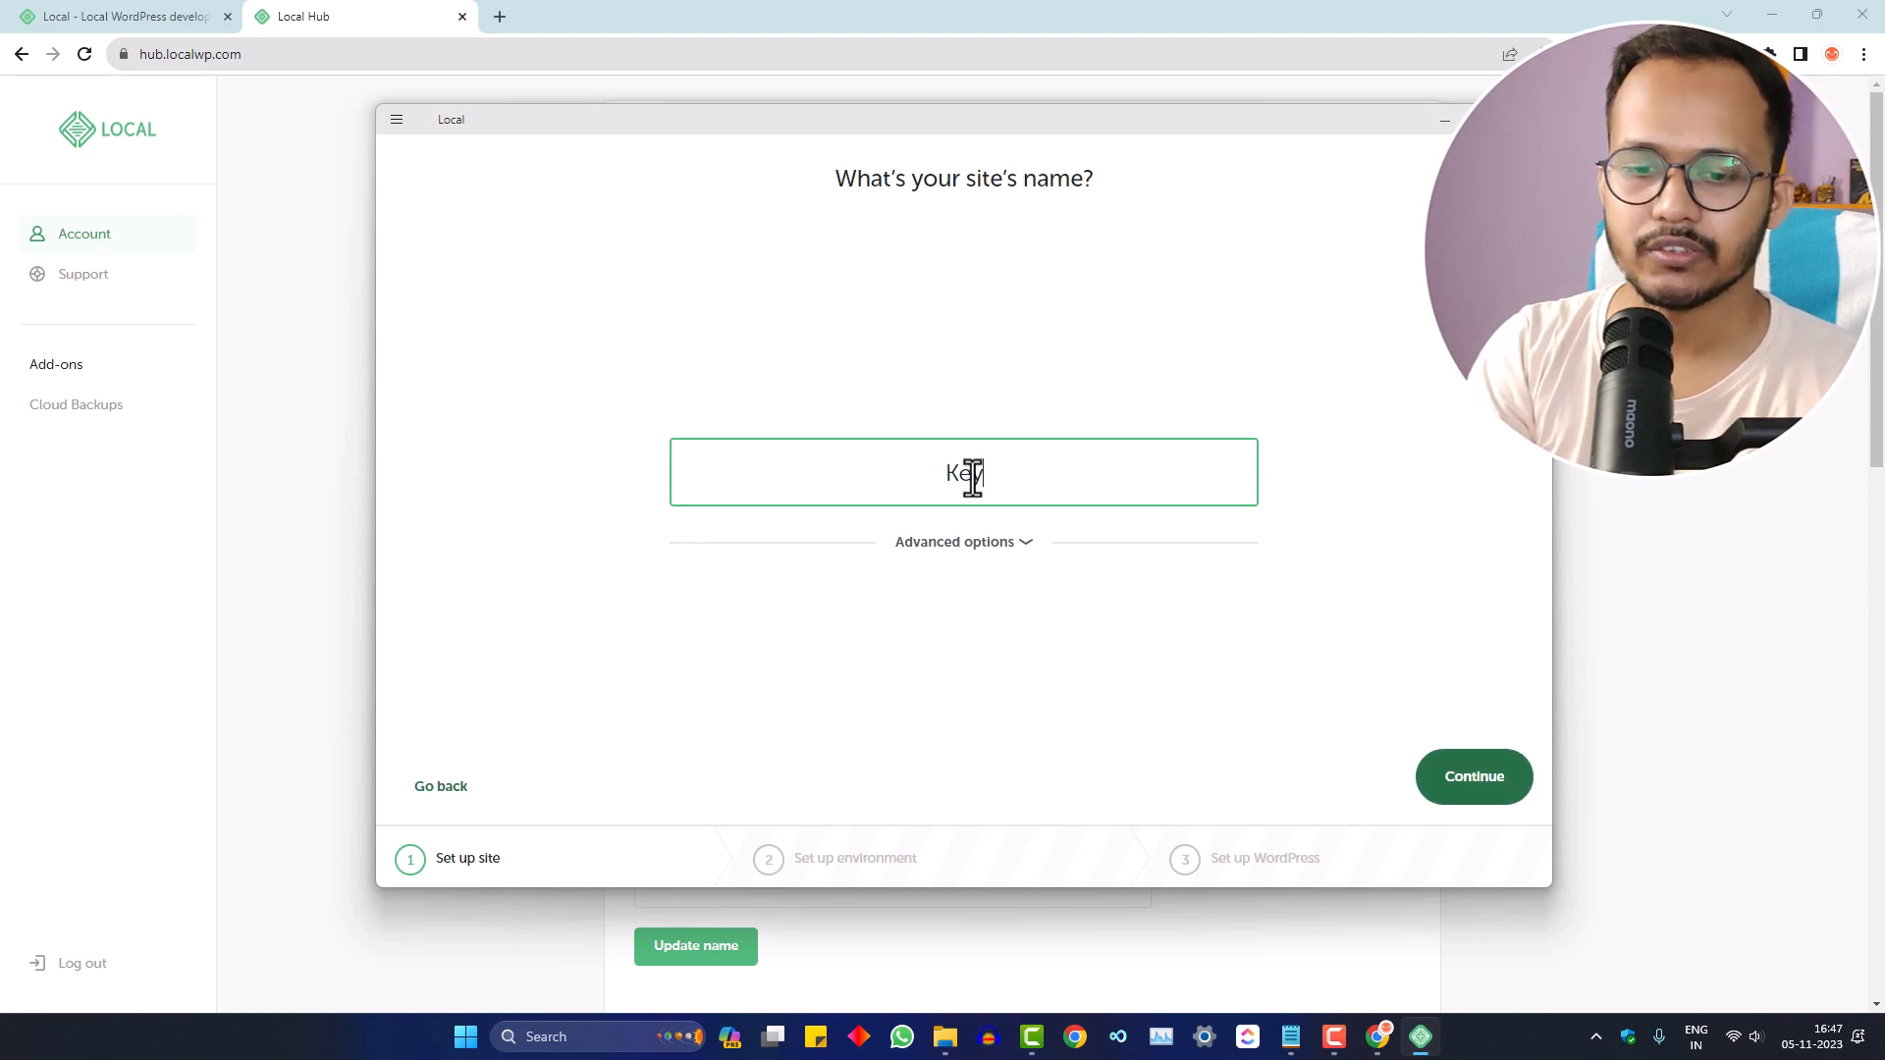
{"action": "type", "text": "2bloggin"}
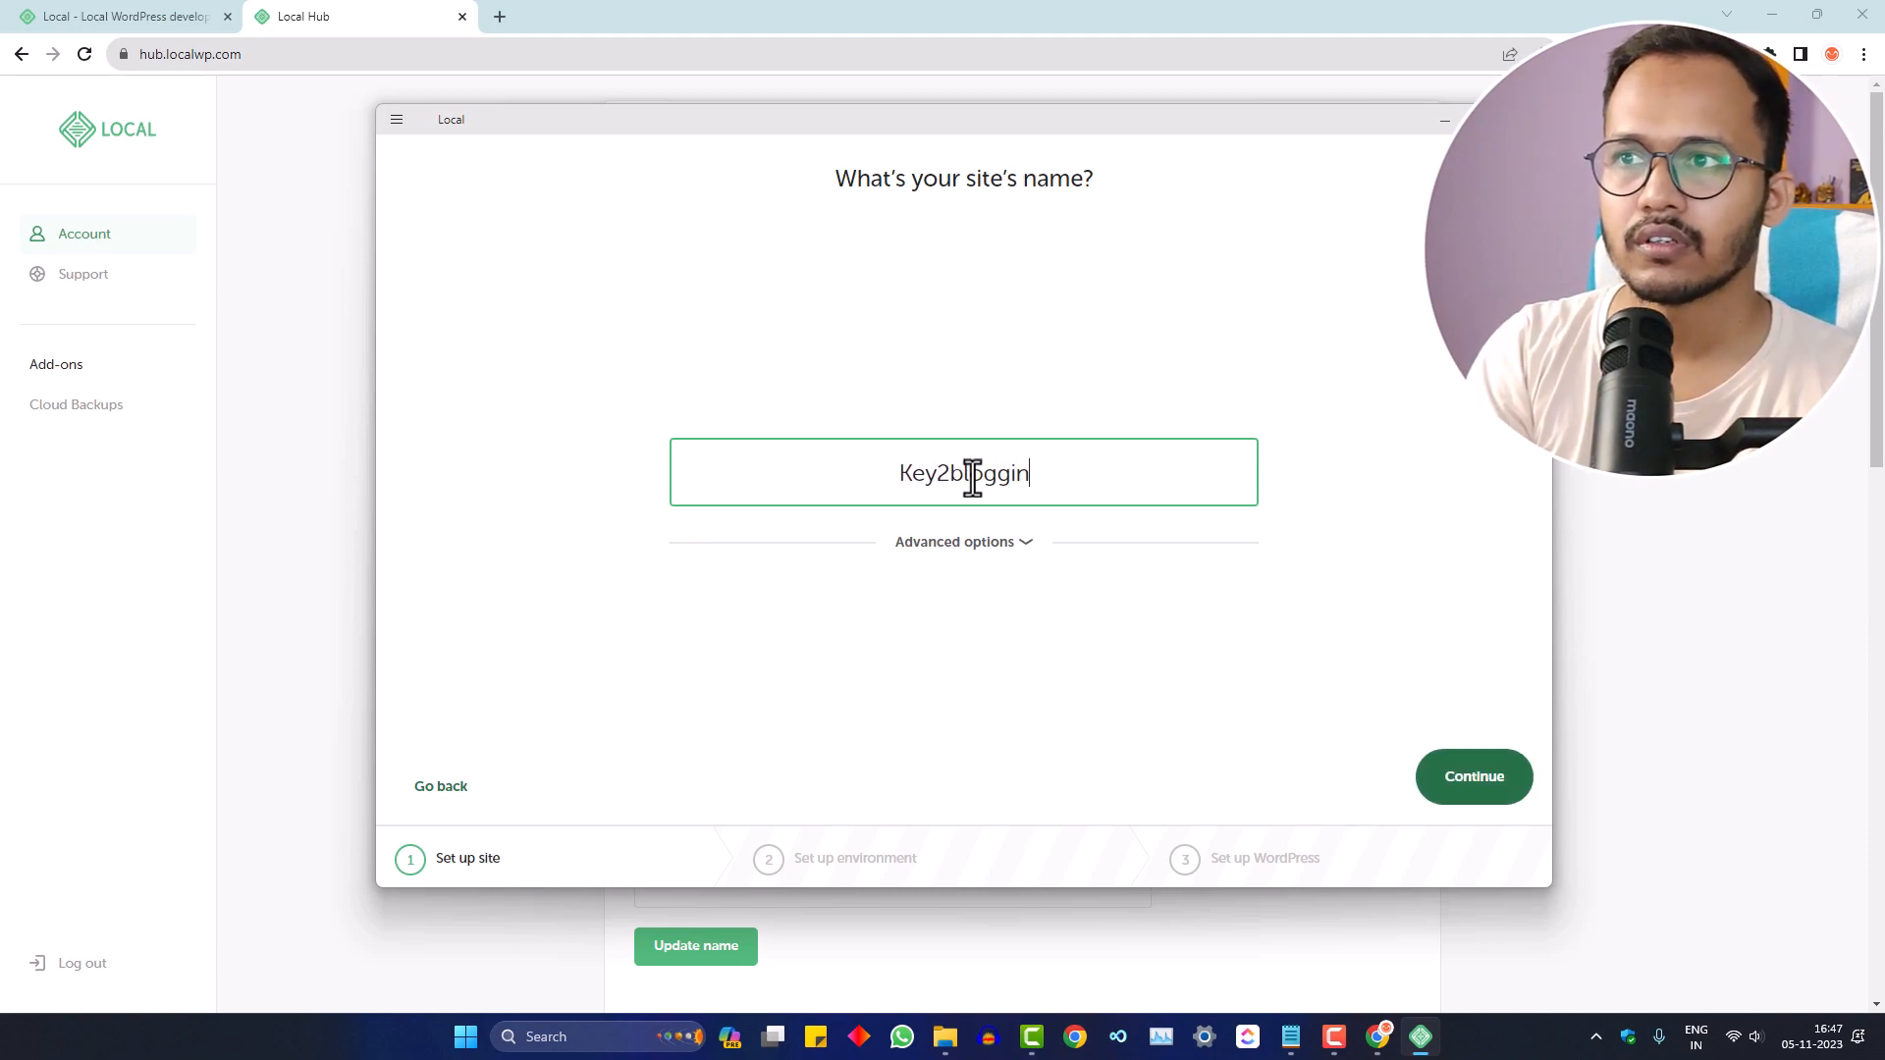
{"action": "type", "text": "g Local"}
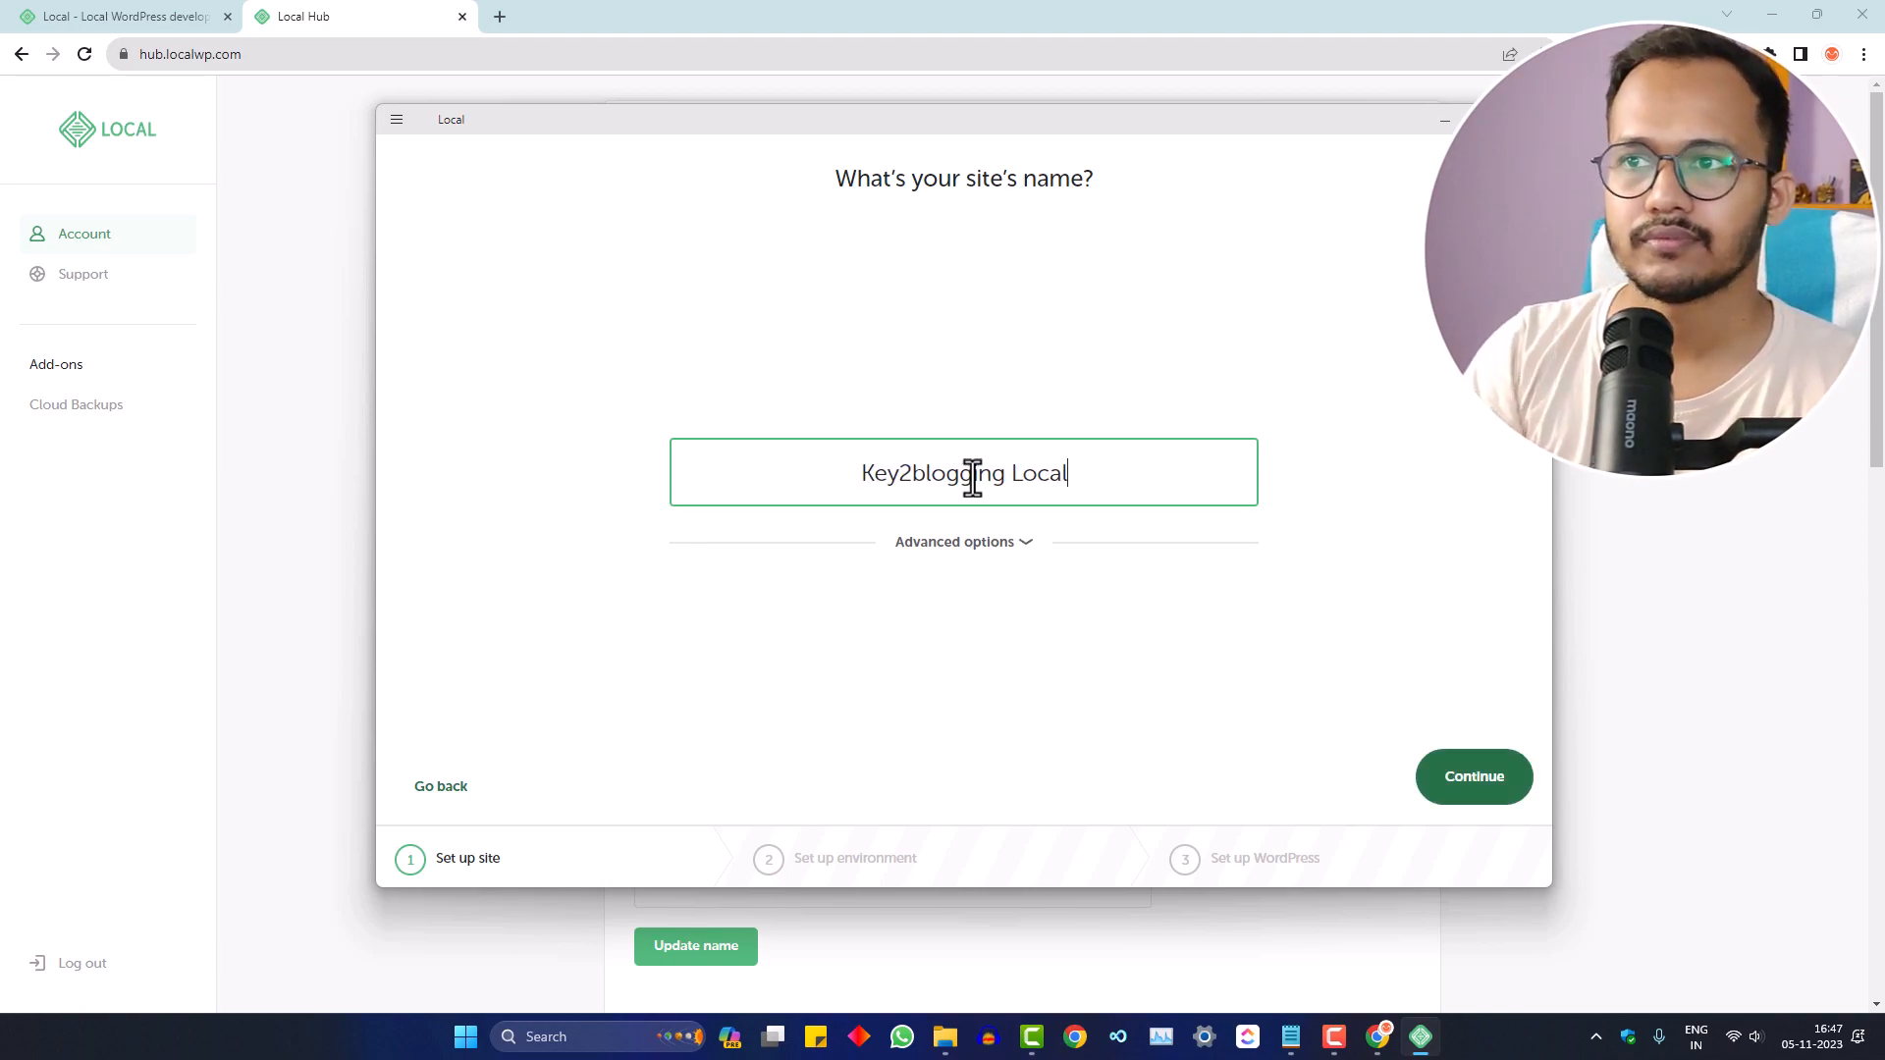
{"action": "left_click", "coordinate": [965, 550]}
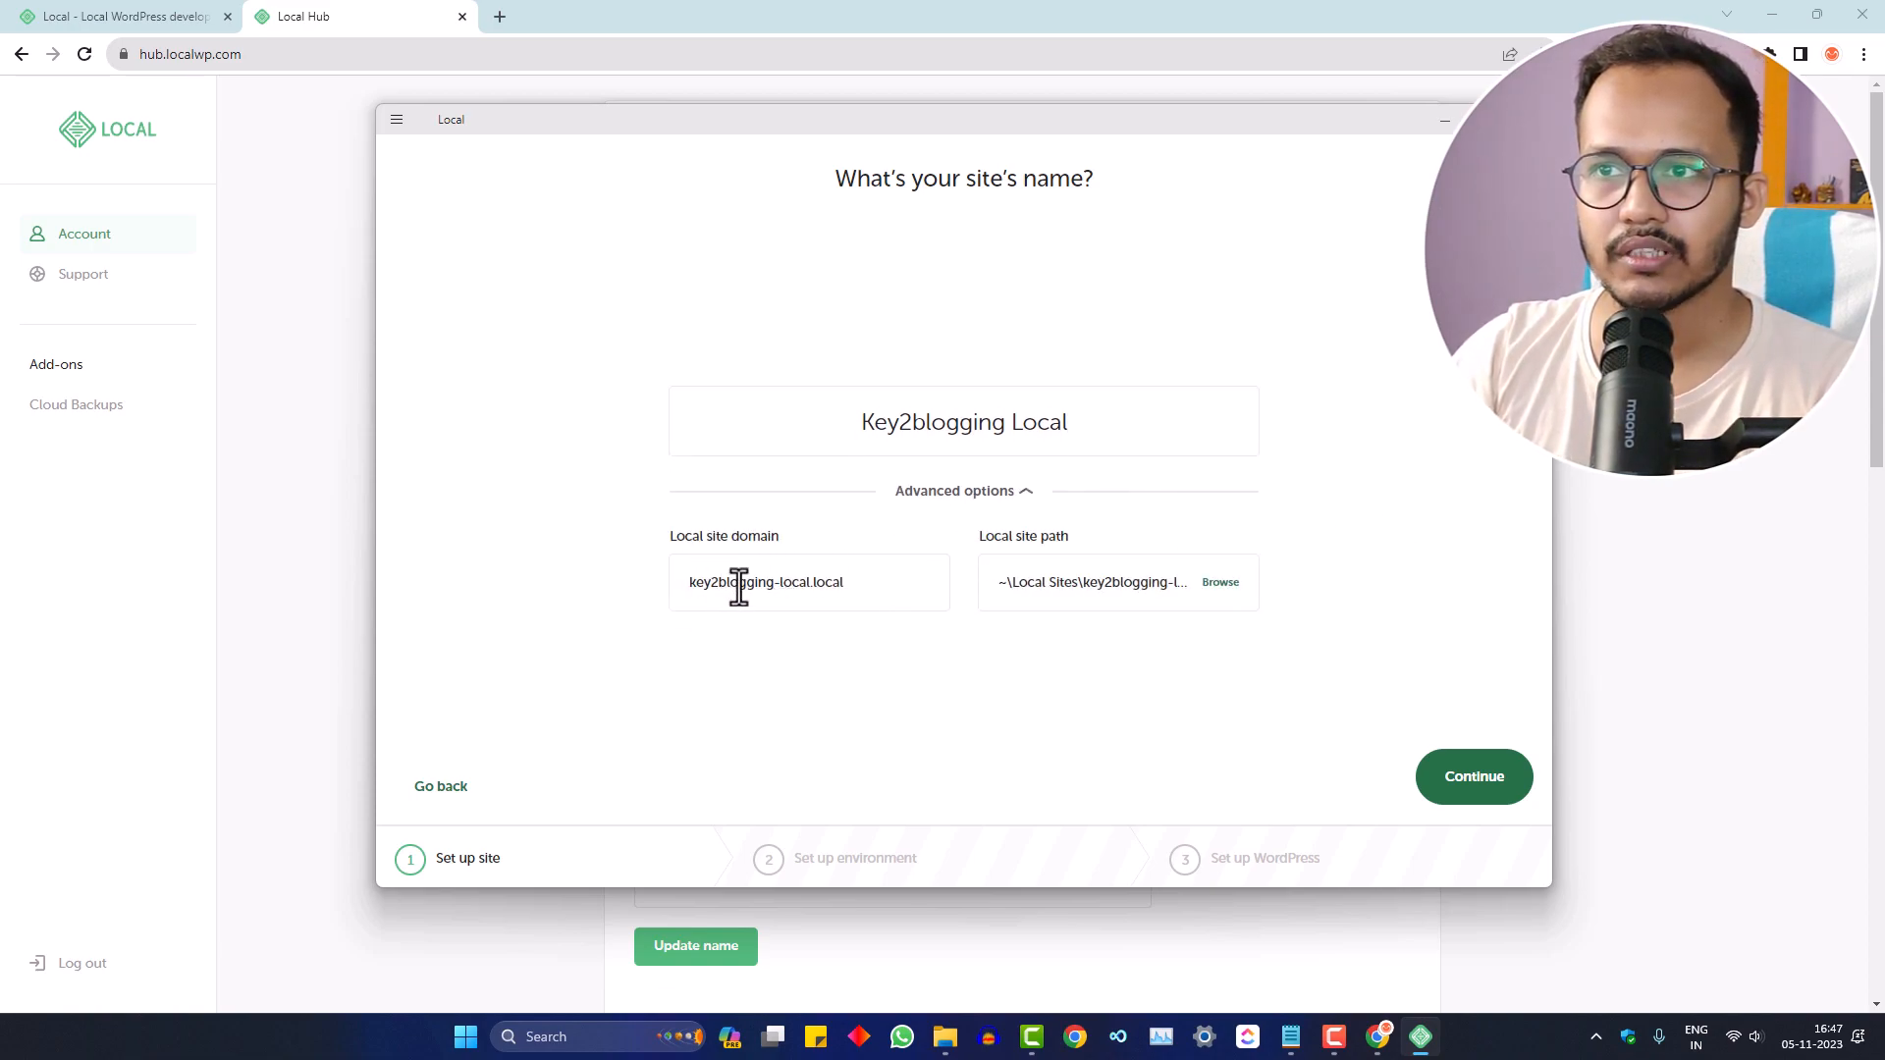
{"action": "left_click_drag", "start_coordinate": [693, 585], "coordinate": [854, 593]}
{"action": "left_click", "coordinate": [852, 593]}
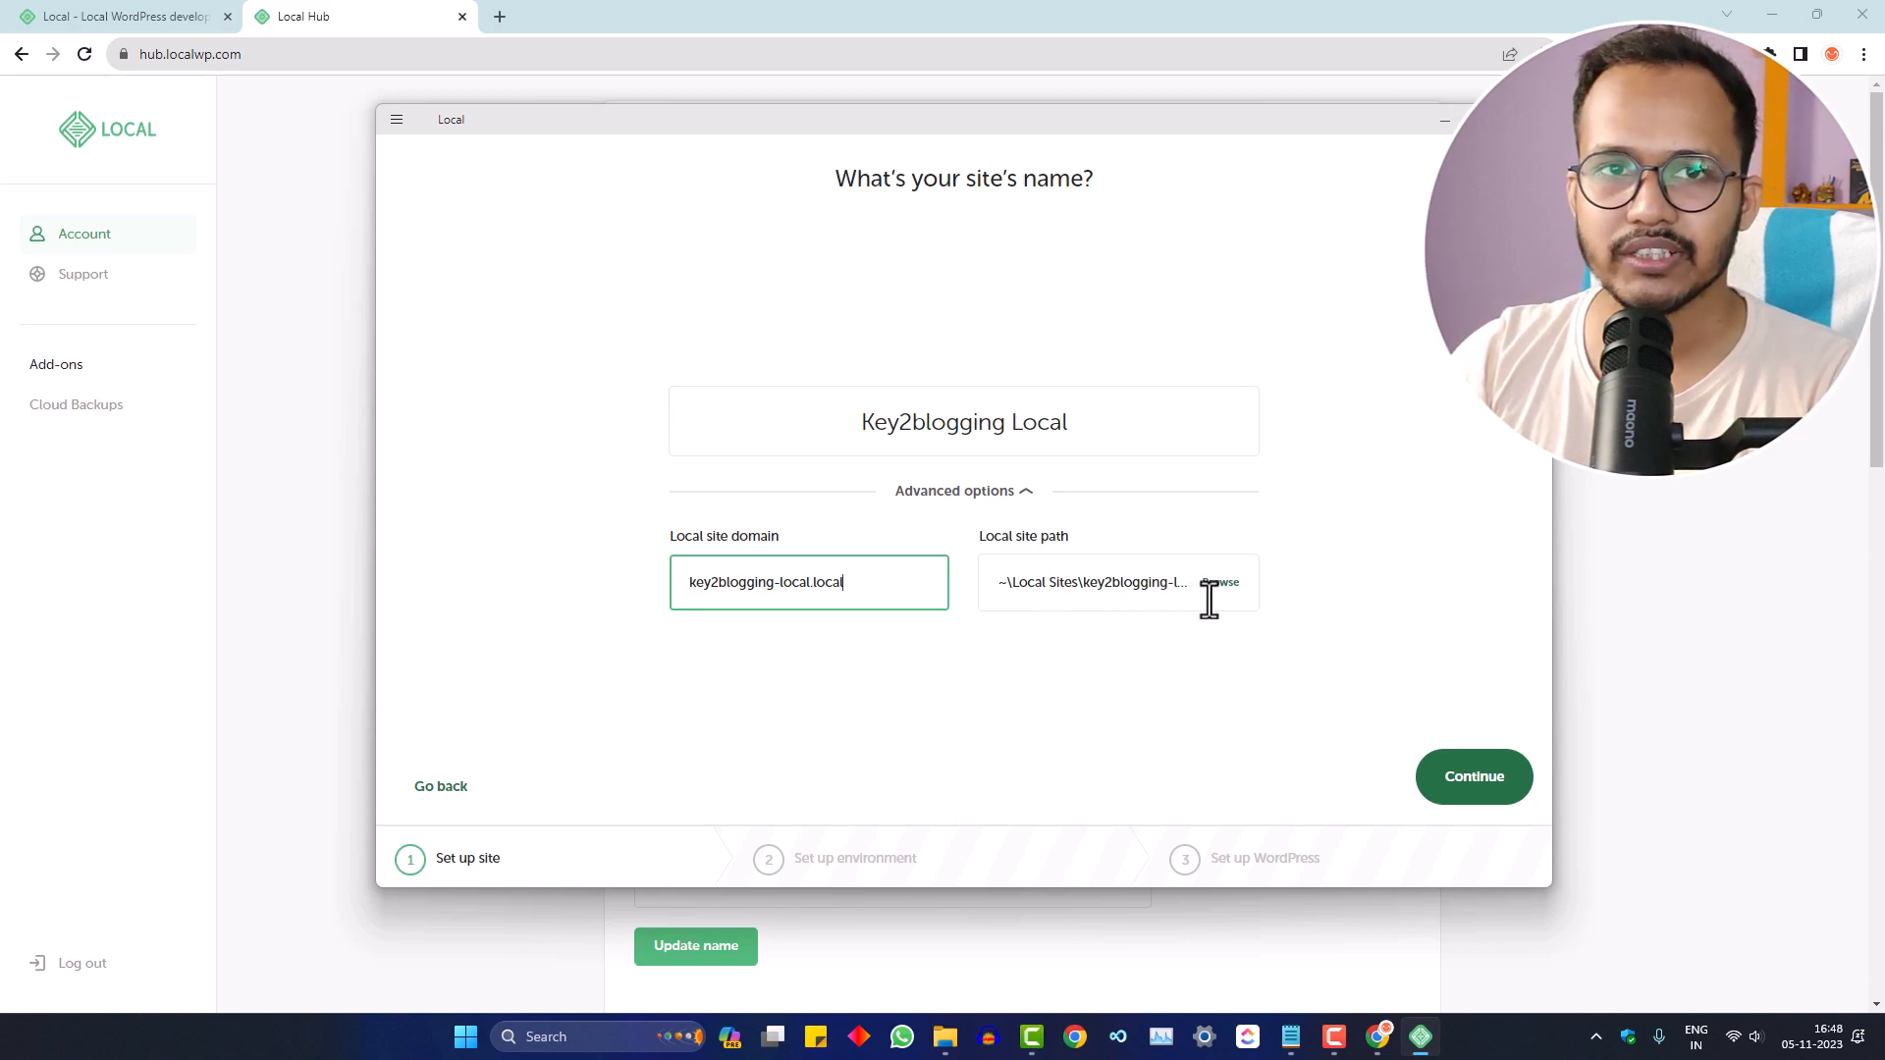
{"action": "left_click", "coordinate": [1445, 791]}
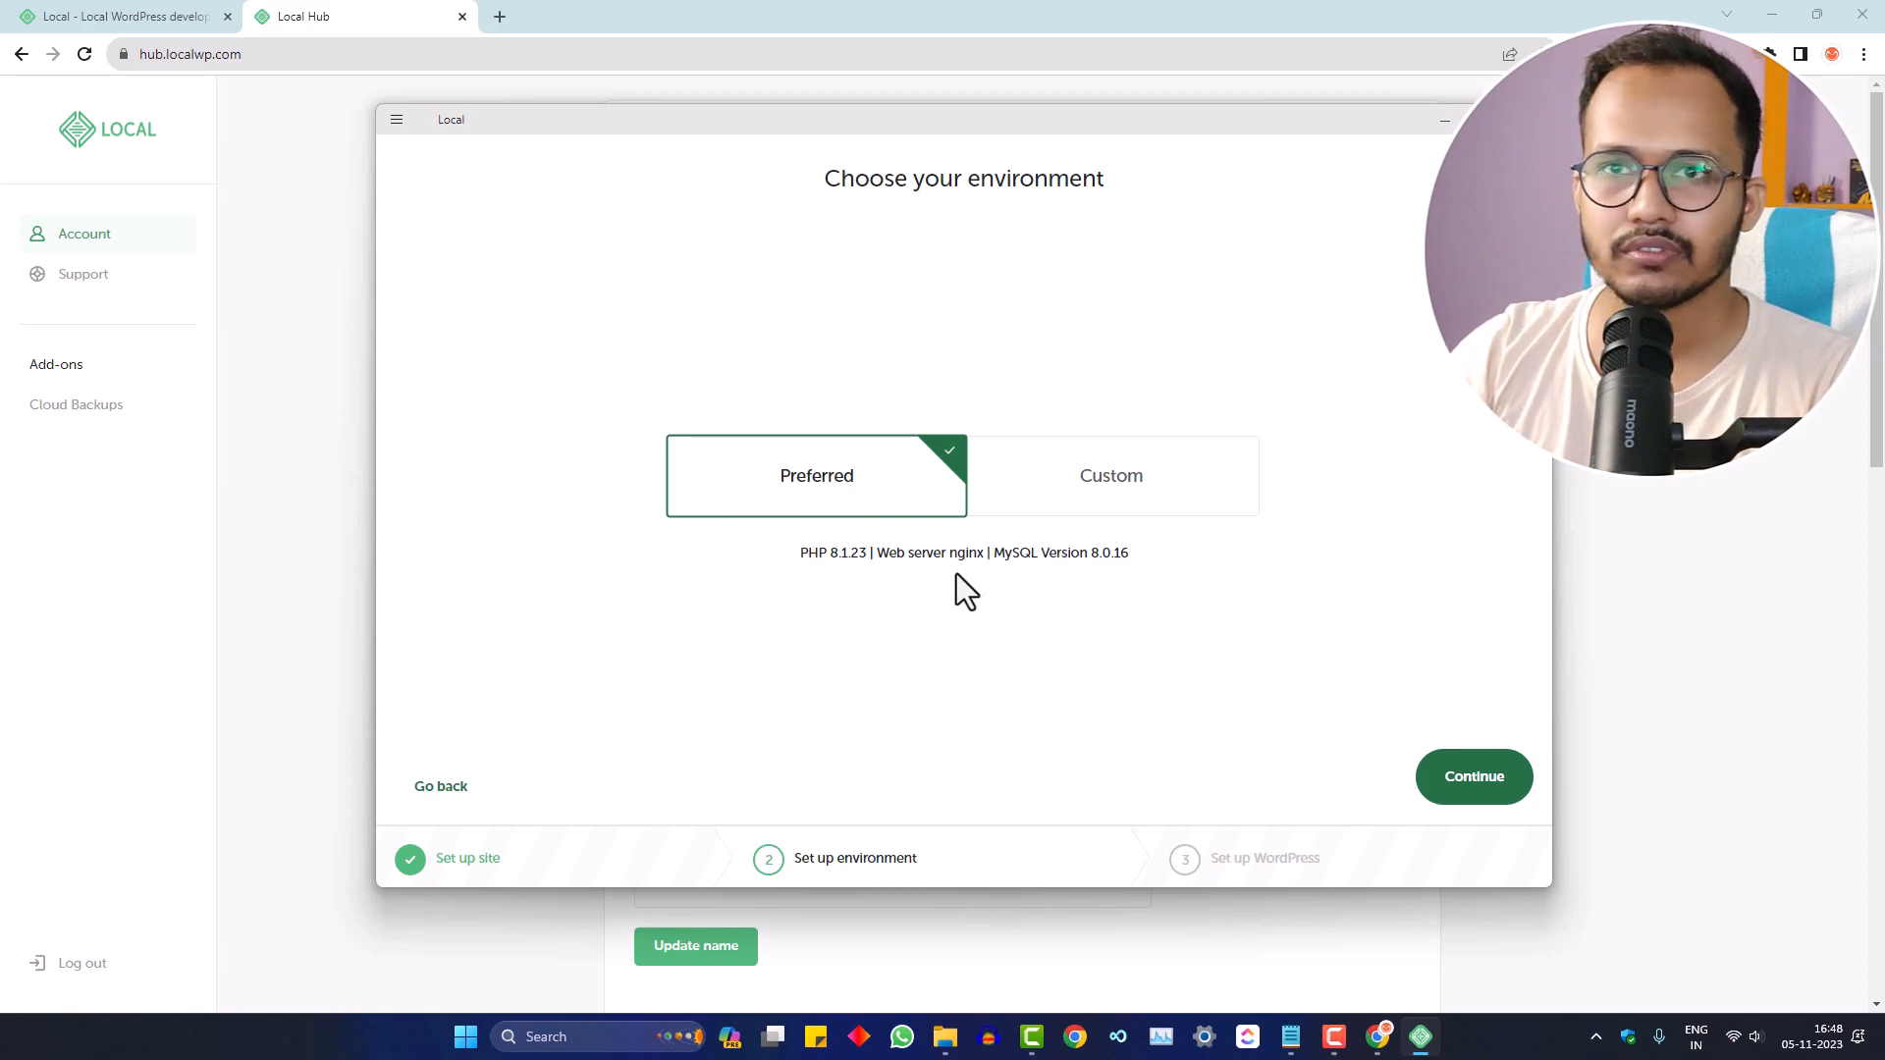
{"action": "left_click", "coordinate": [1125, 476]}
- Review the Custom PHP, web server and database lists, then keep Preferred (PHP 8.1.23, nginx, MySQL 8.0.16)
{"action": "left_click", "coordinate": [772, 594]}
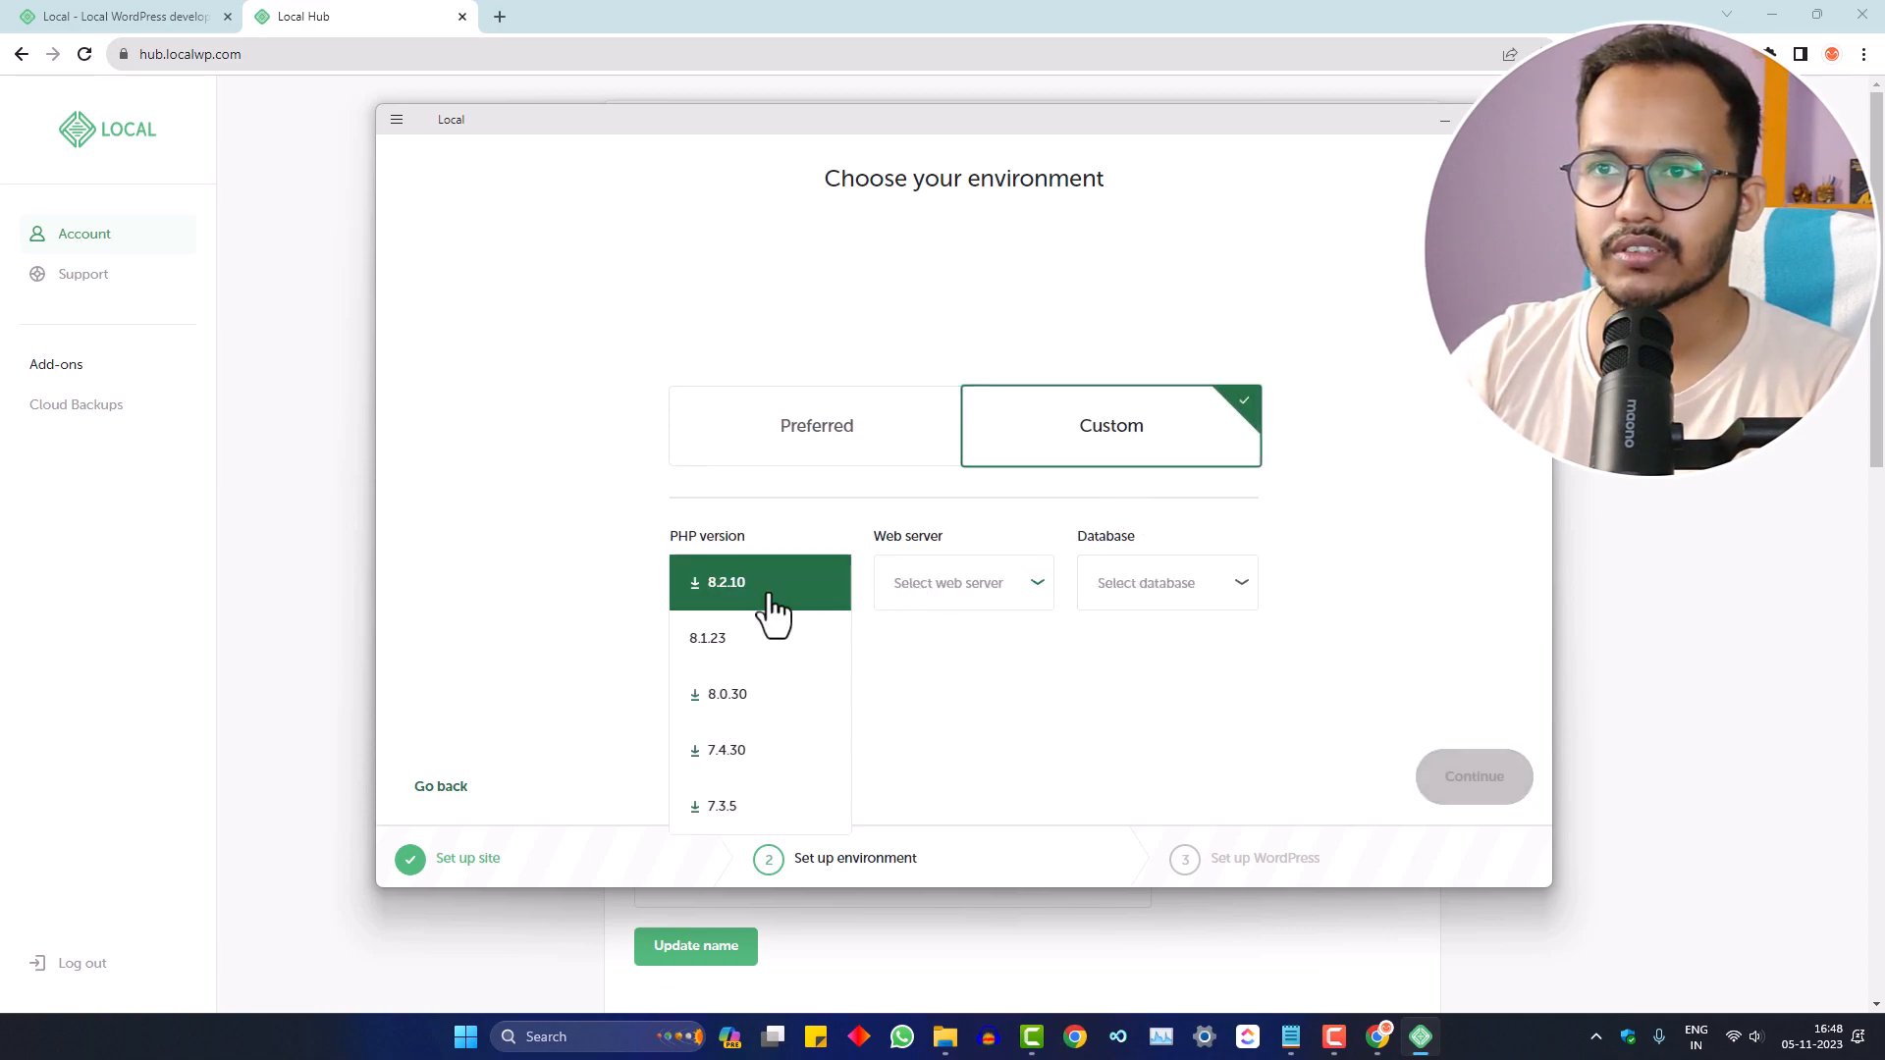
{"action": "left_click", "coordinate": [950, 583]}
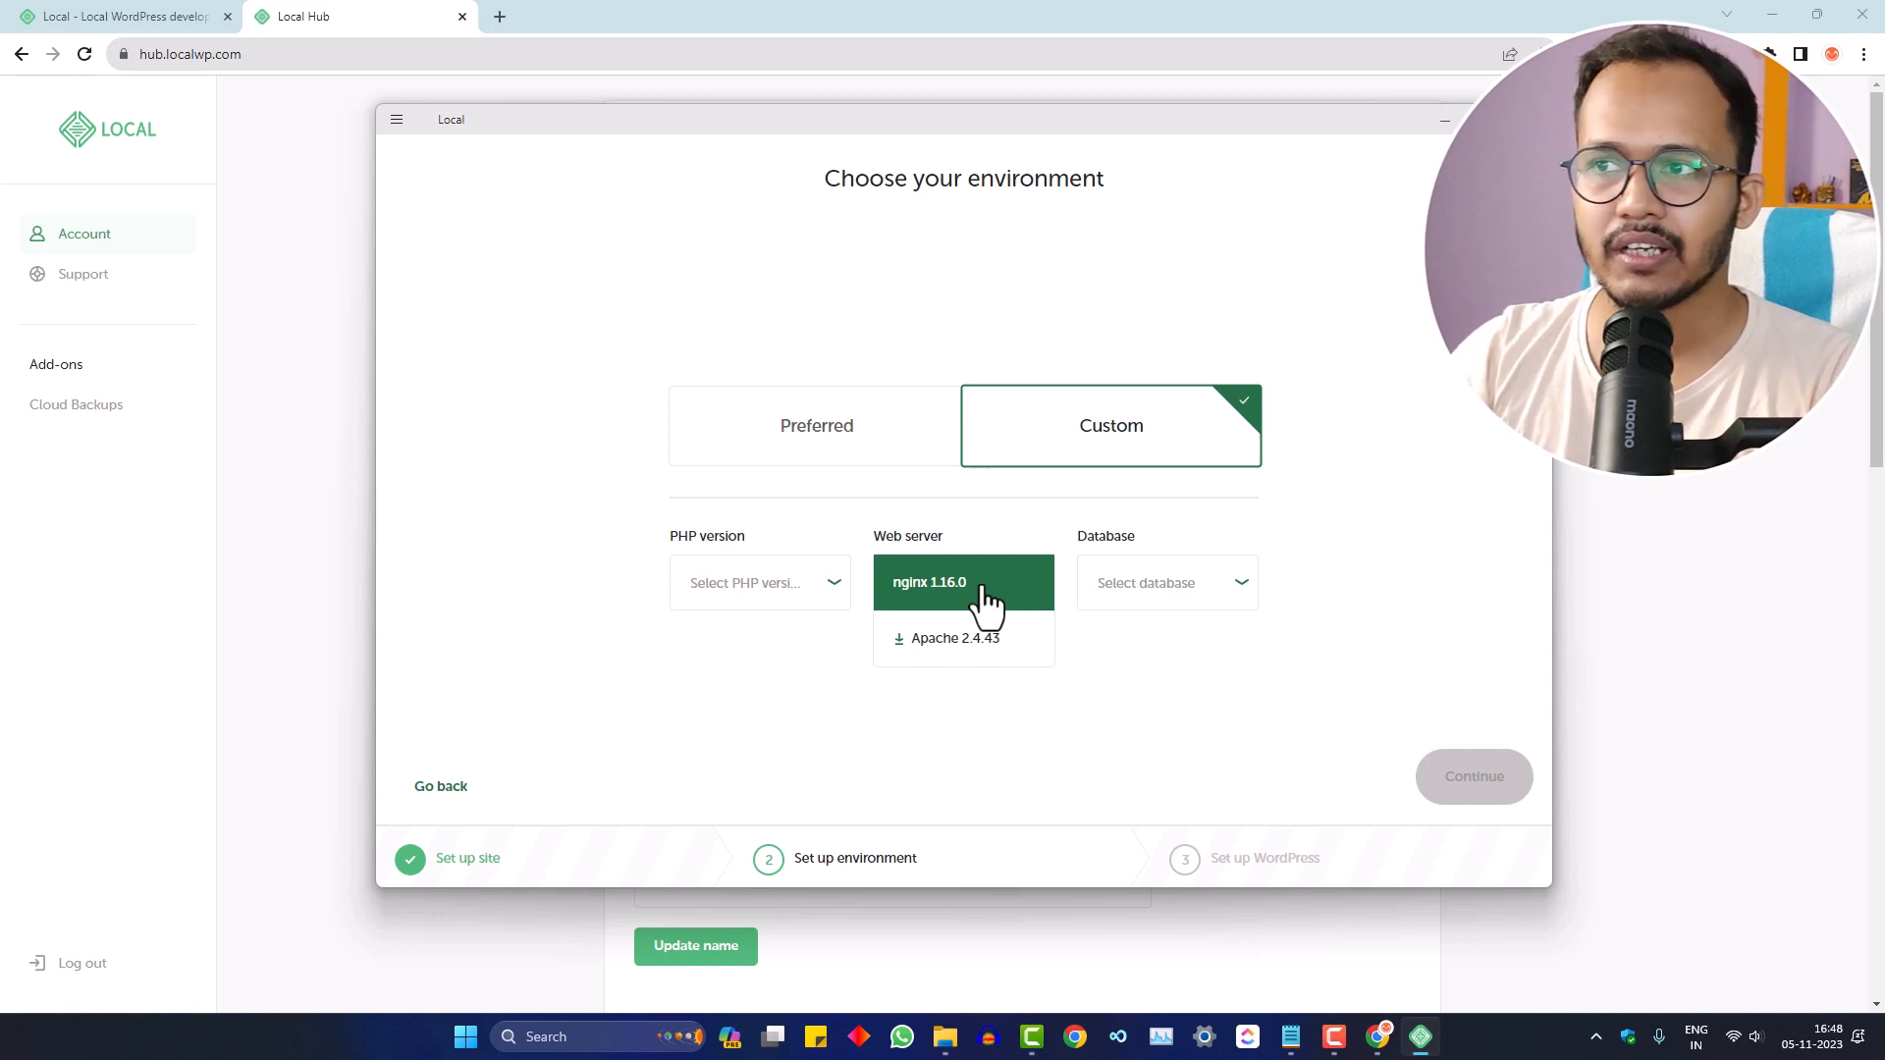
{"action": "left_click", "coordinate": [1132, 602]}
{"action": "left_click", "coordinate": [1132, 602]}
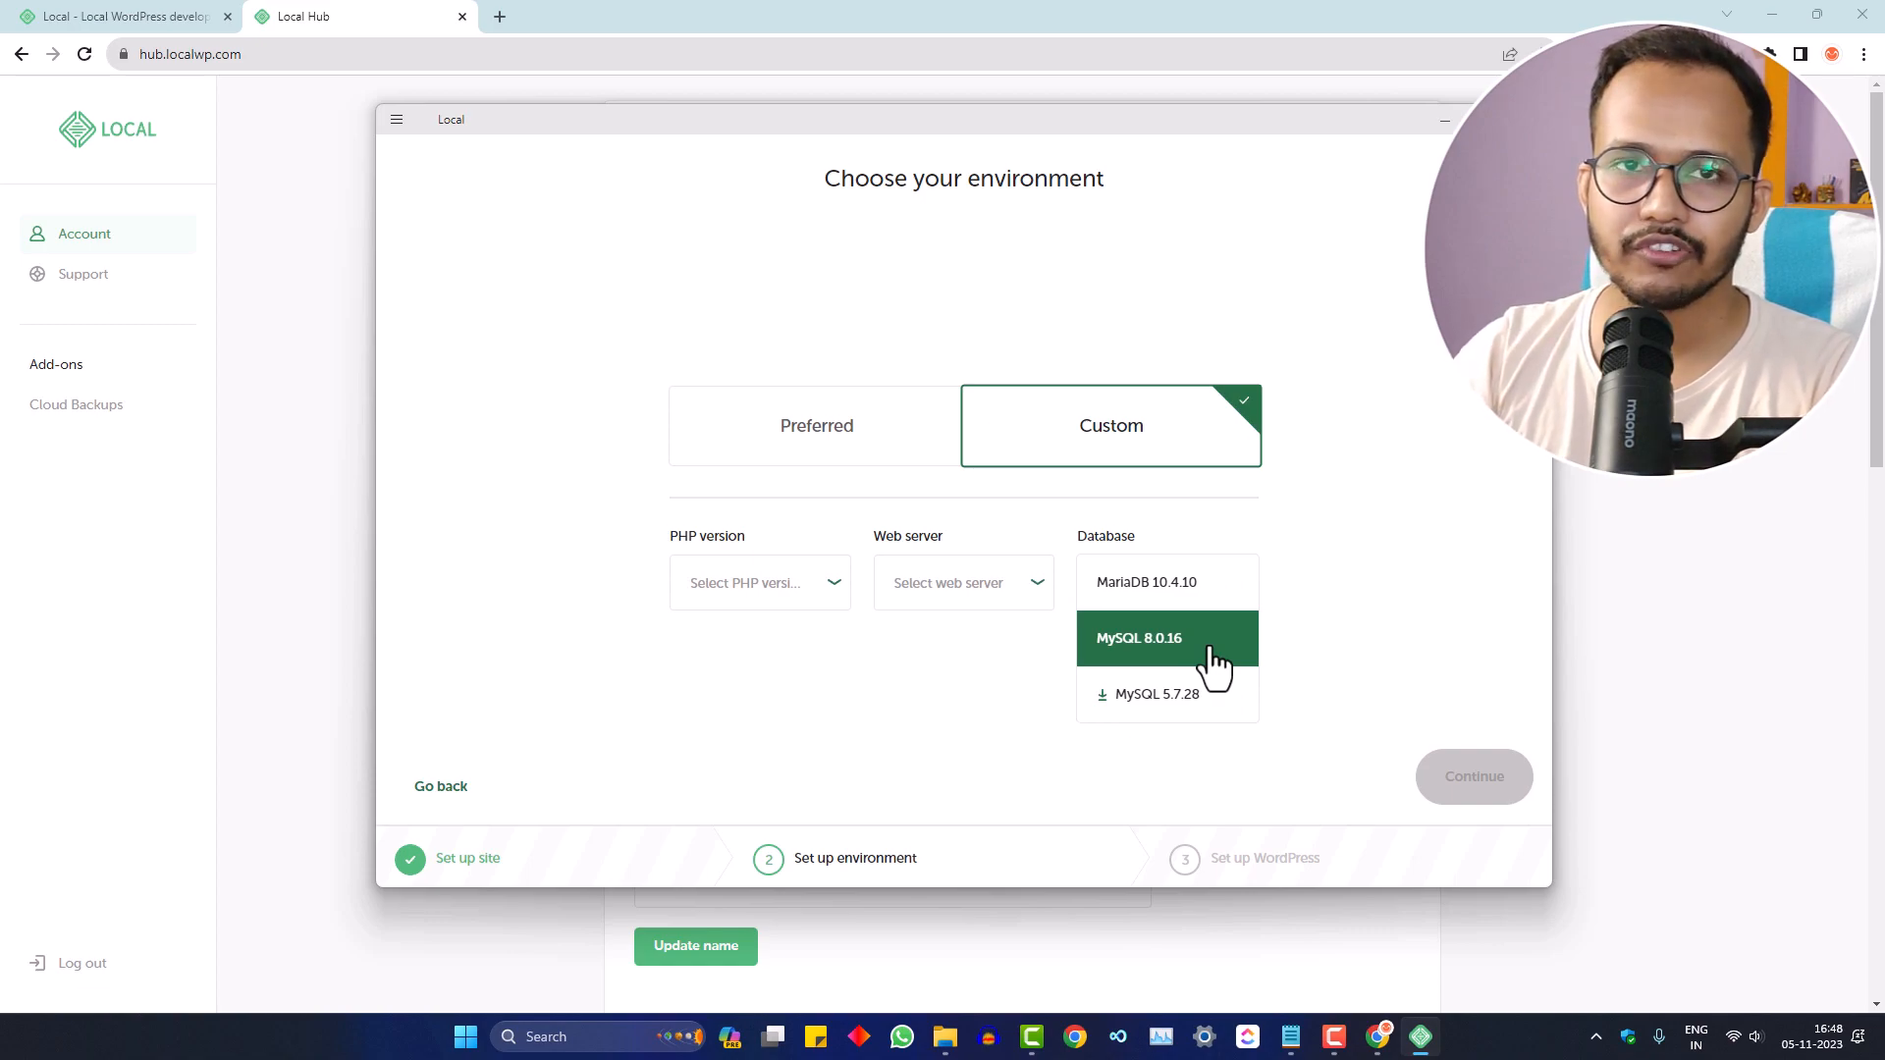
{"action": "left_click", "coordinate": [896, 468]}
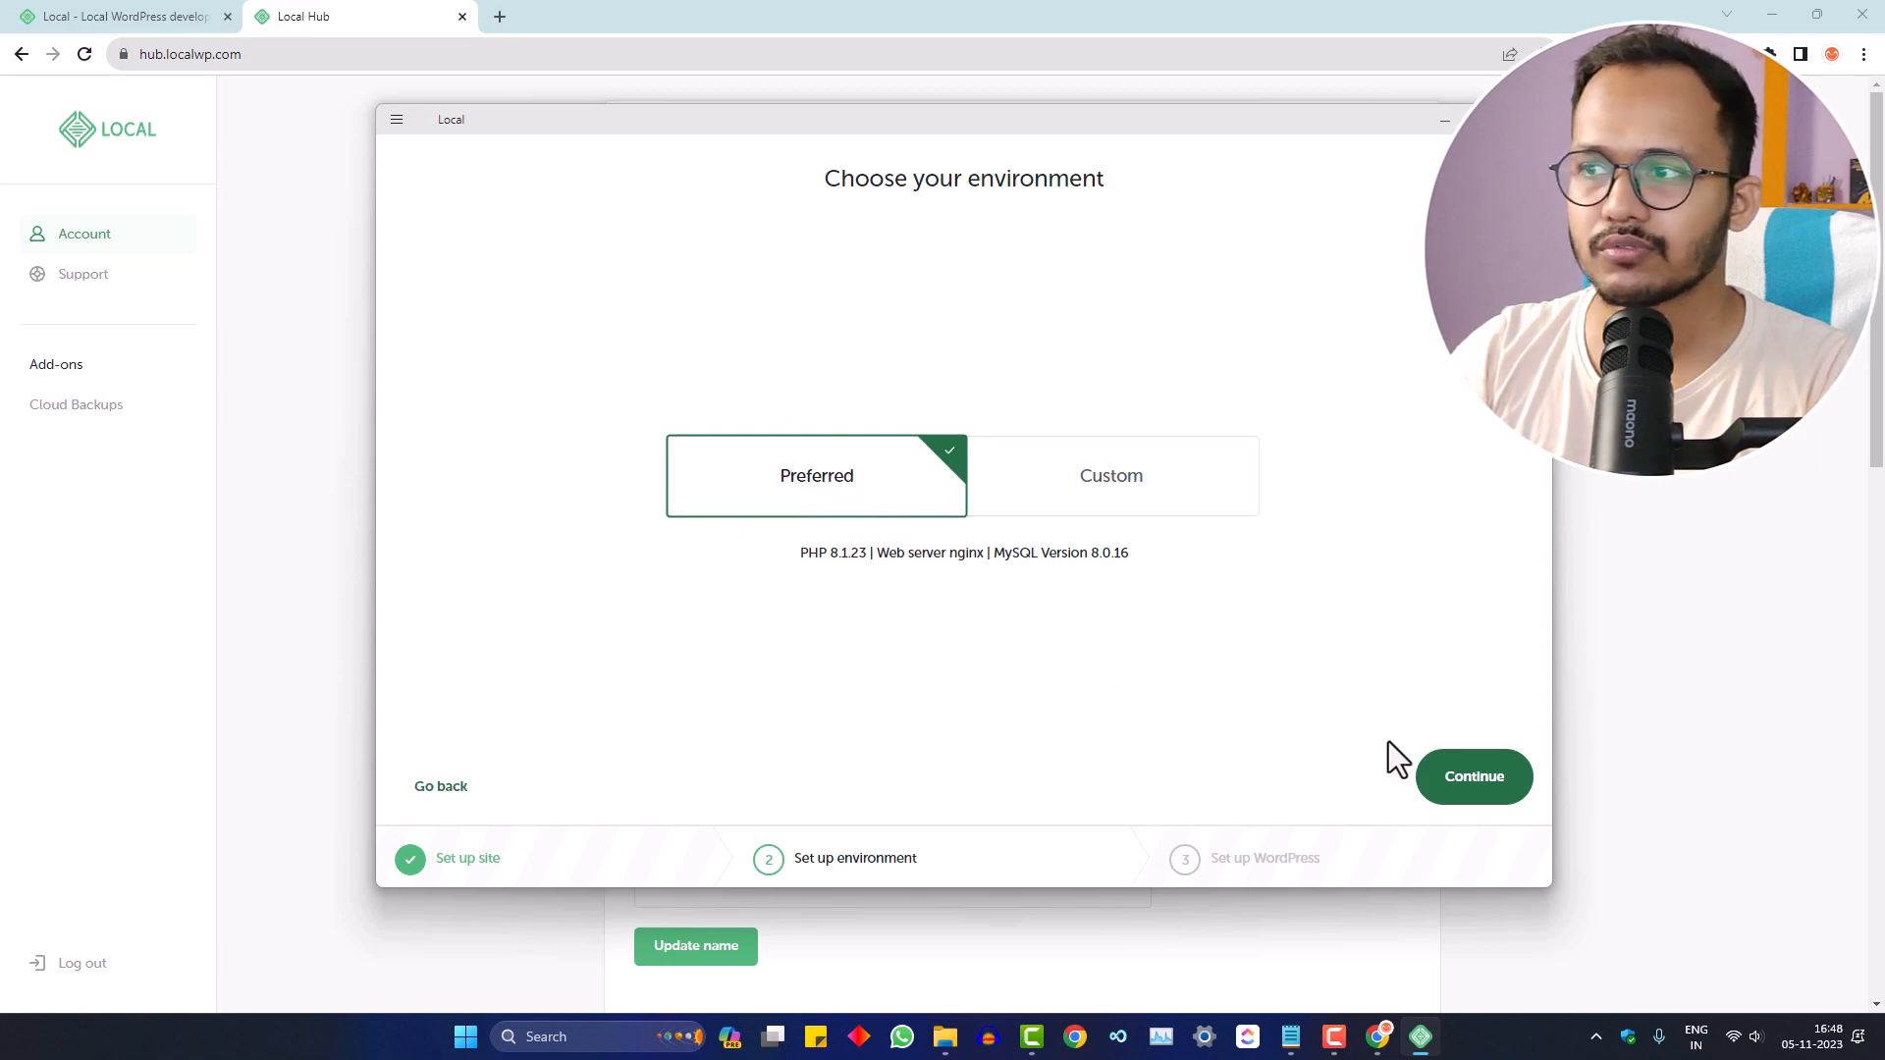
{"action": "left_click", "coordinate": [1463, 786]}
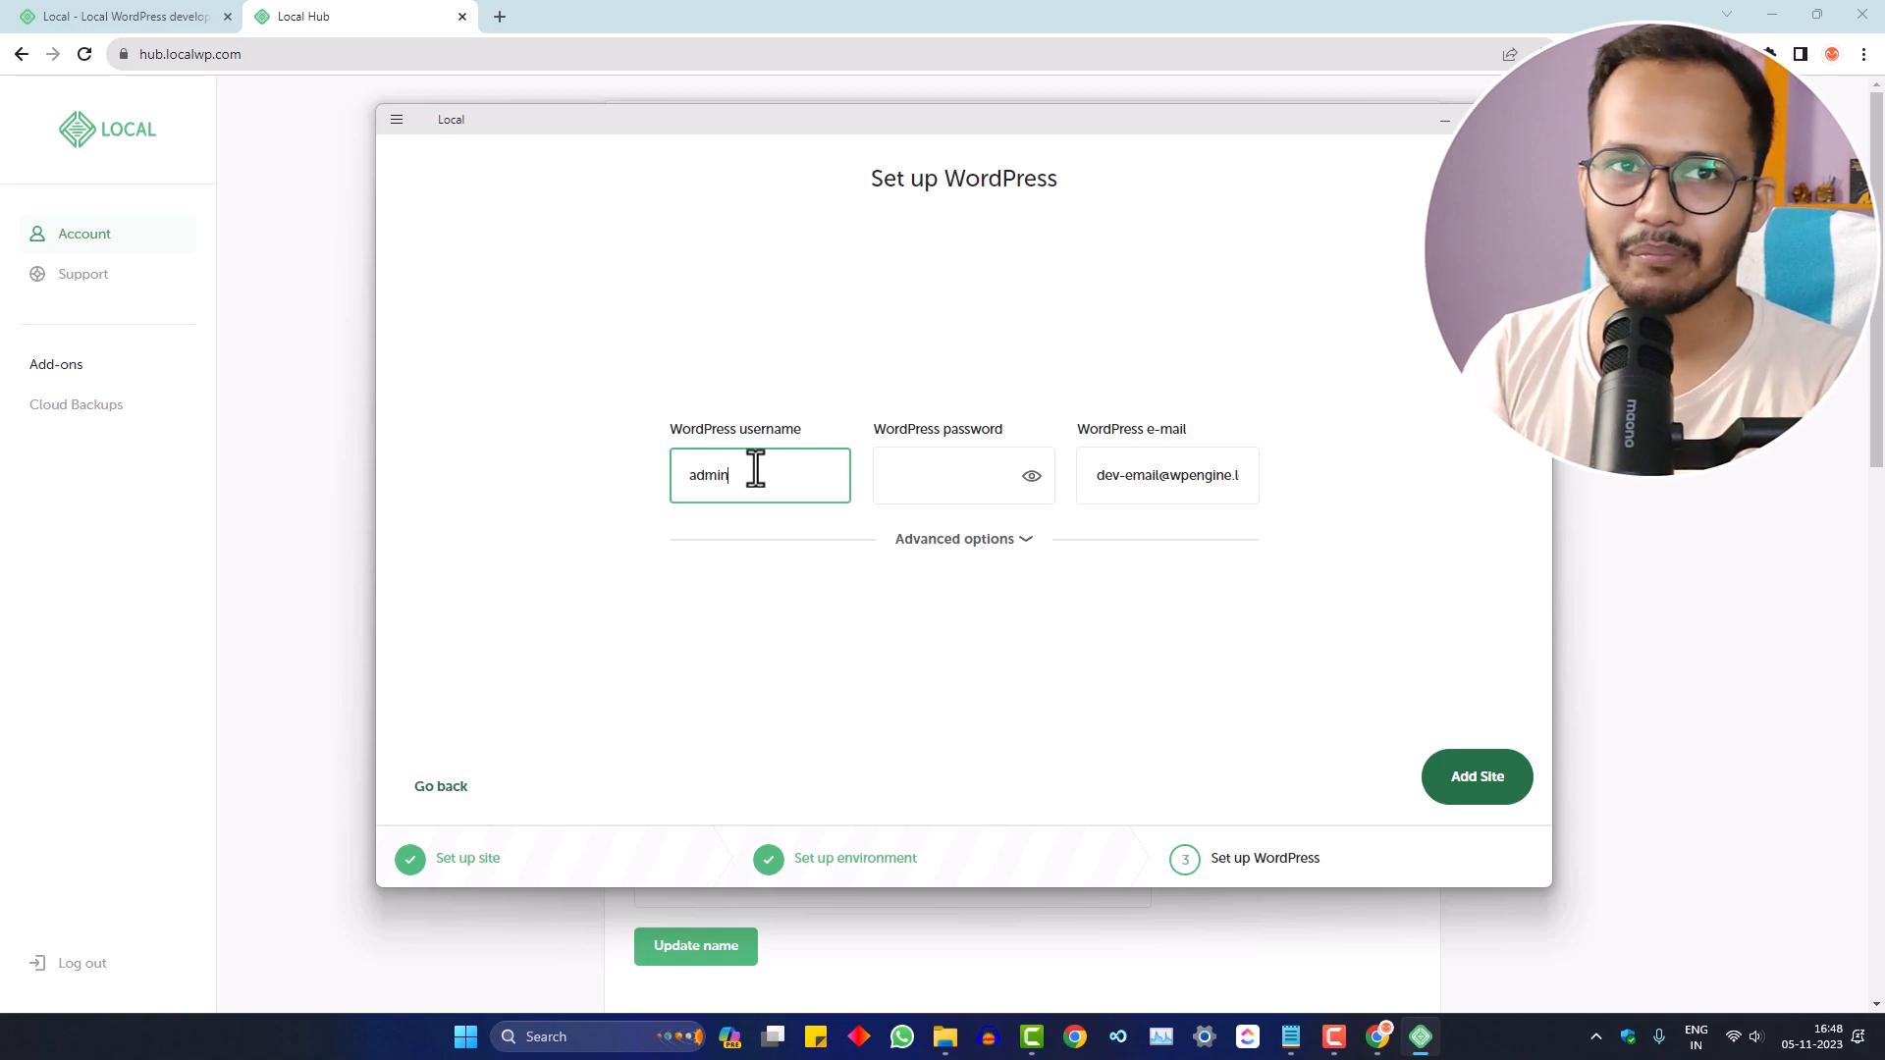
- Enter the admin password, confirm Multisite is No, and add the Key2blogging Local site
{"action": "left_click", "coordinate": [939, 472]}
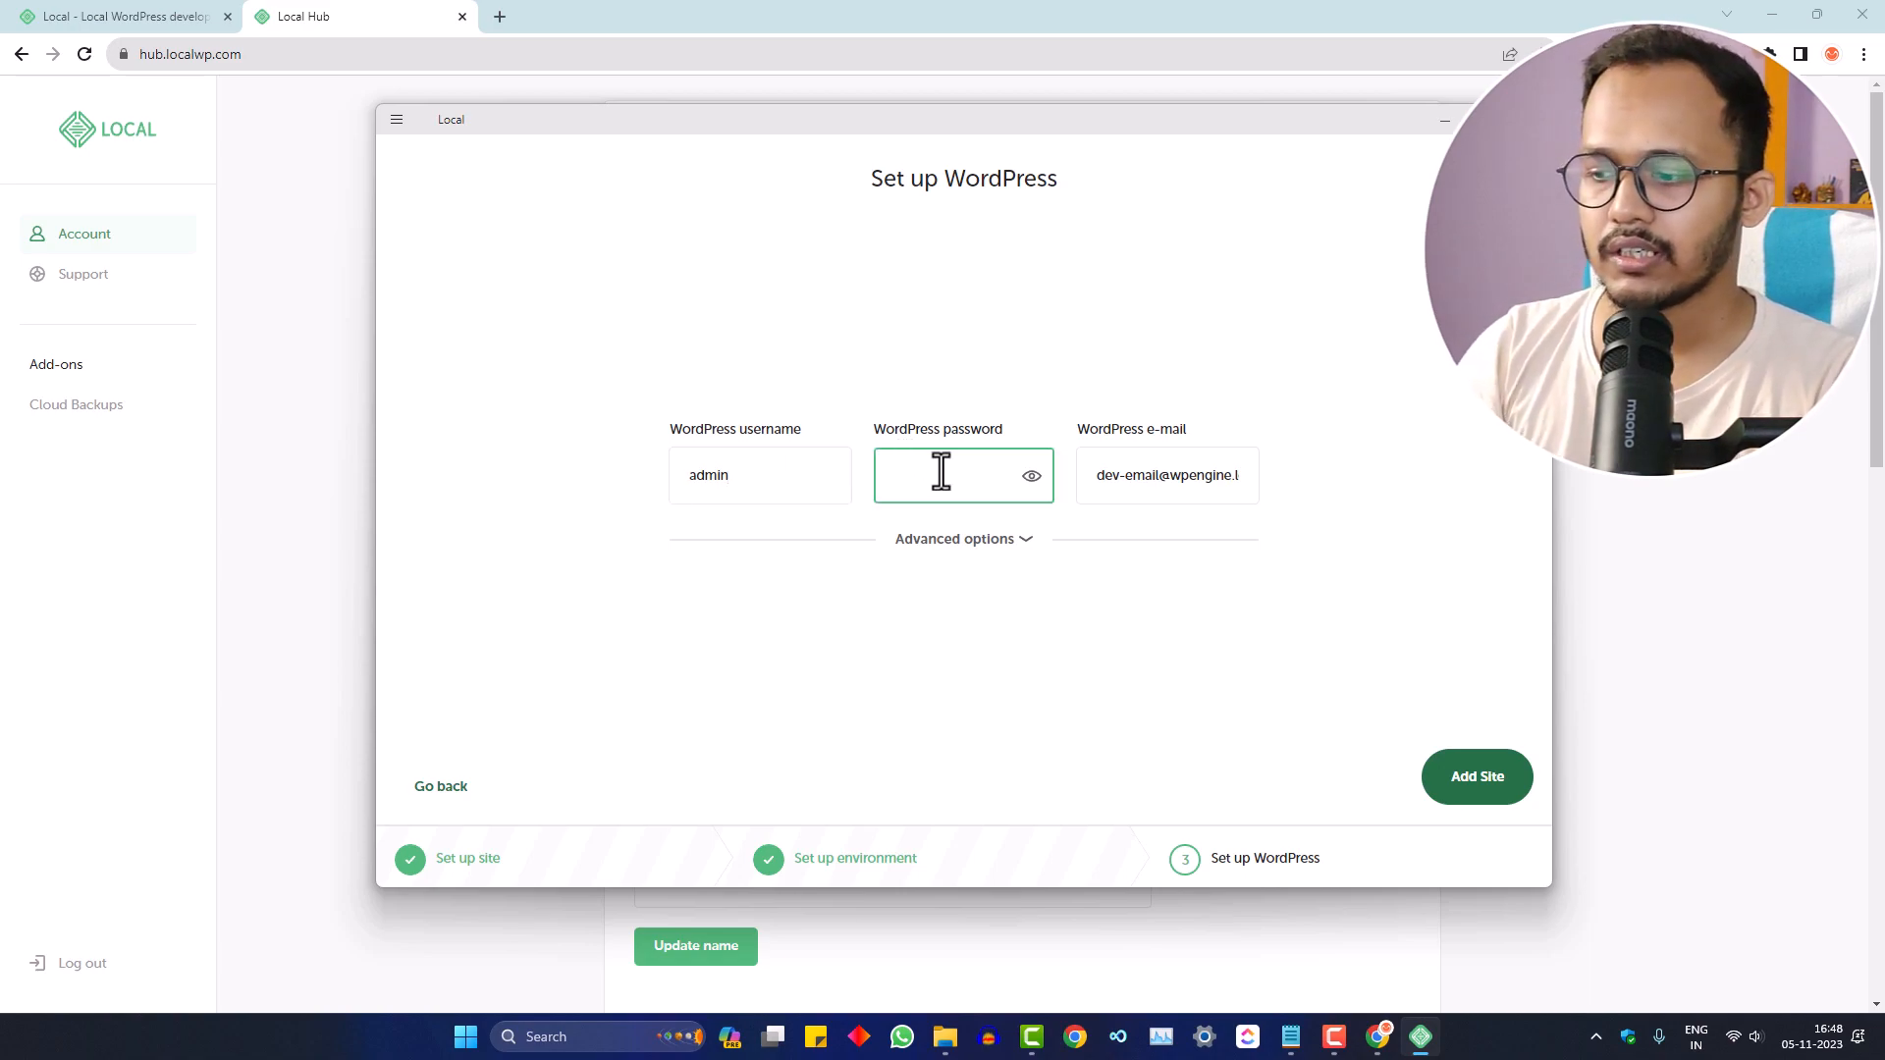
{"action": "type", "text": "admi"}
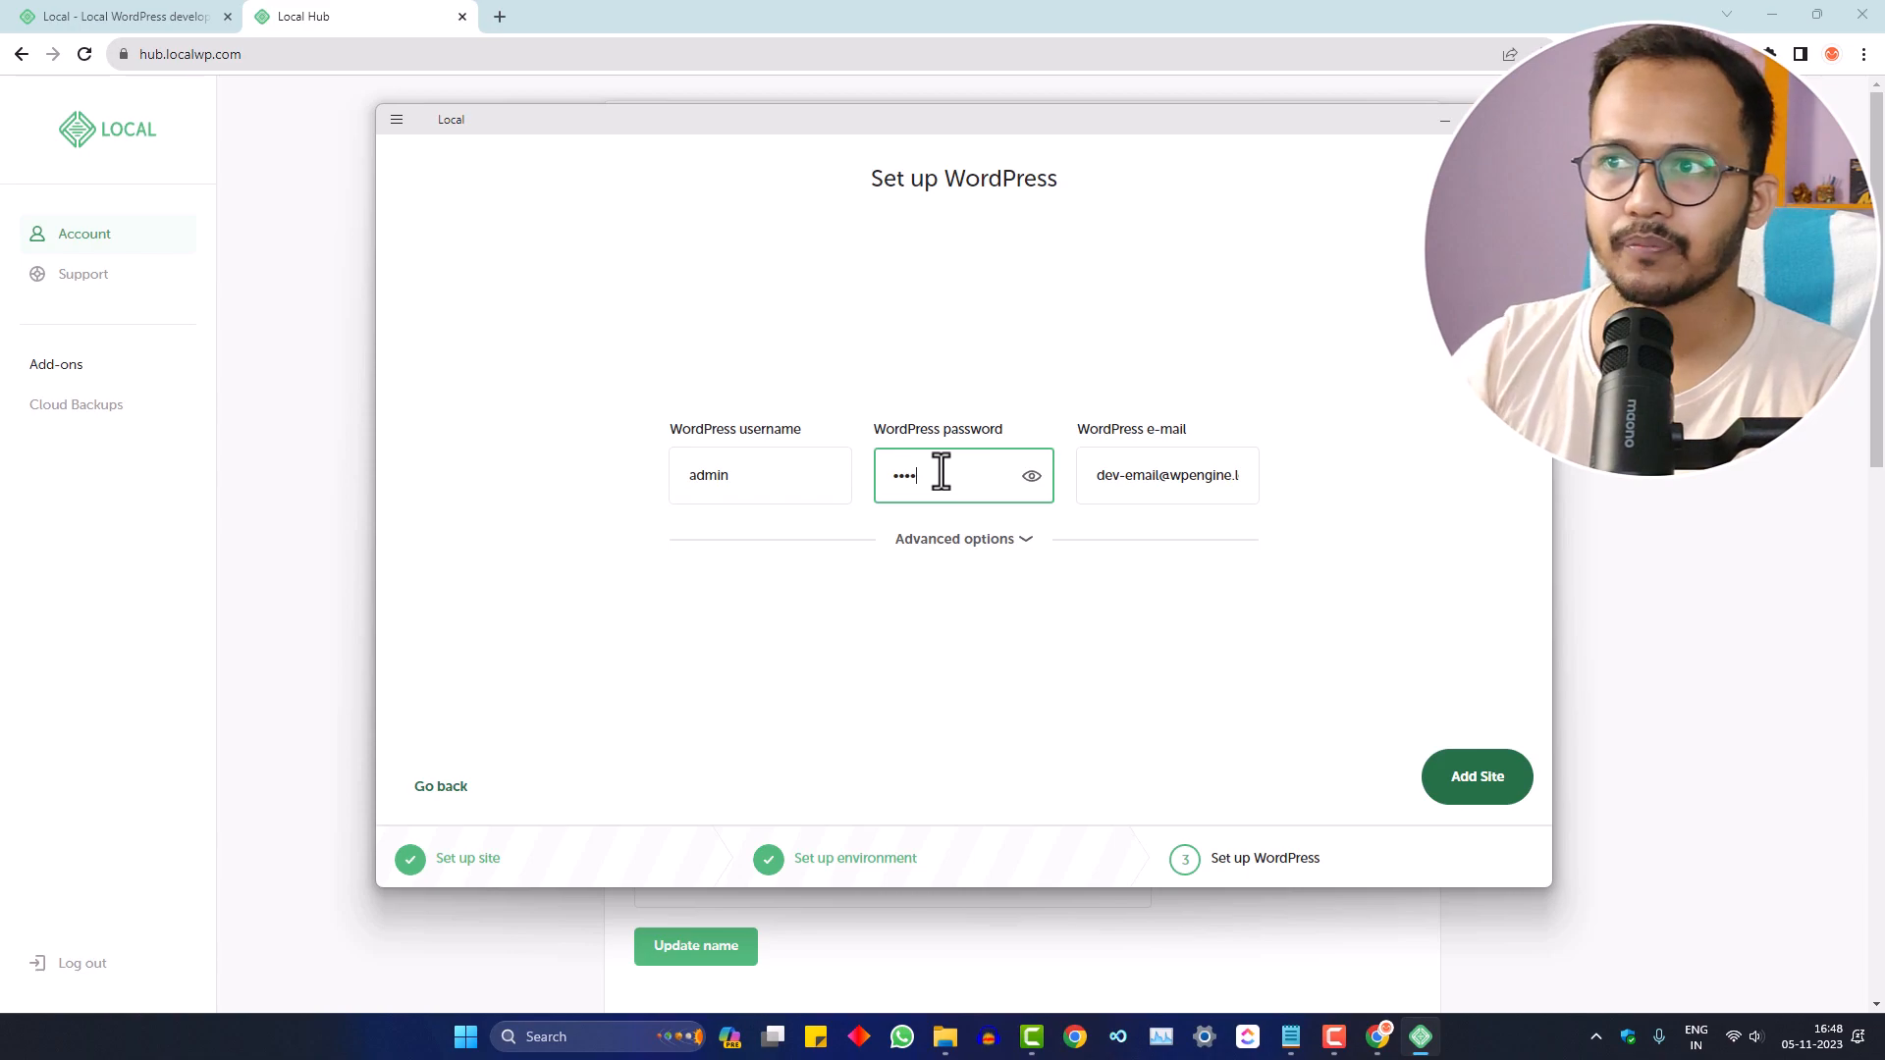
{"action": "left_click", "coordinate": [1015, 555]}
{"action": "left_click", "coordinate": [1012, 599]}
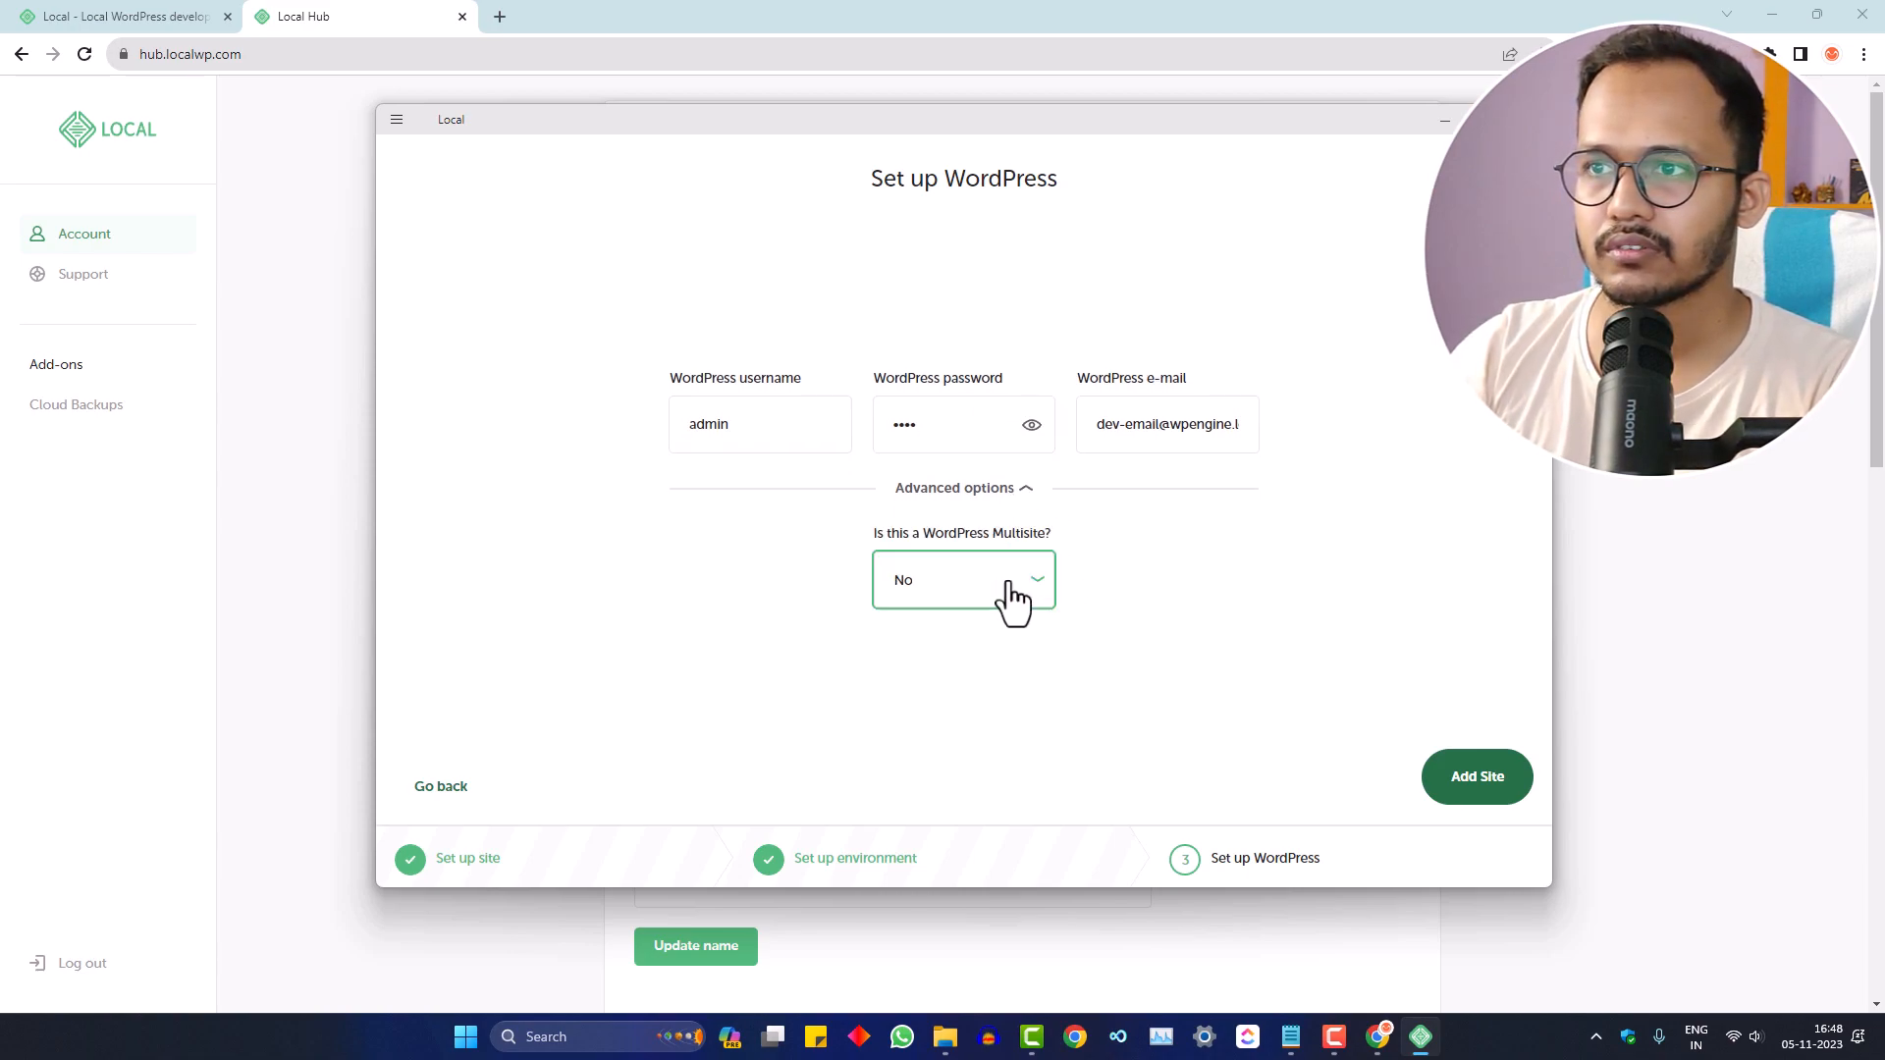
{"action": "left_click", "coordinate": [1023, 491]}
{"action": "left_click", "coordinate": [1468, 781]}
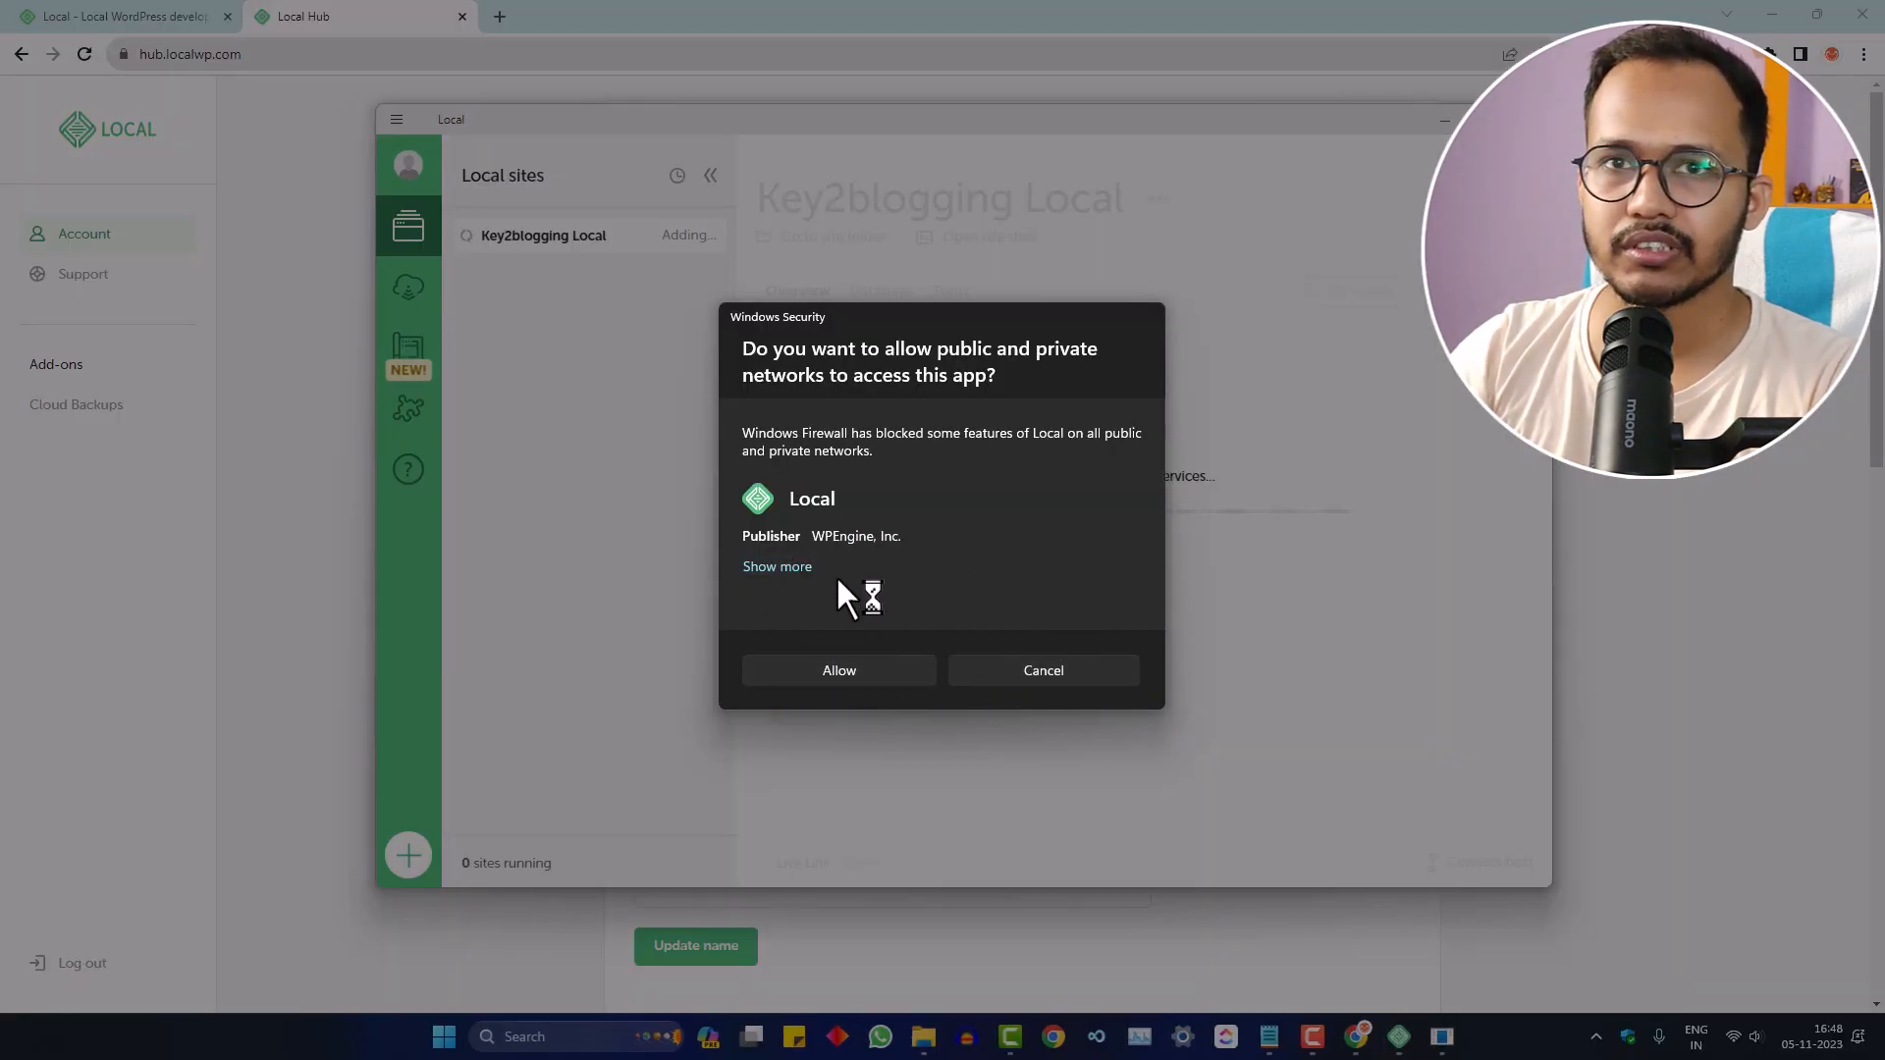
- Allow Local, mailhog.exe and nginx.exe through the Windows firewall so the site finishes installing
{"action": "left_click", "coordinate": [858, 666]}
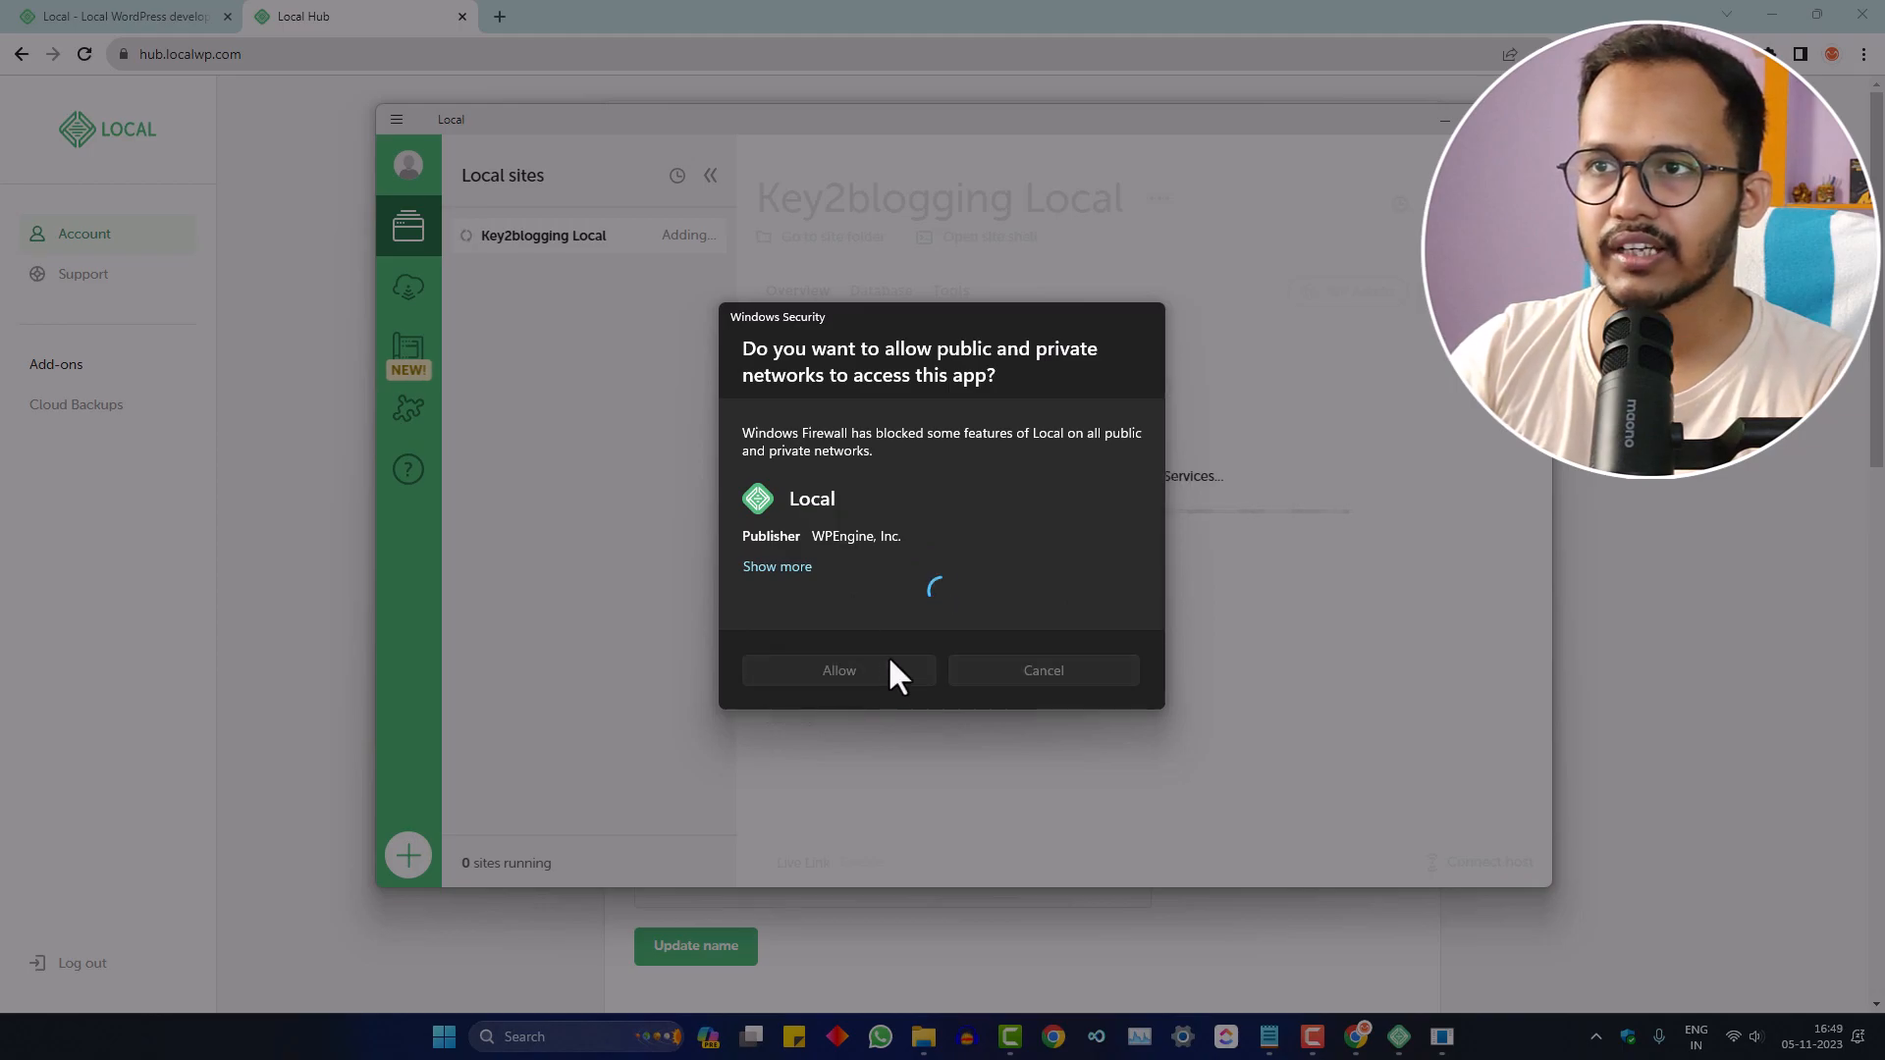
{"action": "left_click", "coordinate": [839, 673]}
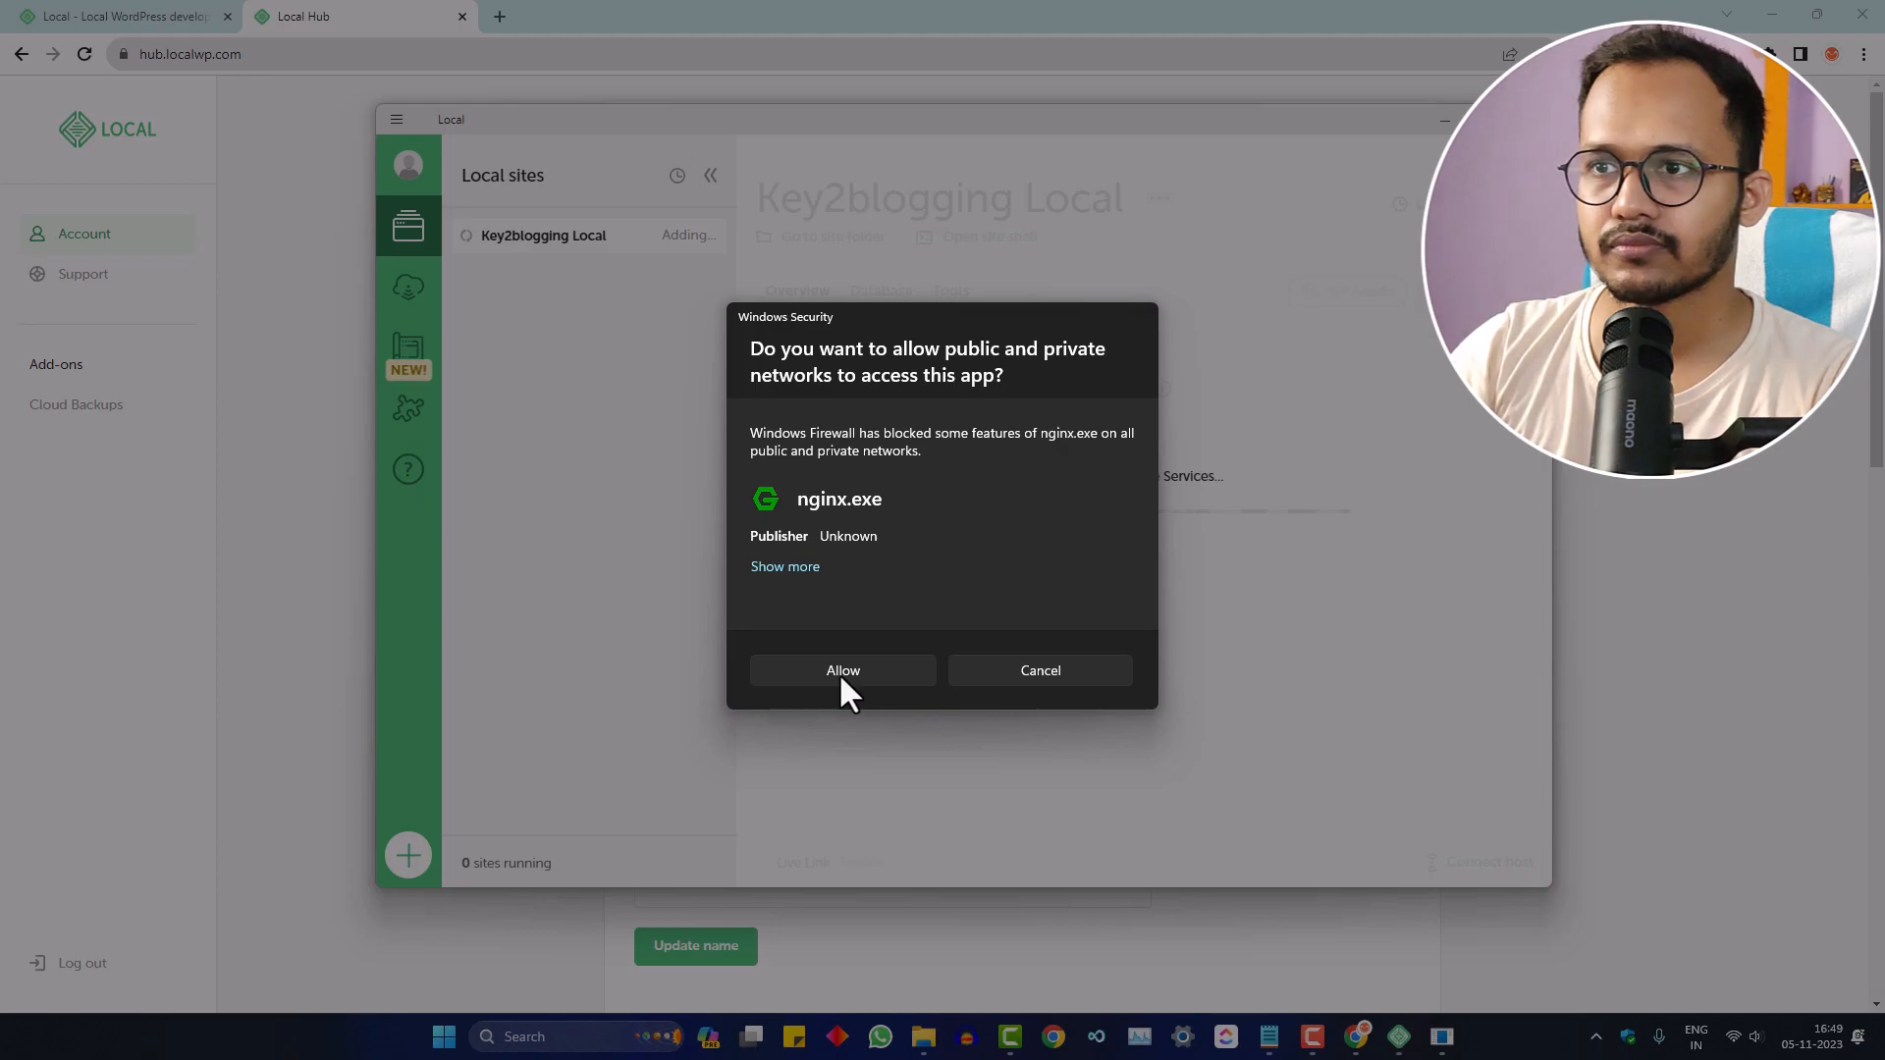
{"action": "left_click", "coordinate": [840, 672]}
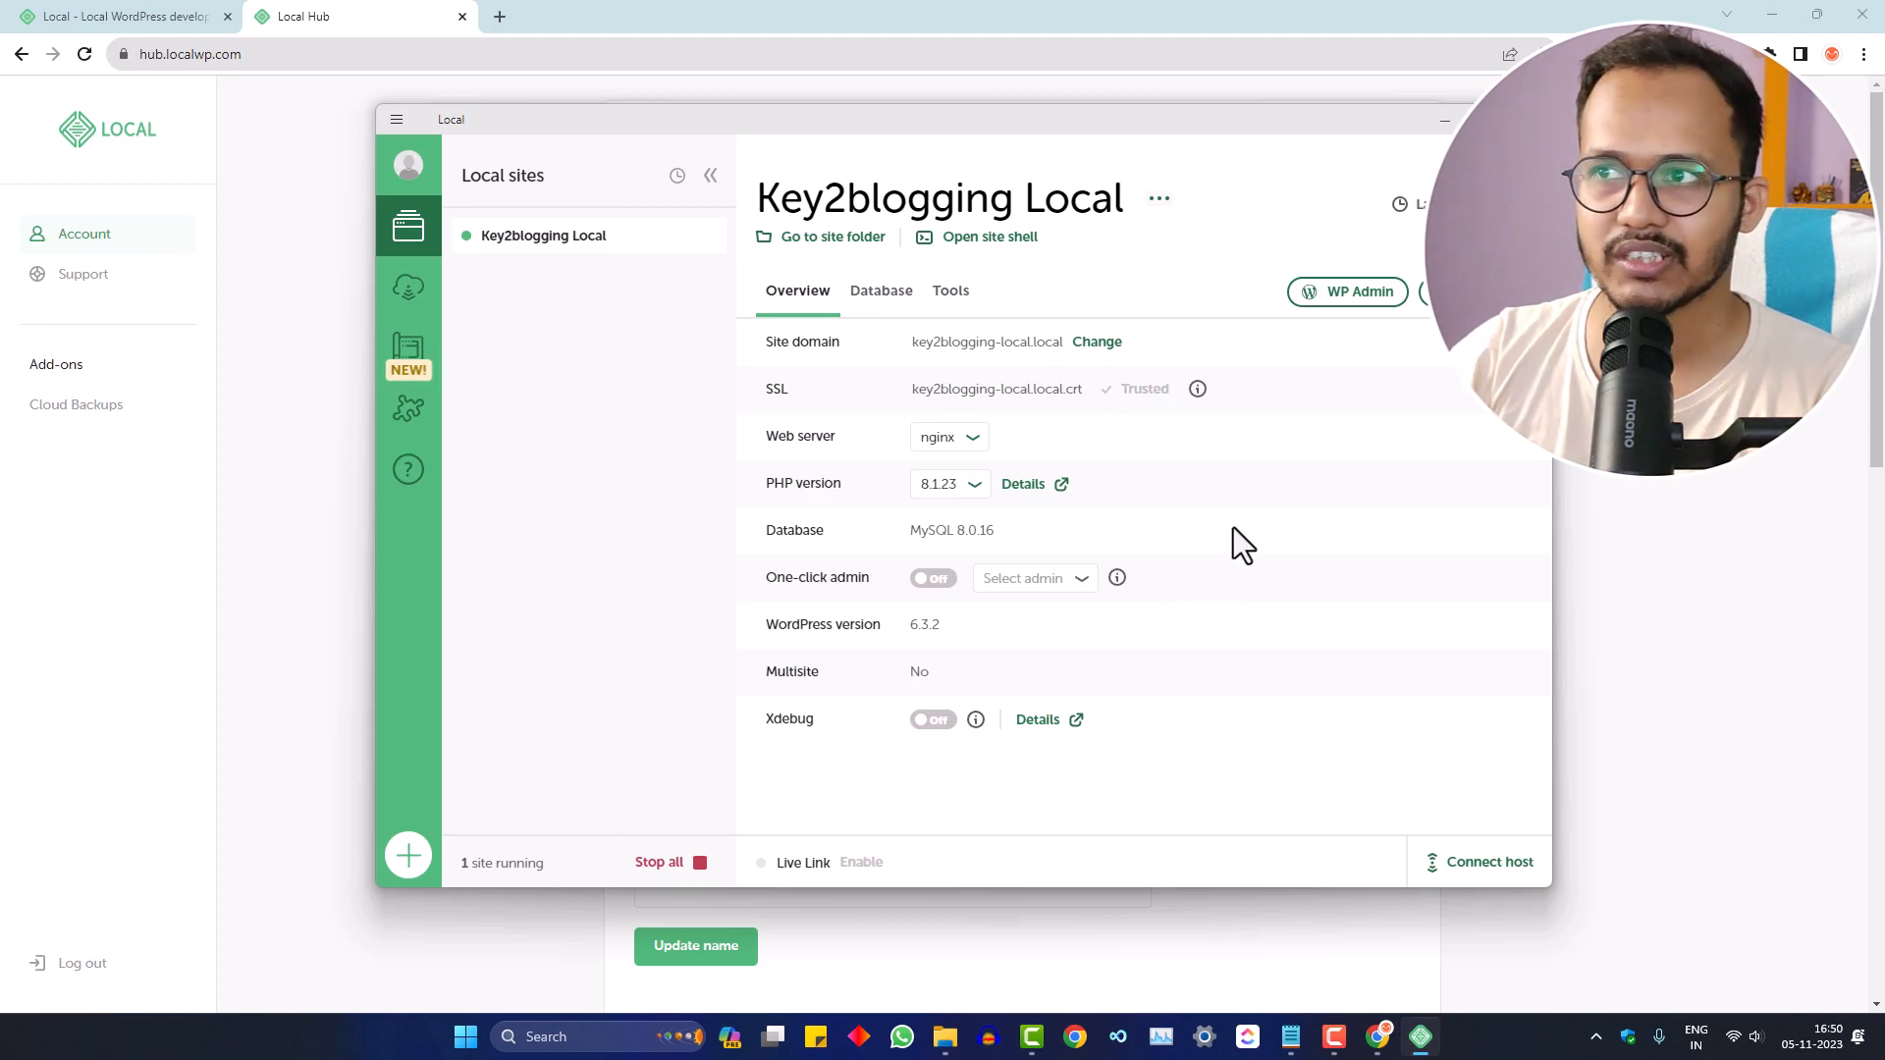
- Keep nginx as the web server, switch One-click admin on, and open WP Admin
{"action": "left_click", "coordinate": [961, 440]}
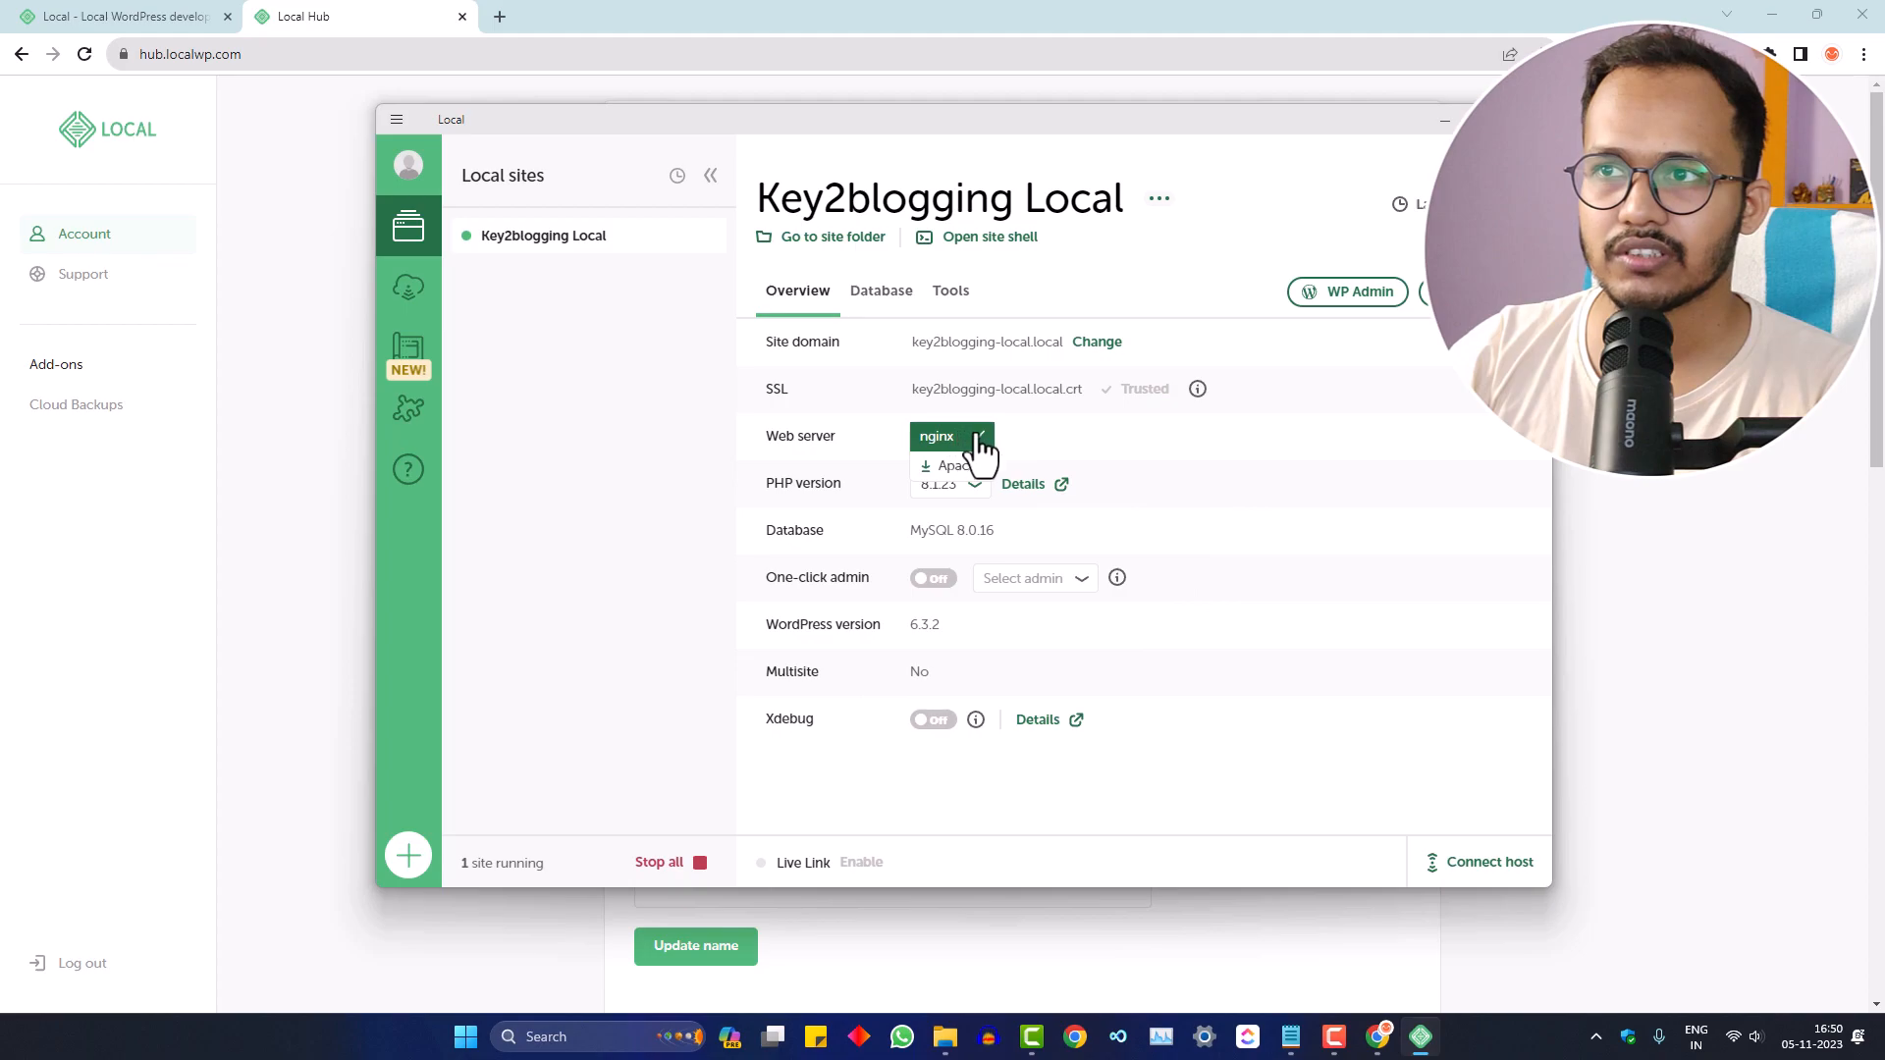
{"action": "left_click", "coordinate": [928, 438]}
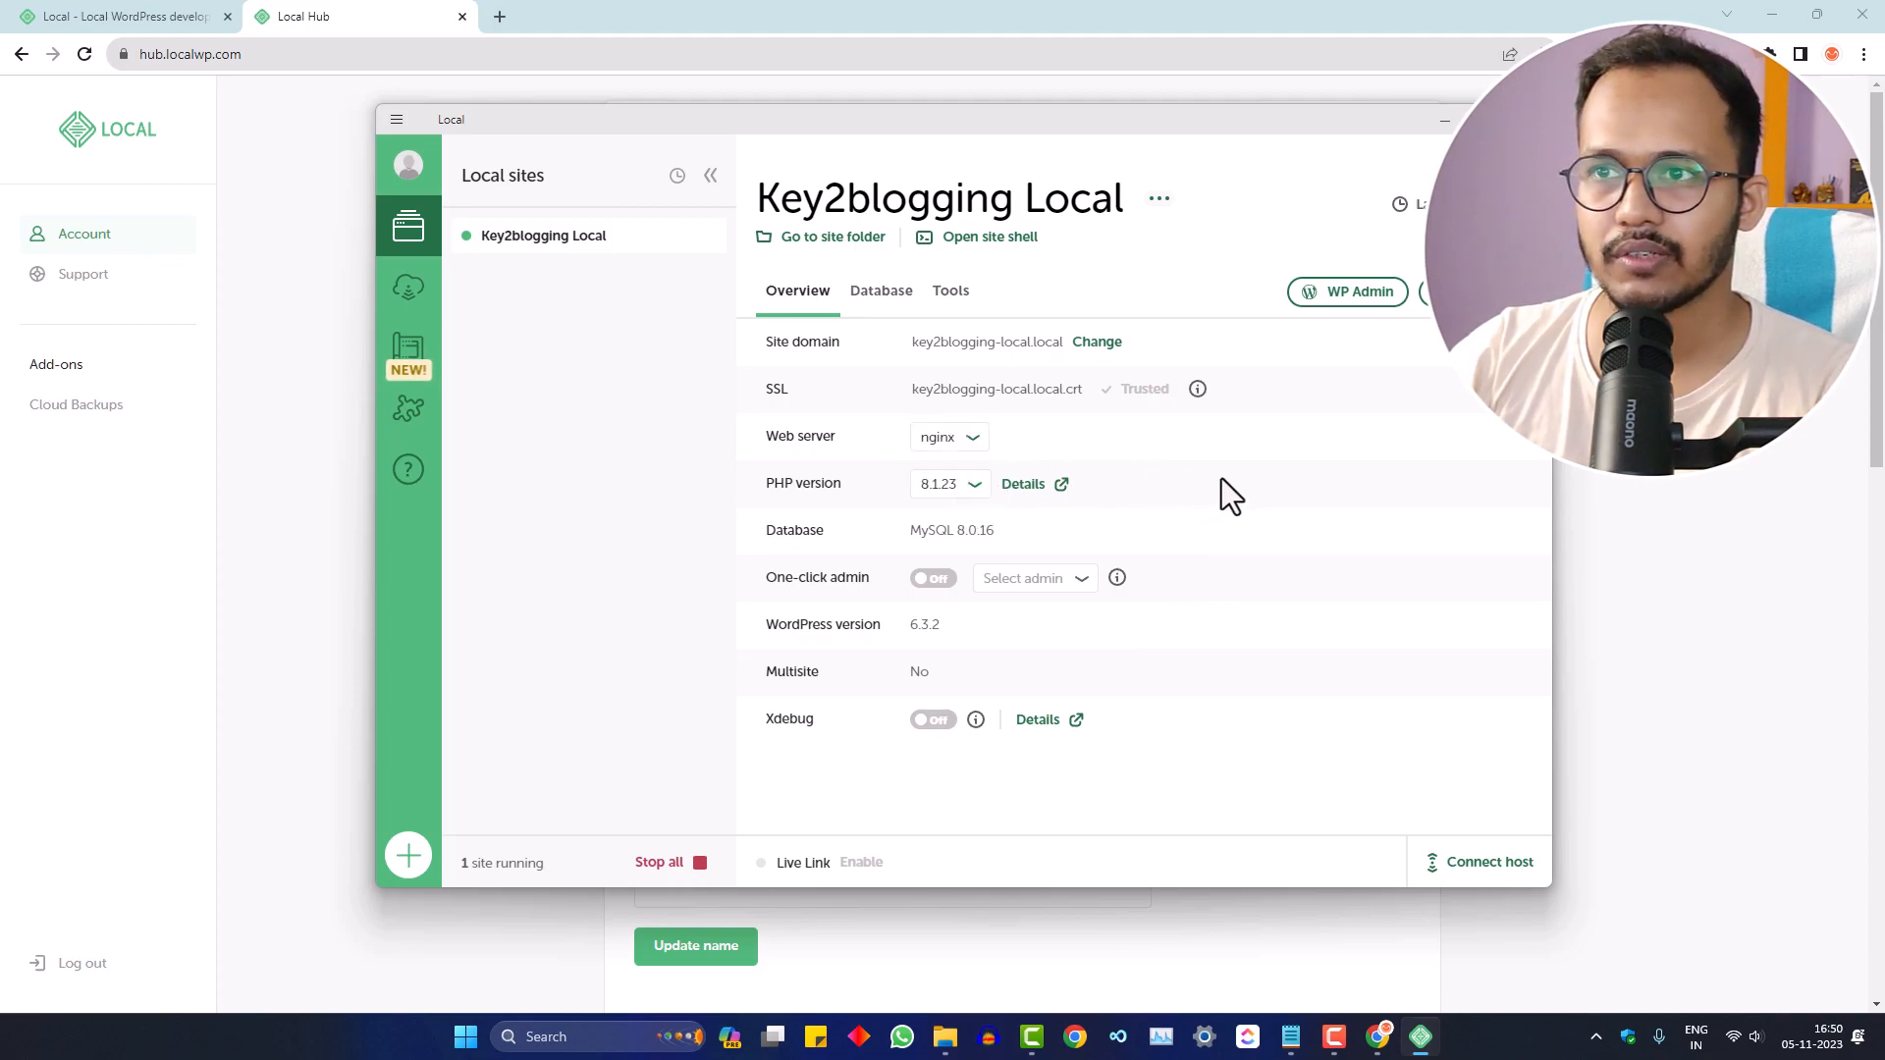
{"action": "left_click", "coordinate": [931, 580]}
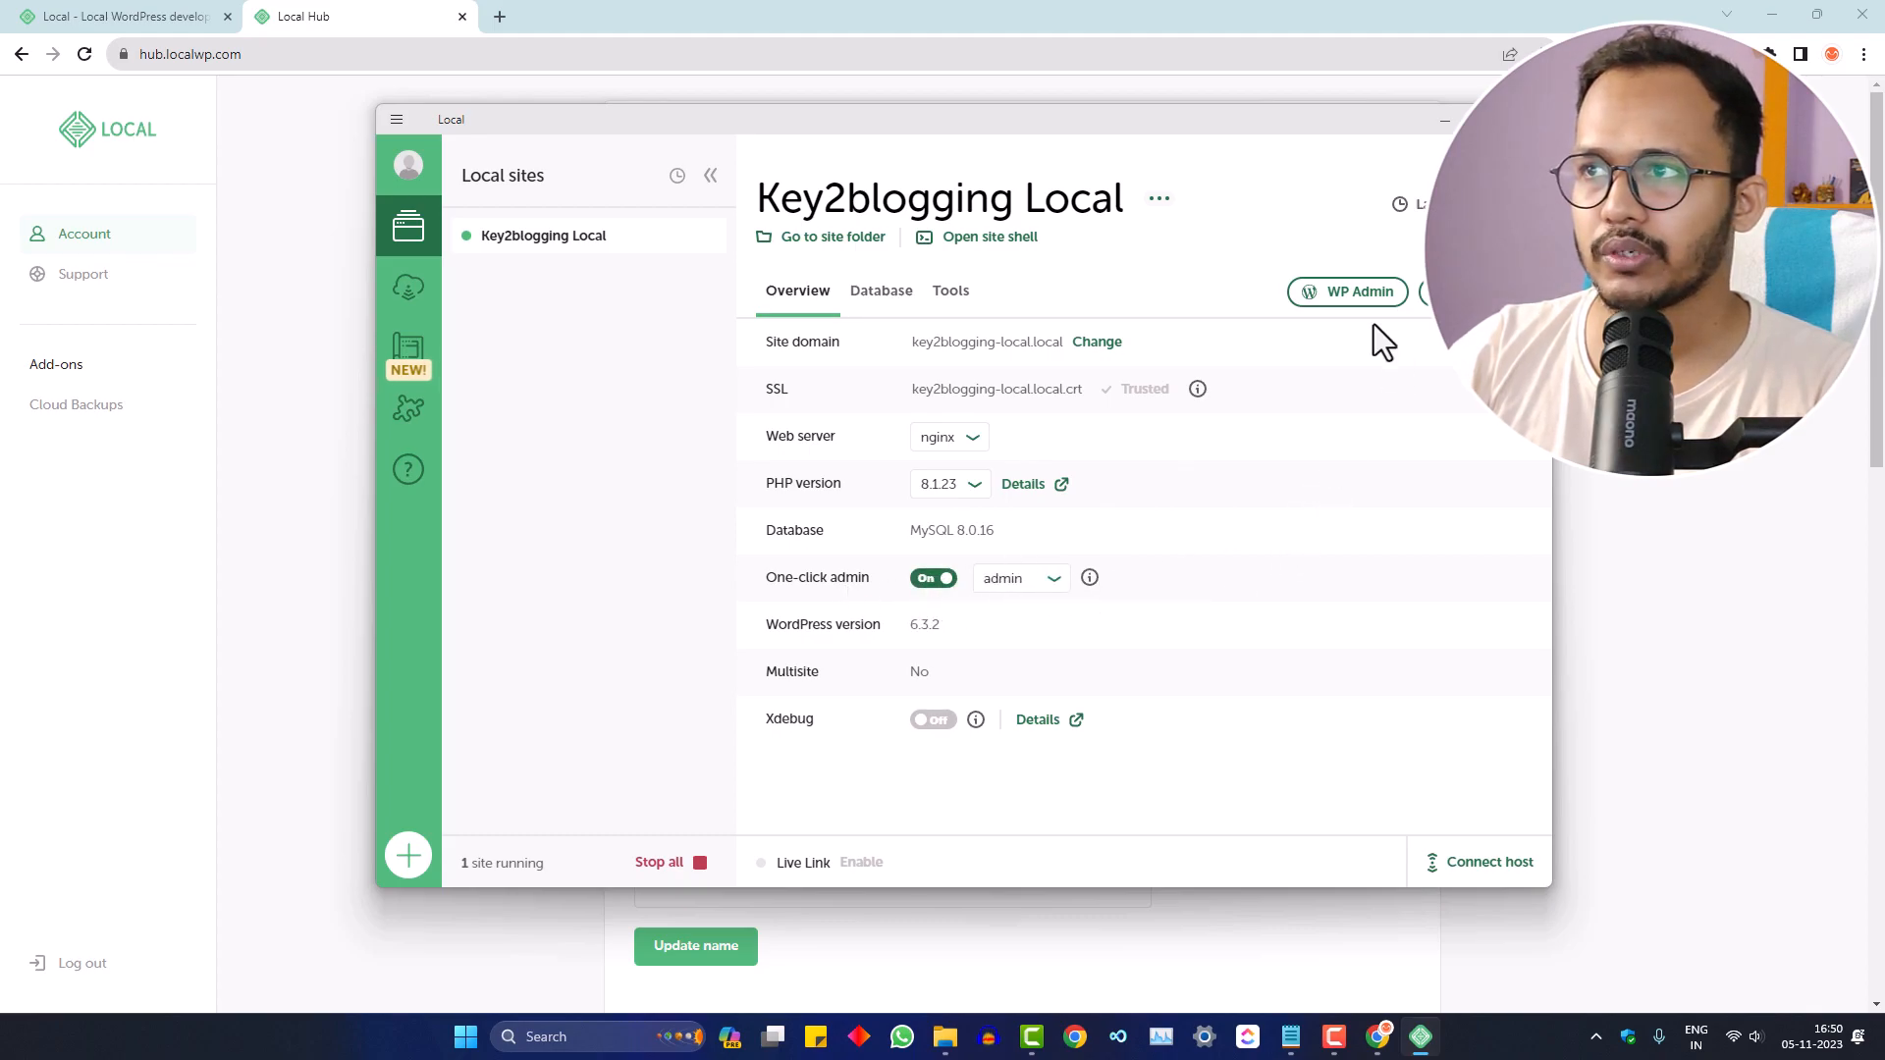
{"action": "left_click", "coordinate": [1336, 293]}
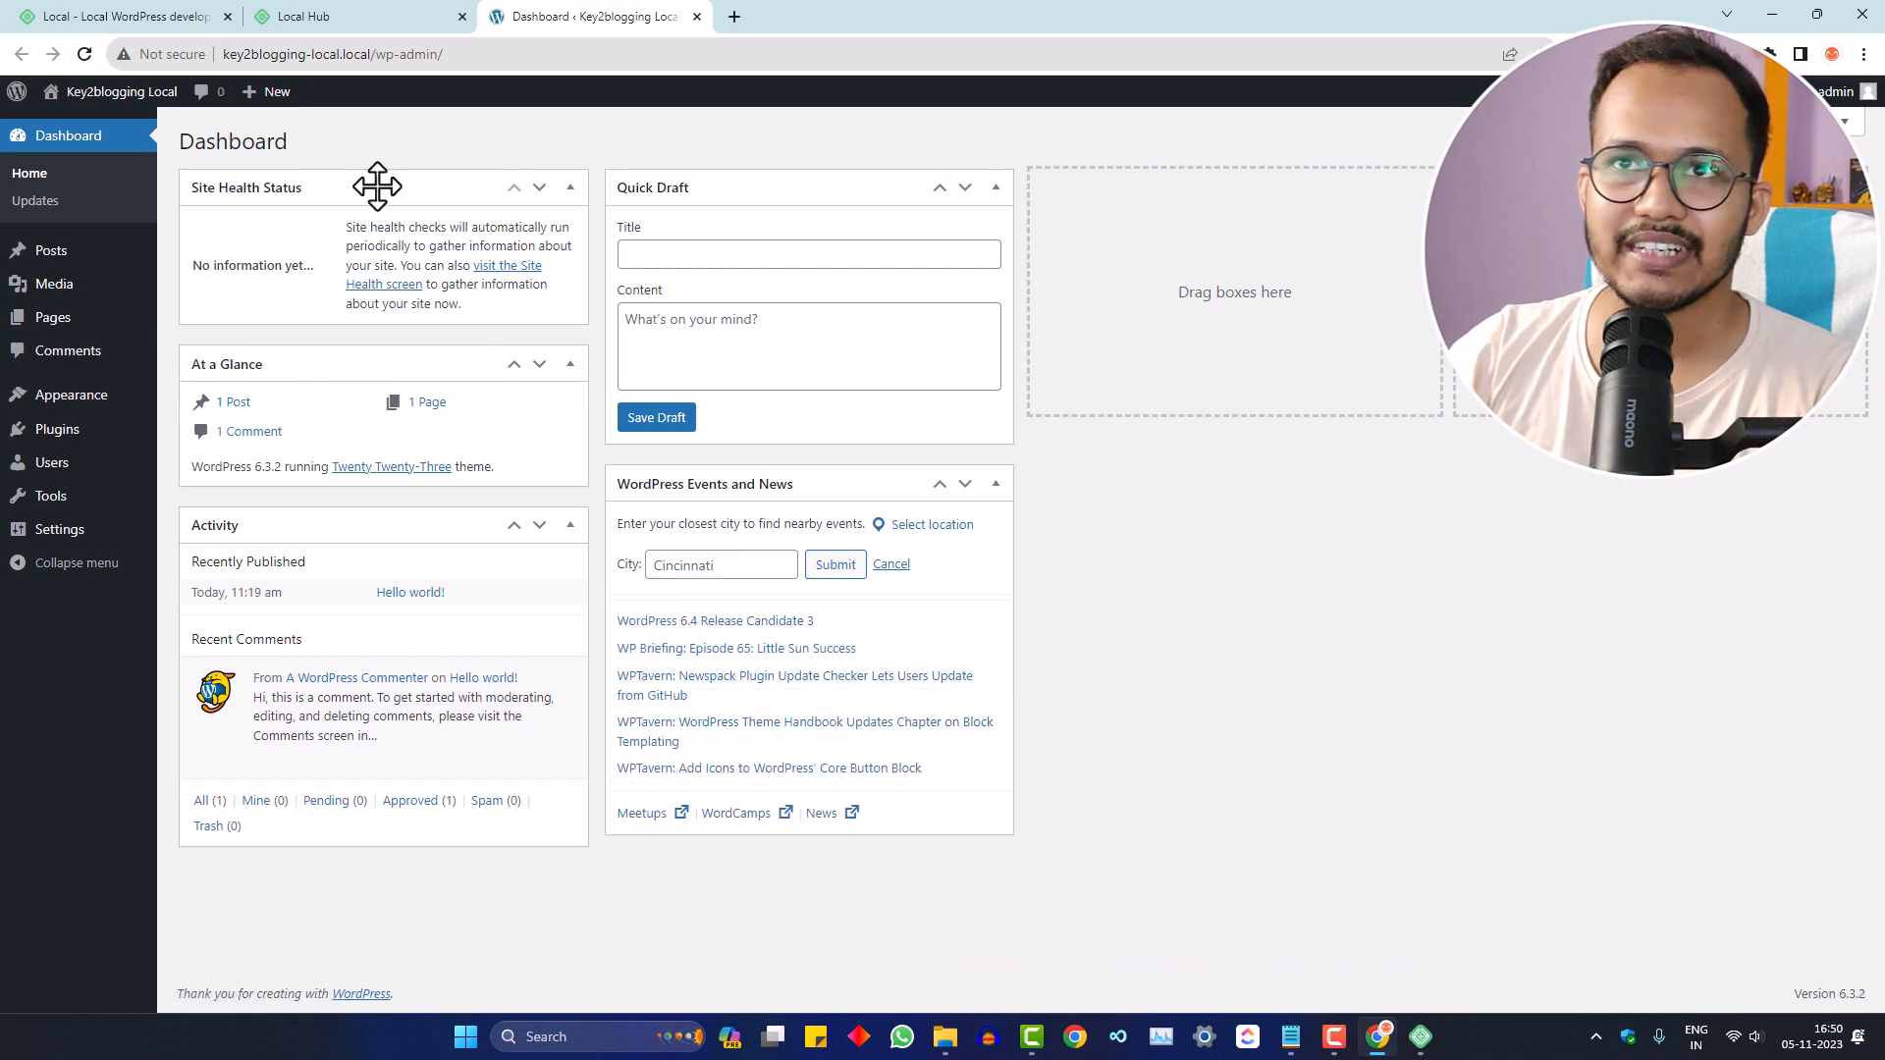
- Install the Kadence theme from Appearance > Themes > Add New and activate it
{"action": "left_click", "coordinate": [364, 55]}
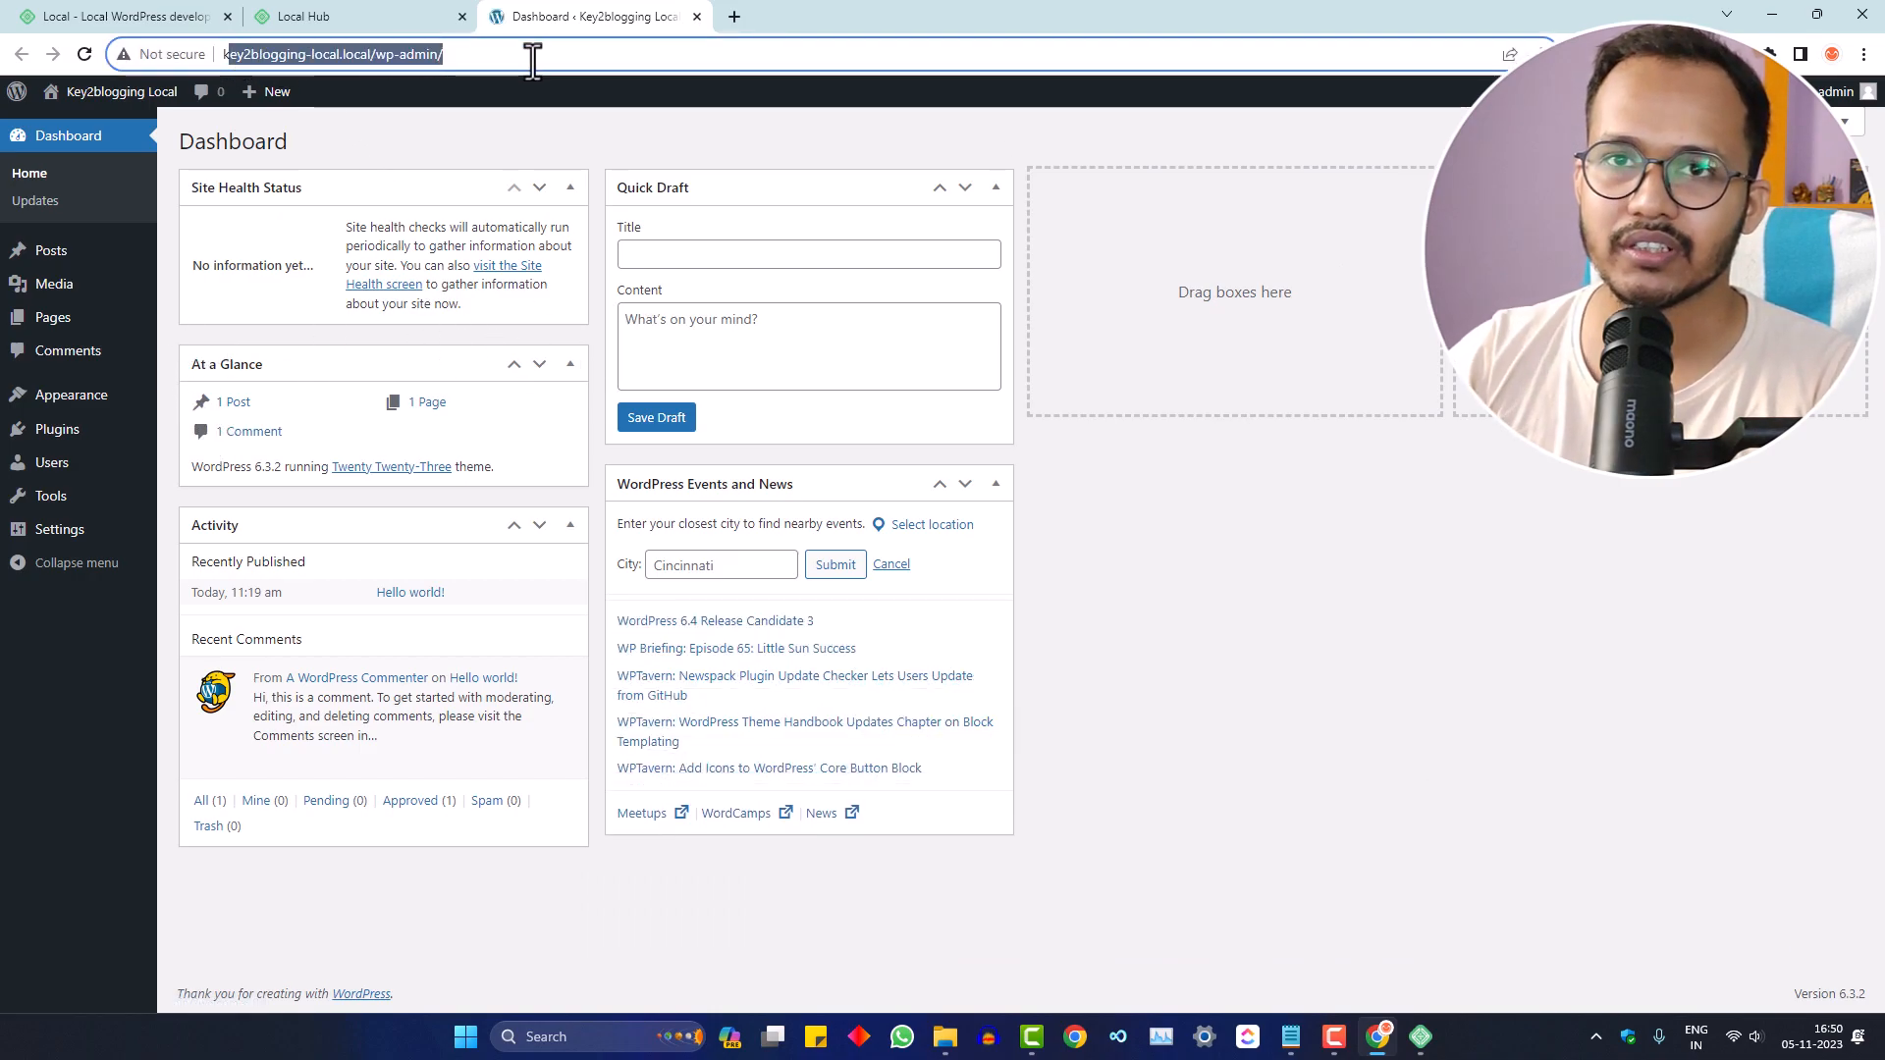
{"action": "mouse_move", "coordinate": [69, 432]}
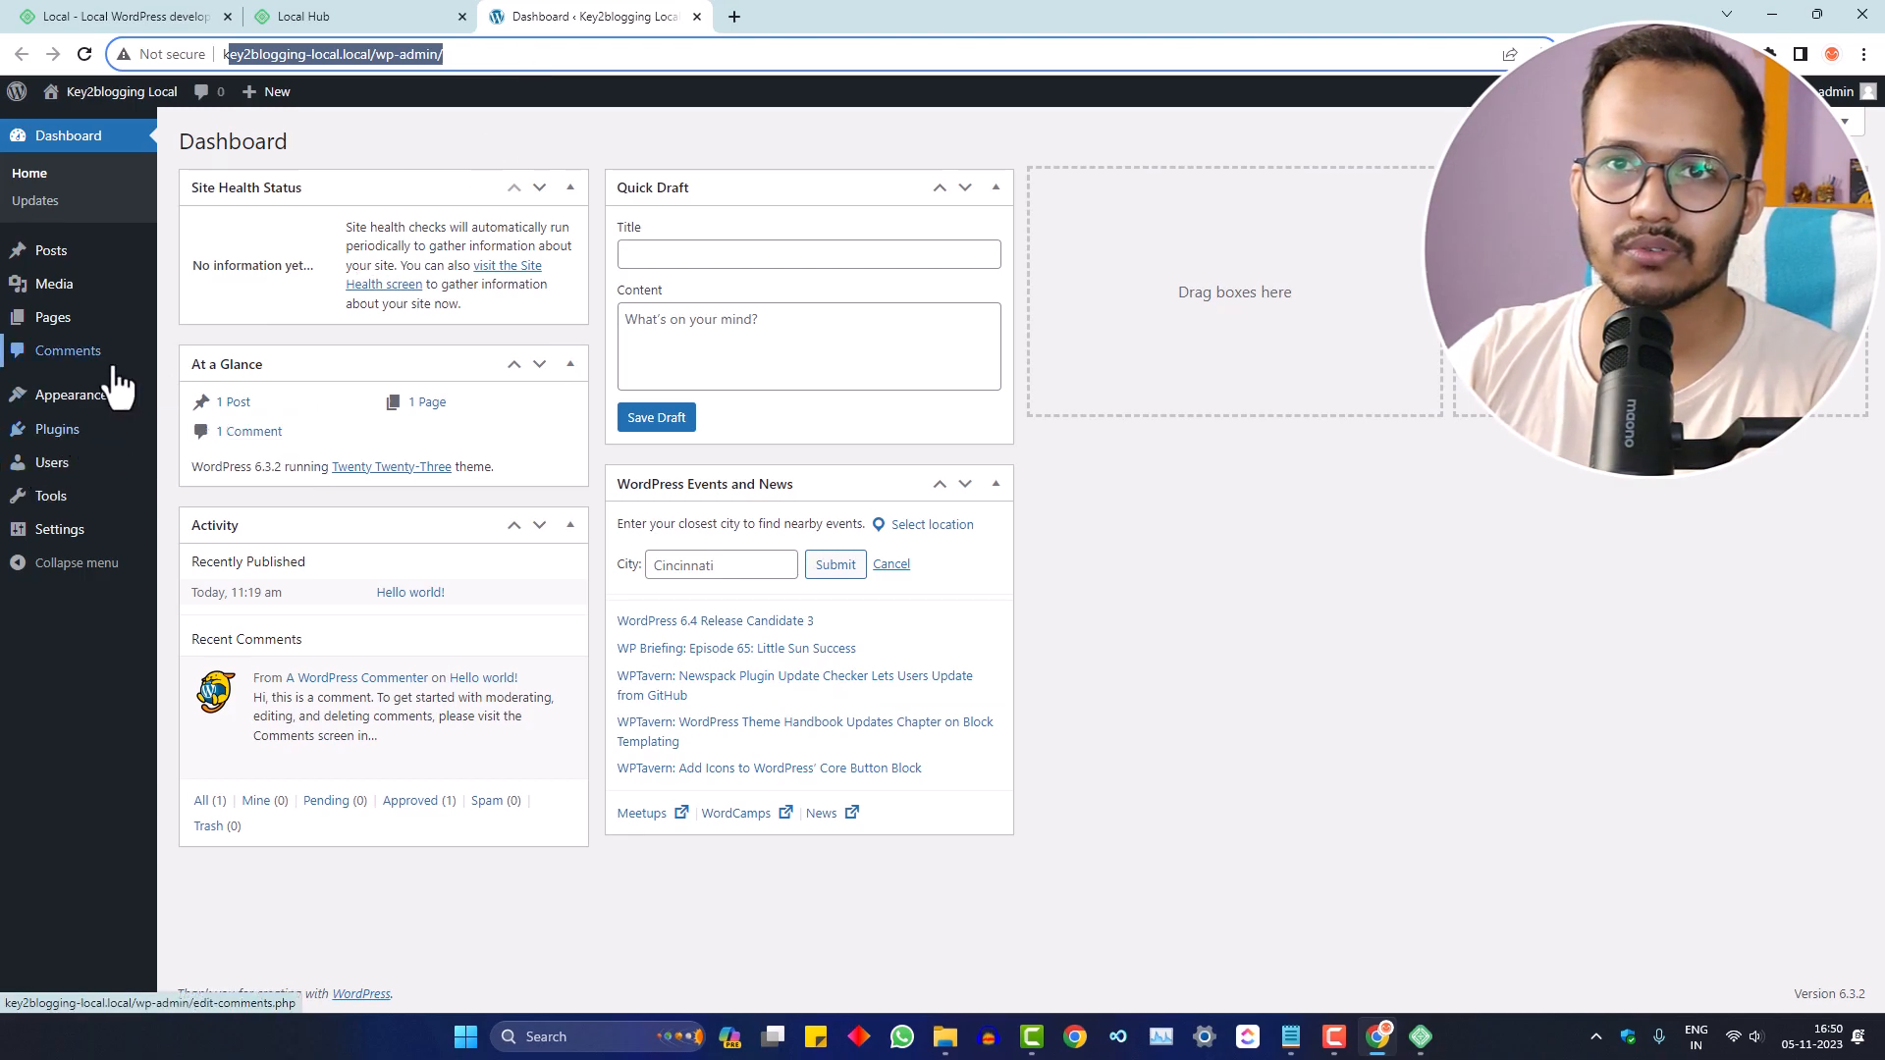
{"action": "mouse_move", "coordinate": [118, 391]}
{"action": "left_click", "coordinate": [187, 393]}
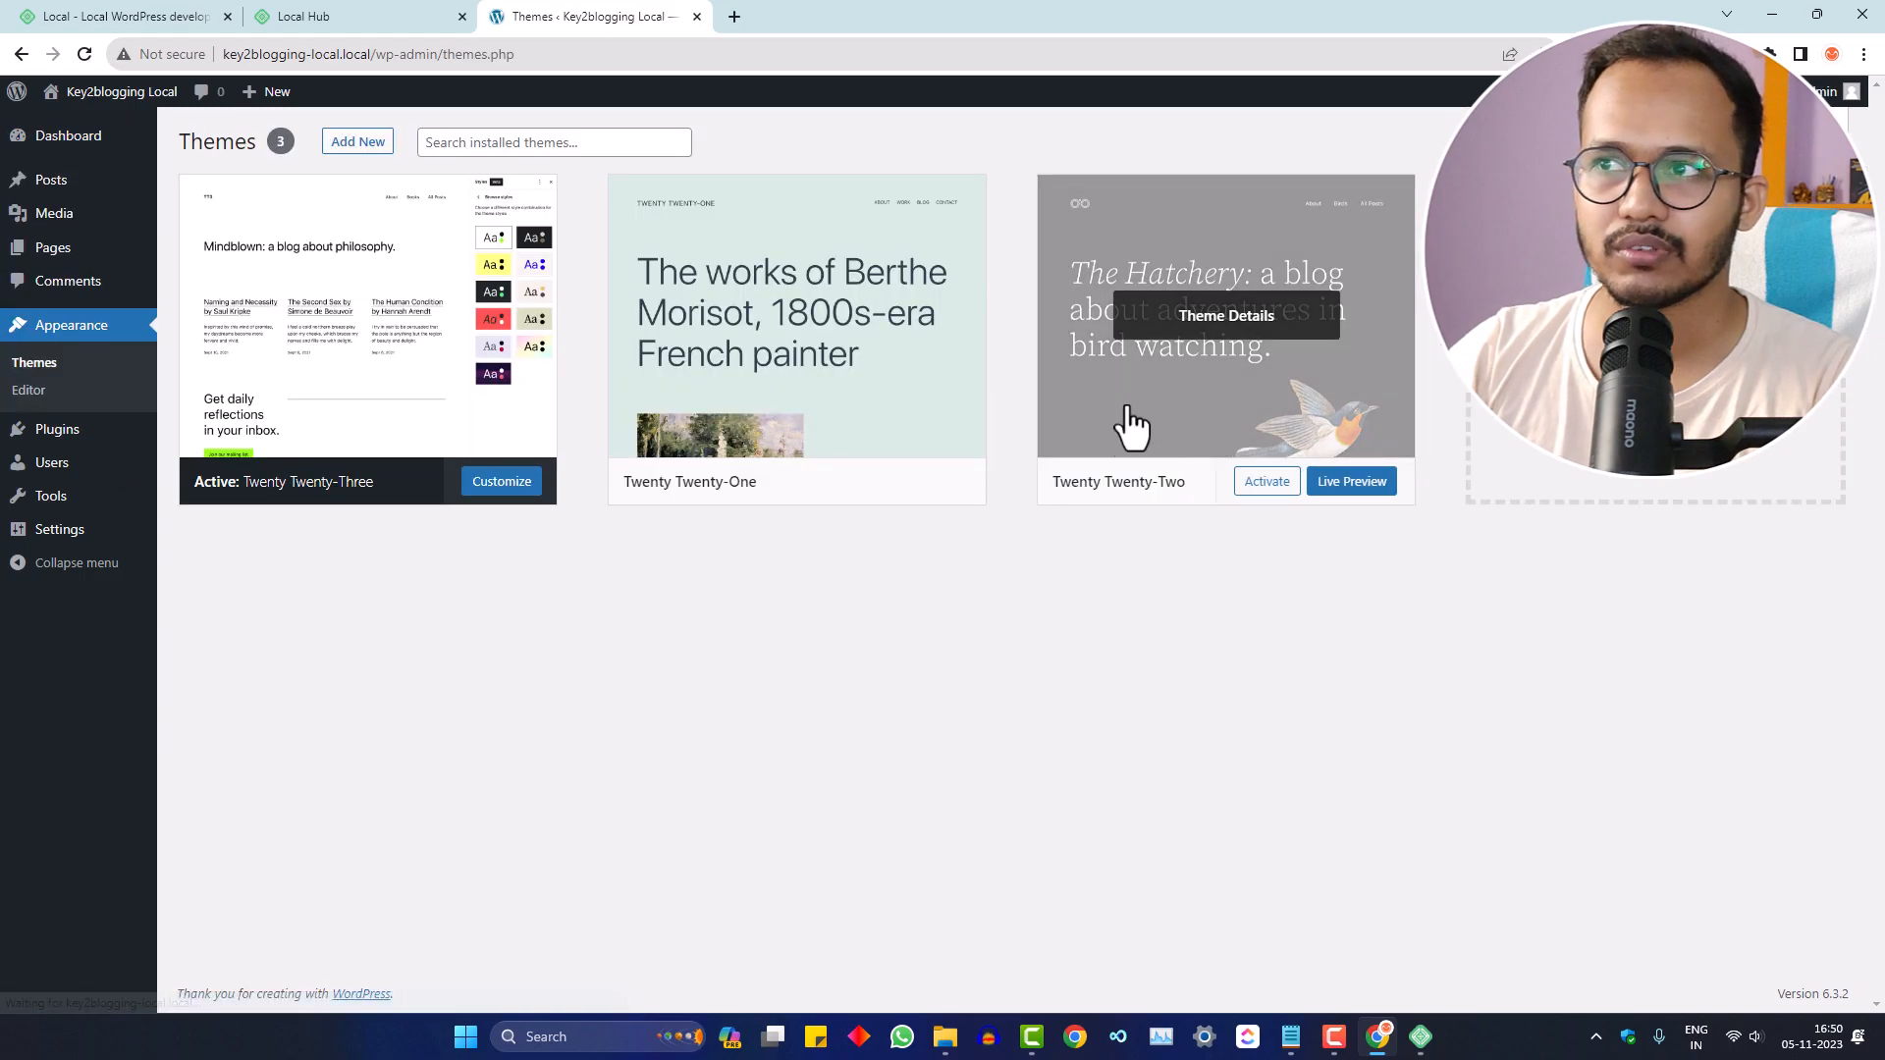
{"action": "left_click", "coordinate": [345, 141]}
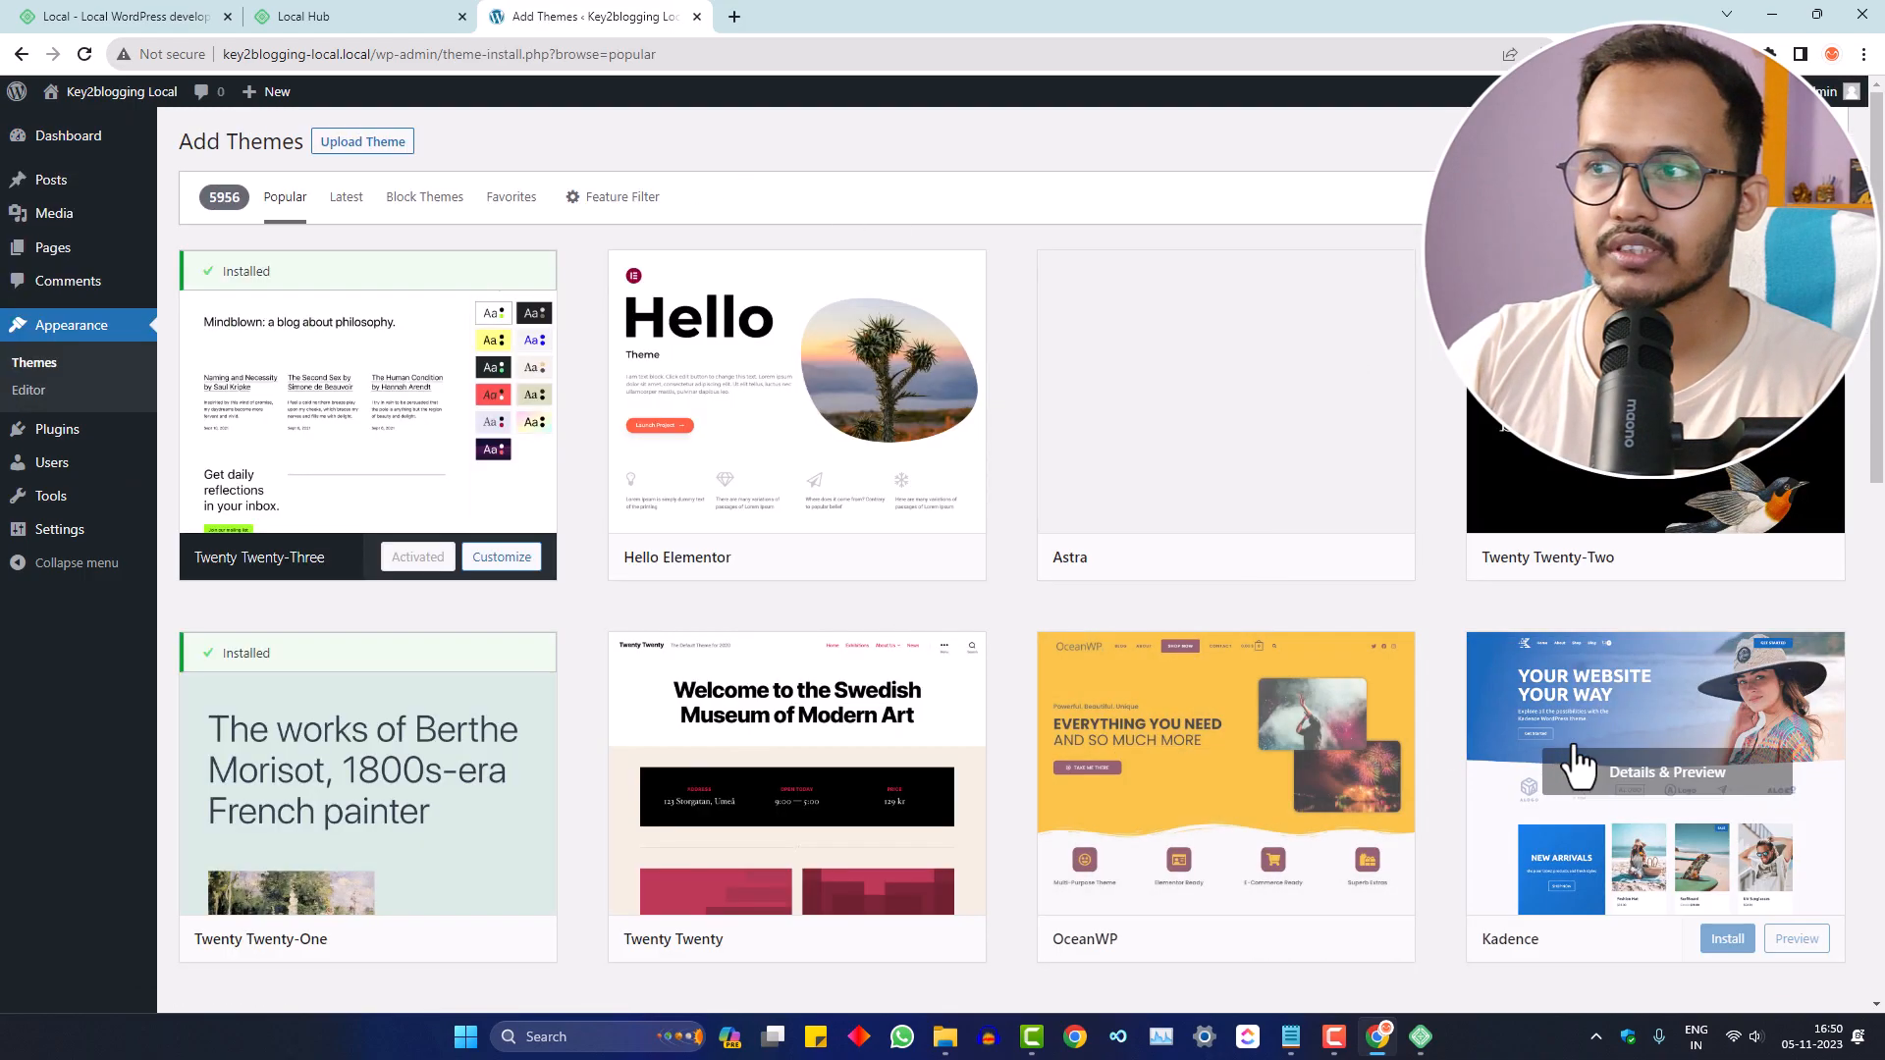
{"action": "scroll", "coordinate": [1610, 756], "scroll_direction": "down", "scroll_amount": 3}
{"action": "left_click", "coordinate": [1703, 646]}
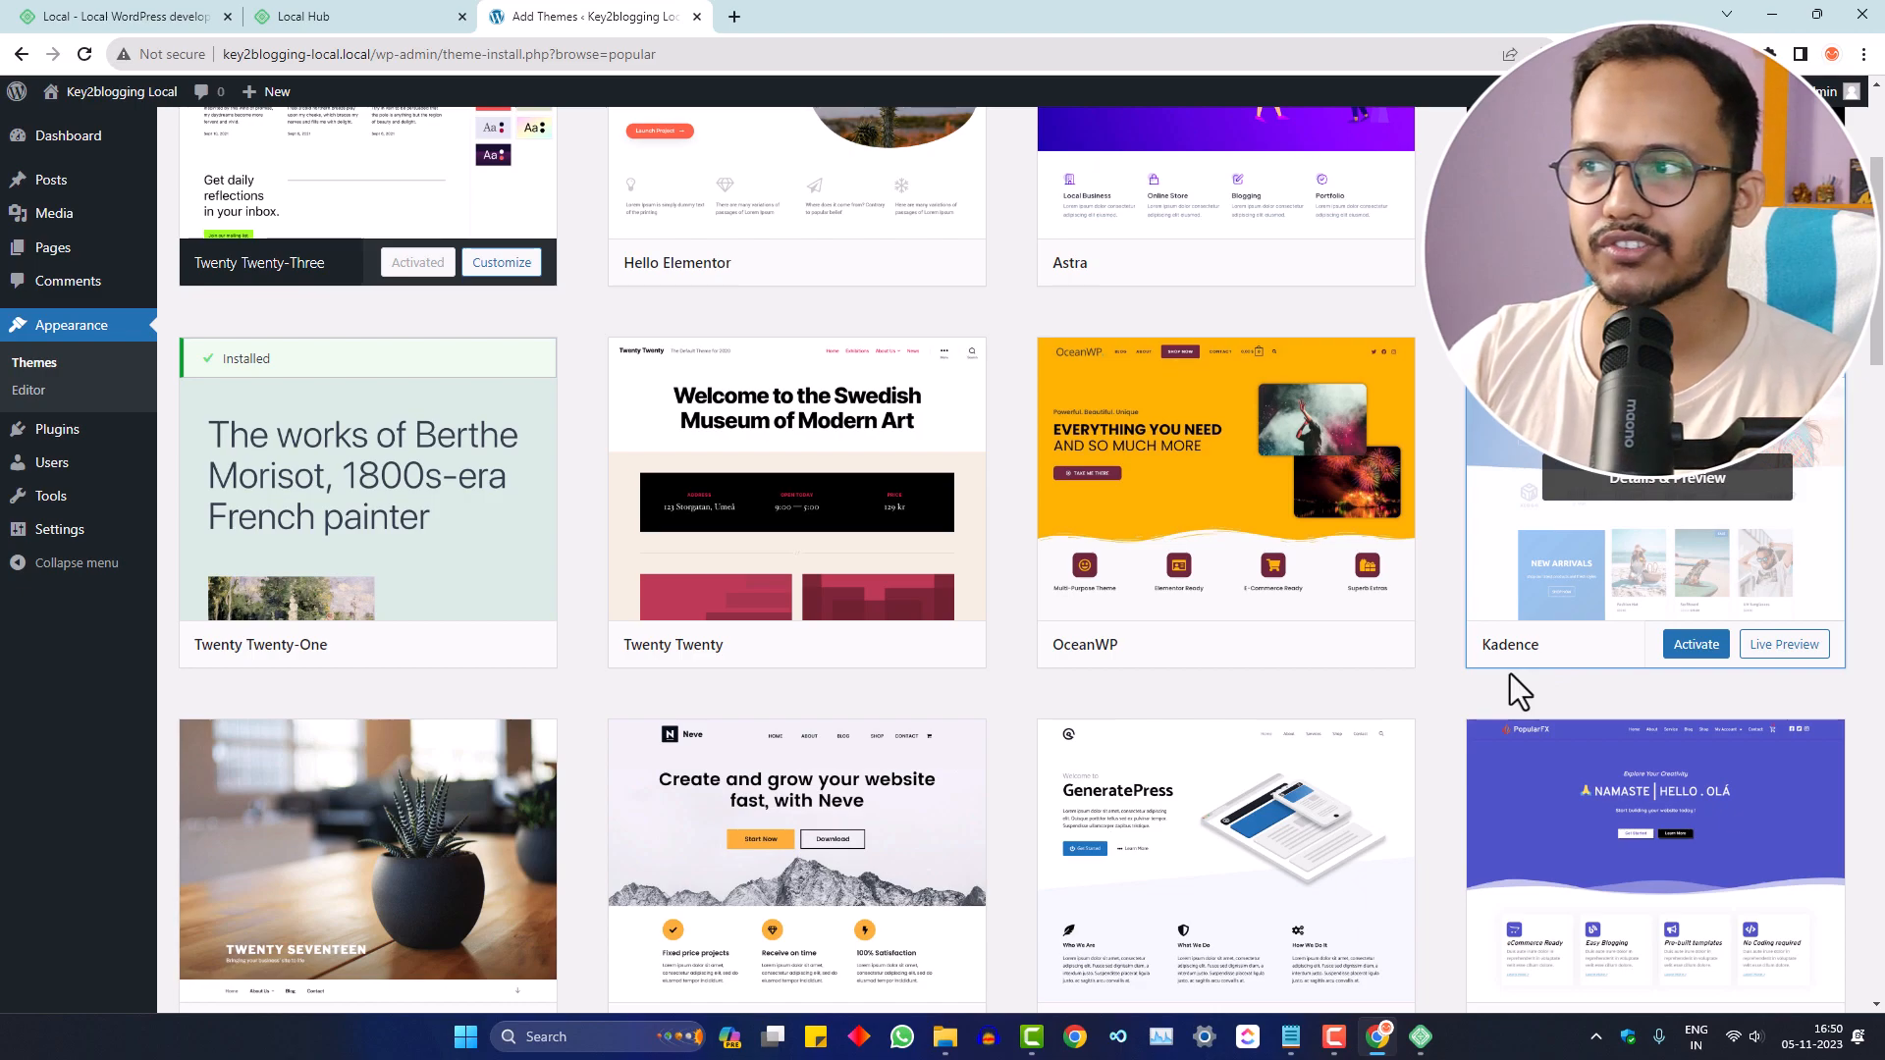
{"action": "left_click", "coordinate": [1690, 648]}
{"action": "left_click", "coordinate": [1691, 650]}
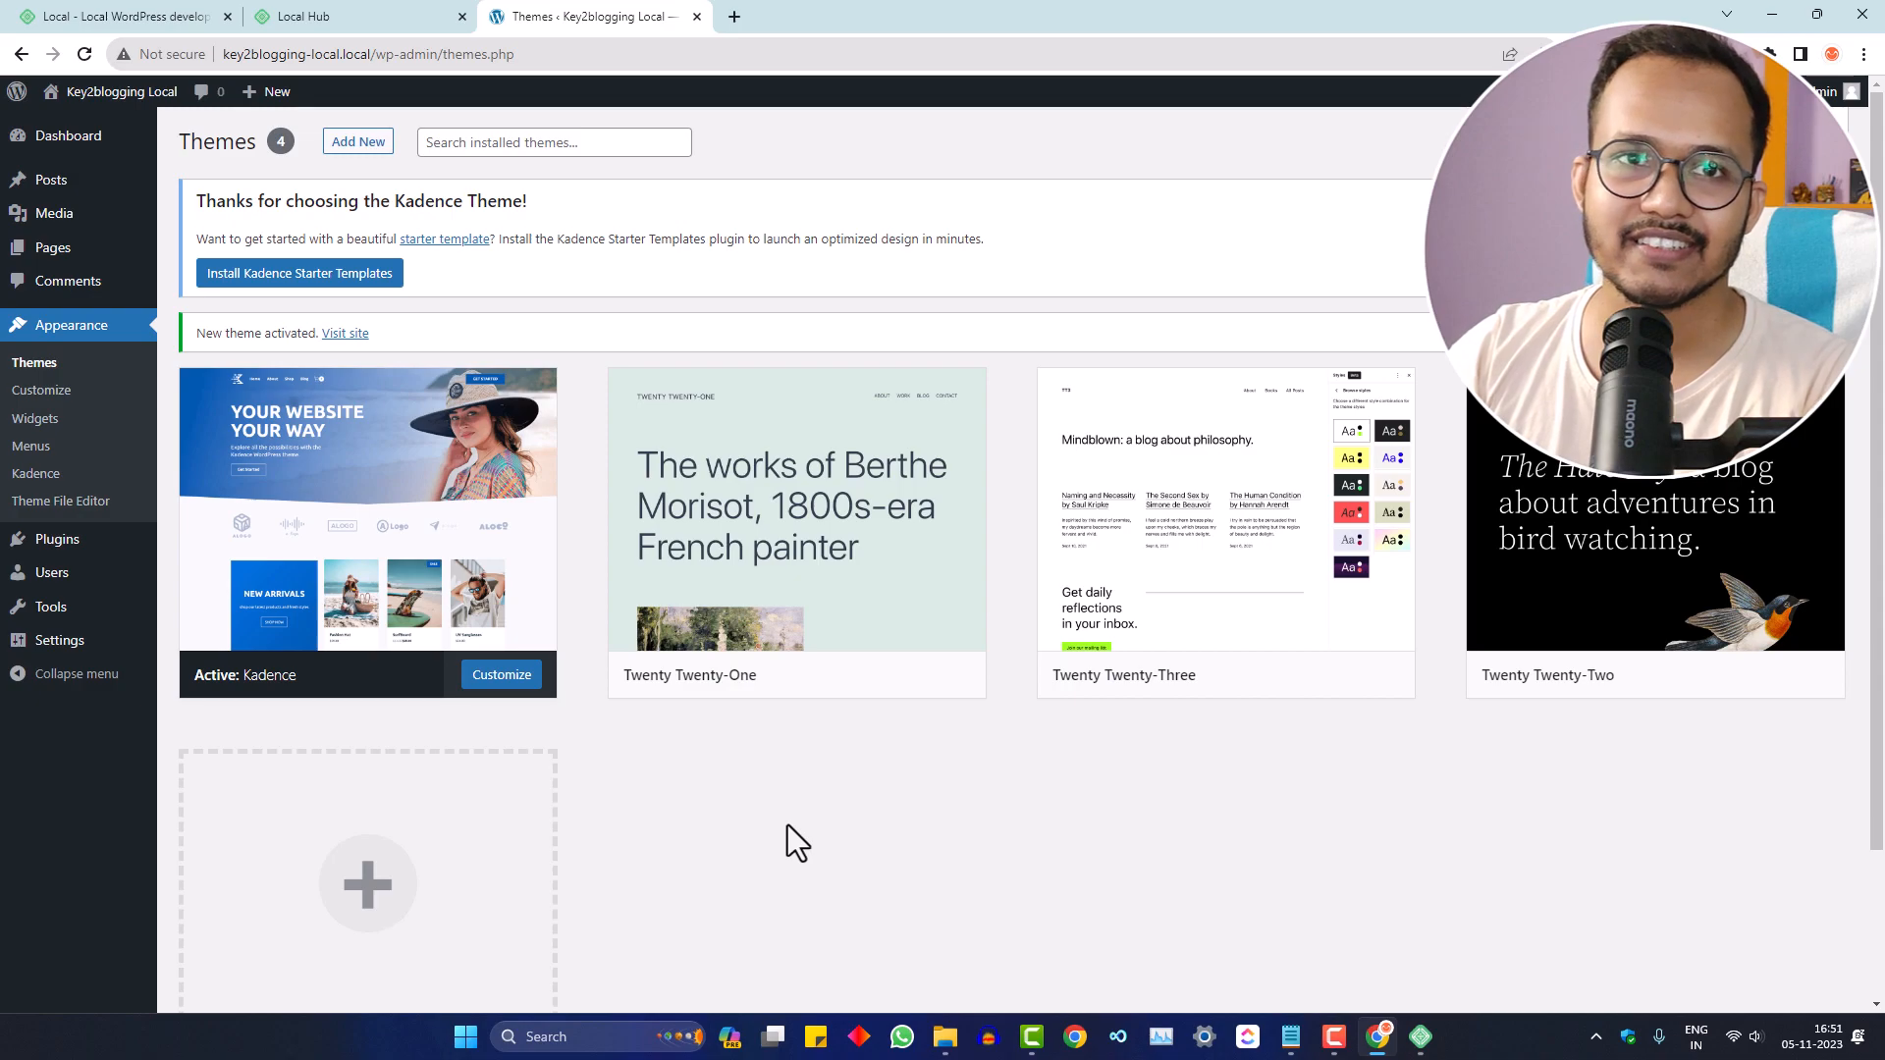
- Install the Kadence Starter Templates plugin and choose the Painting Service template
{"action": "left_click", "coordinate": [290, 280]}
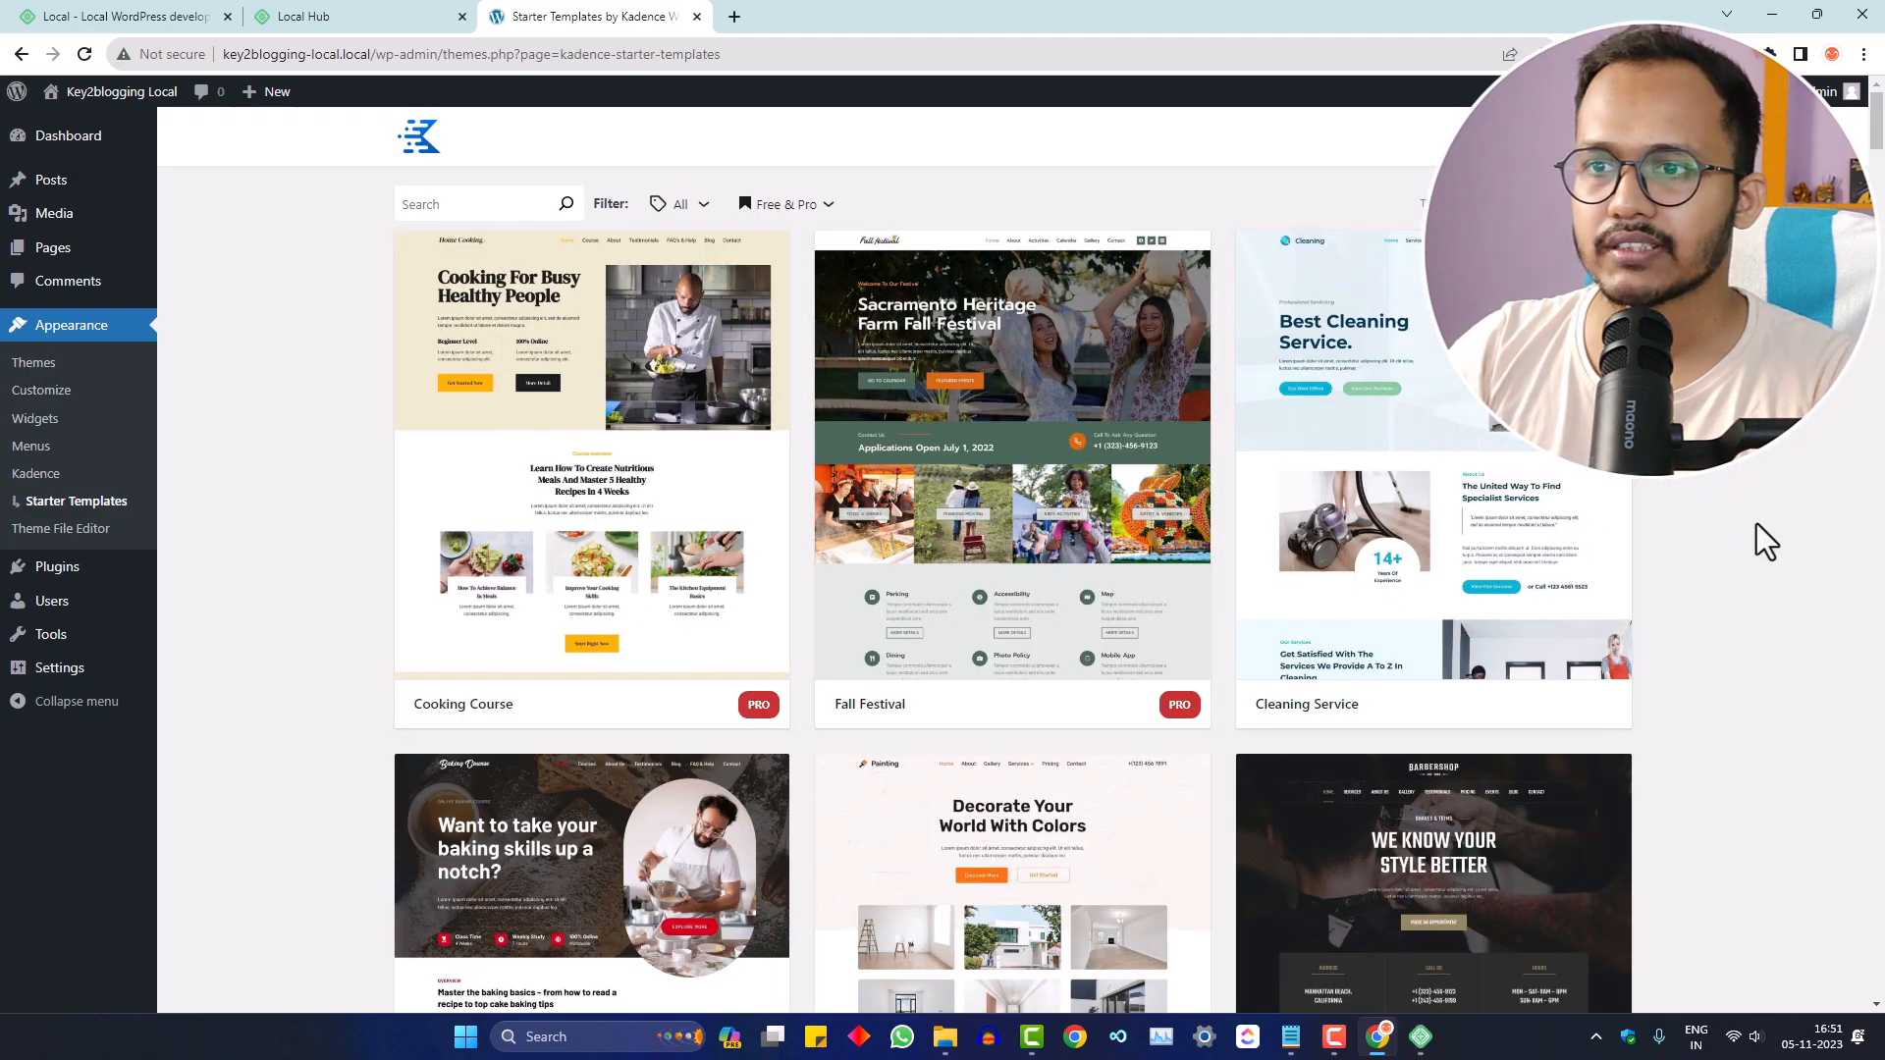
{"action": "scroll", "coordinate": [1738, 550], "scroll_direction": "down", "scroll_amount": 3}
{"action": "scroll", "coordinate": [1727, 559], "scroll_direction": "down", "scroll_amount": 3}
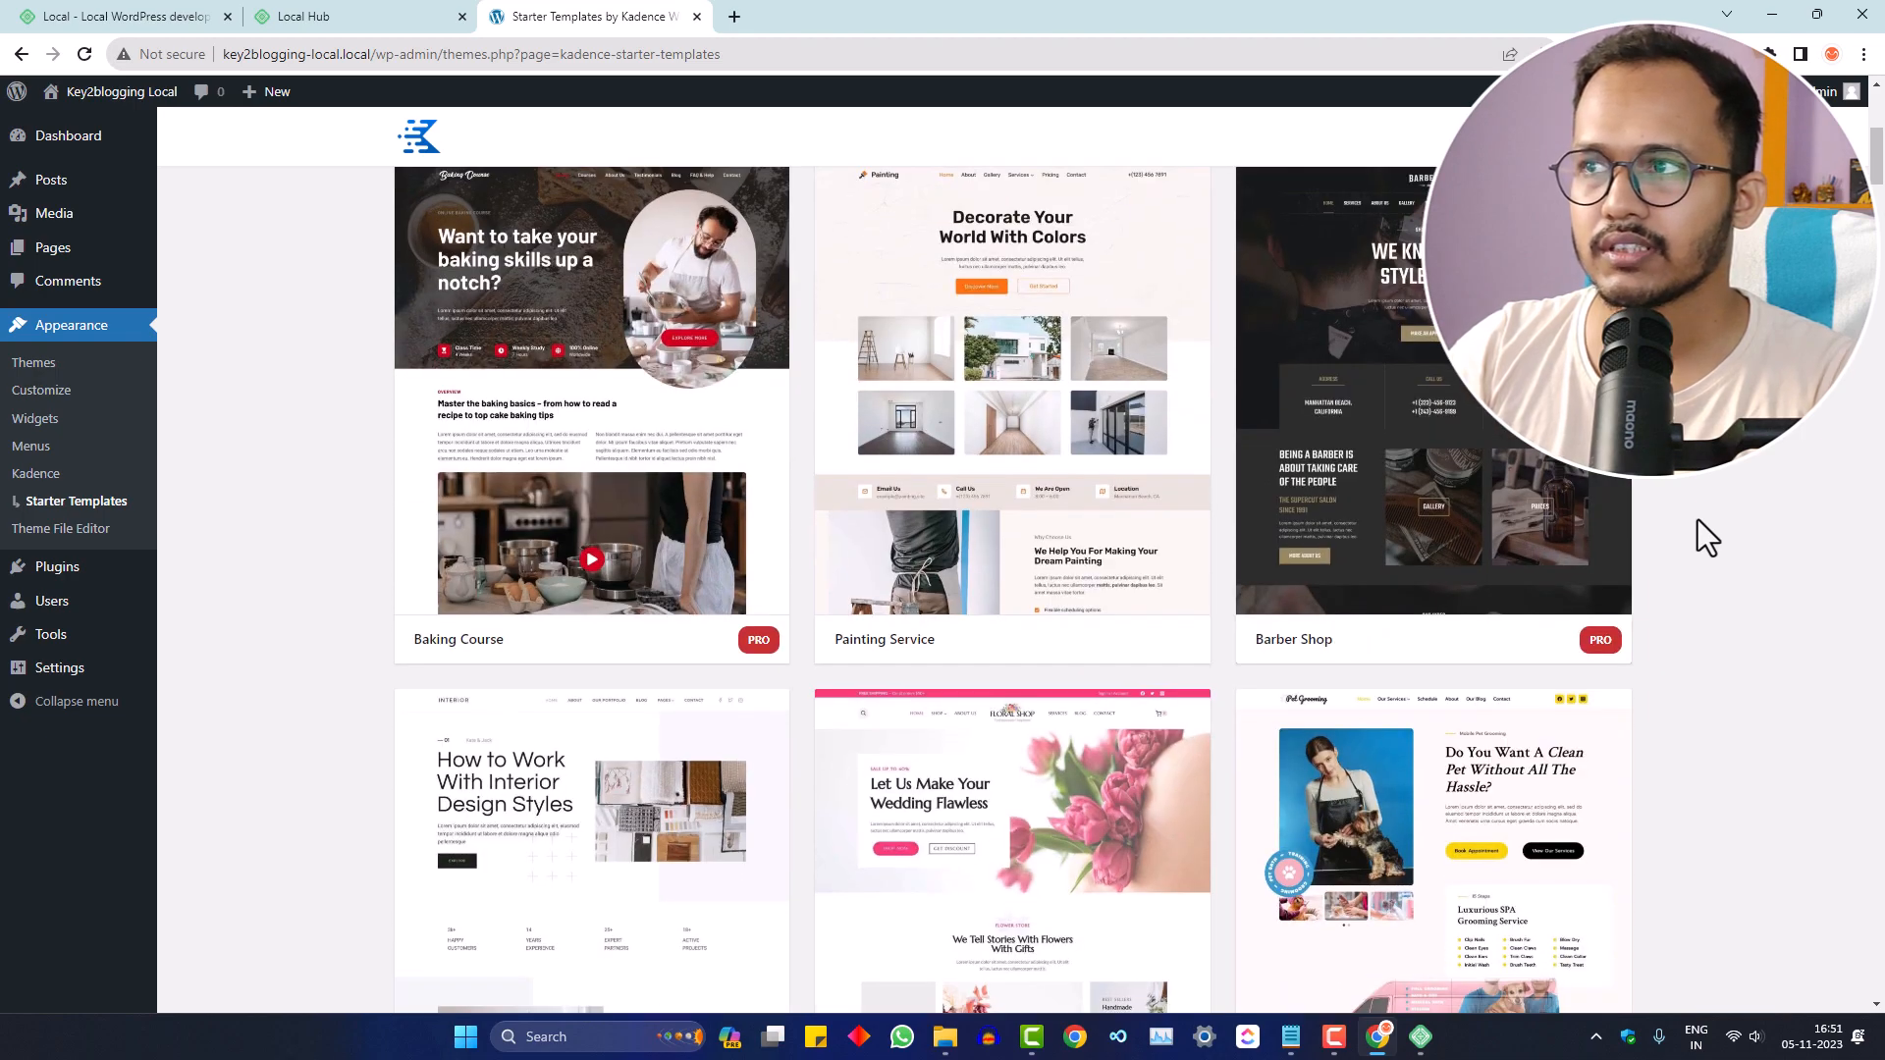
{"action": "left_click", "coordinate": [983, 469]}
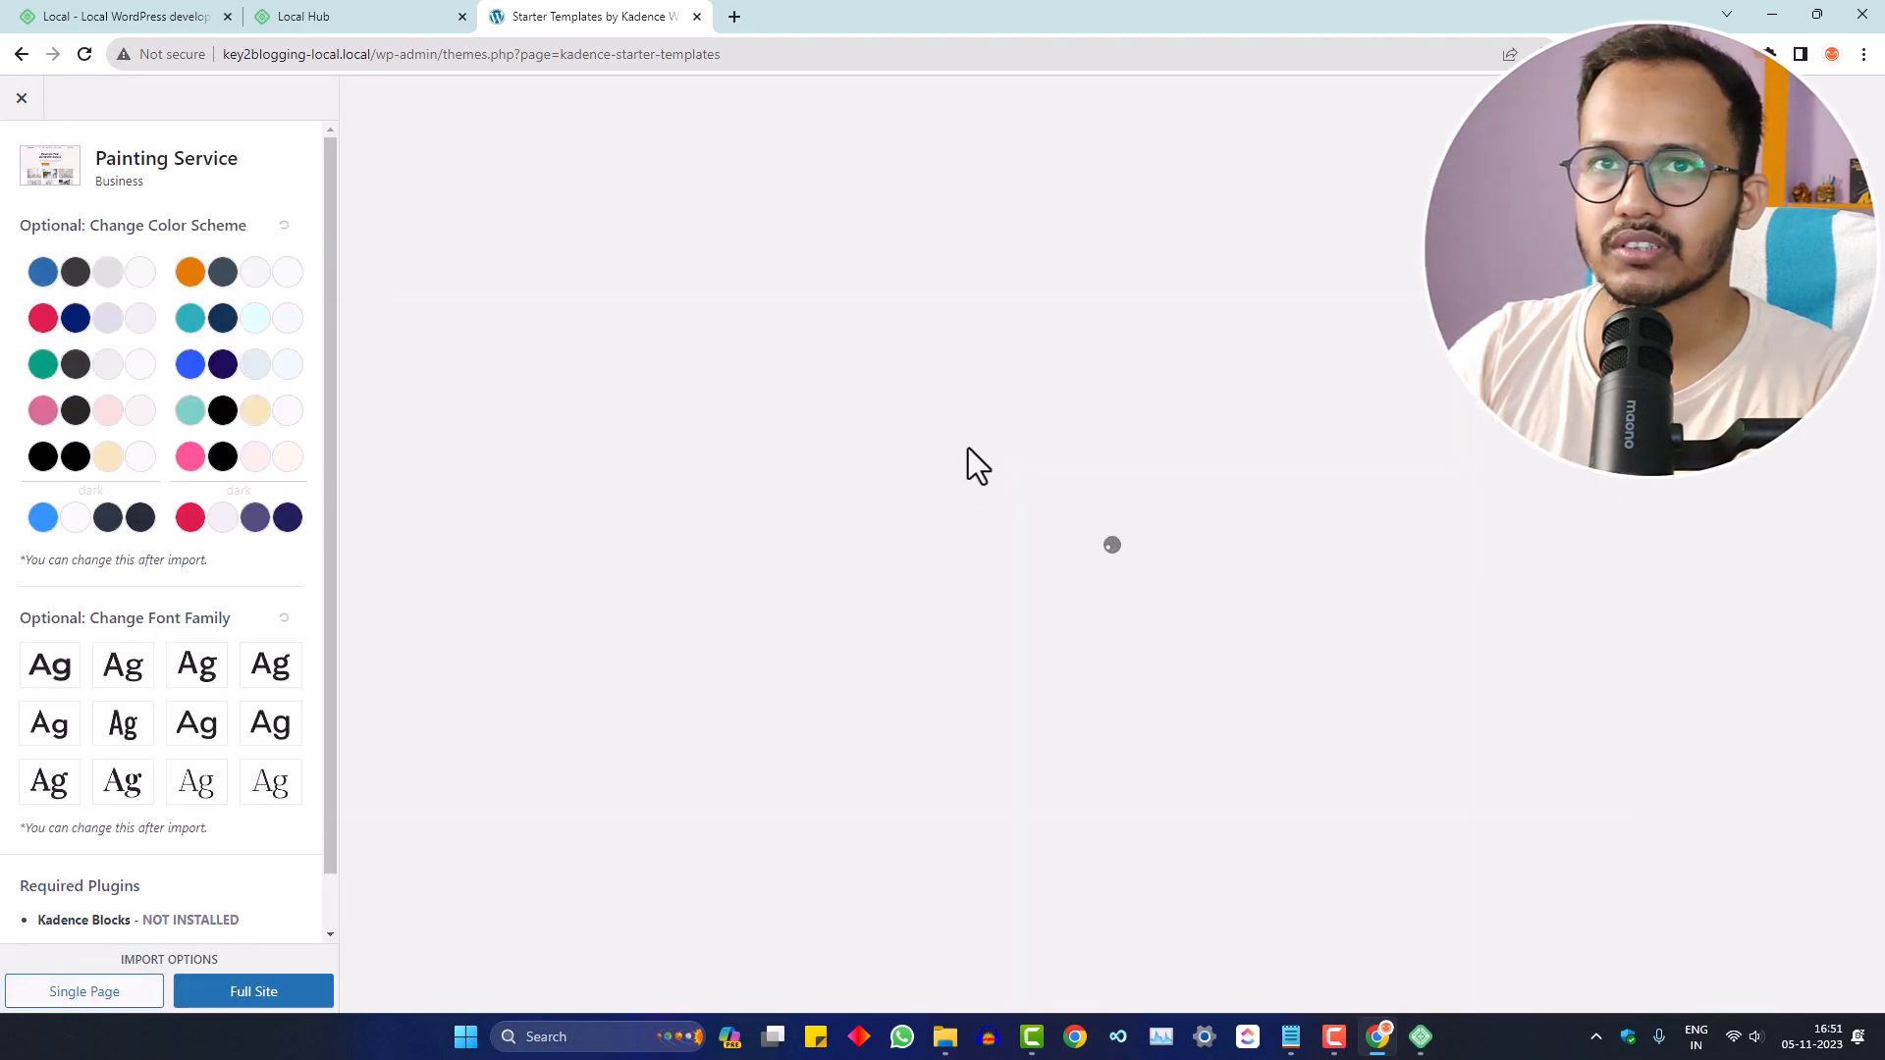
- Import Painting Service as a Full Site, skipping the subscription, and view the finished site
{"action": "scroll", "coordinate": [209, 807], "scroll_direction": "down", "scroll_amount": 1}
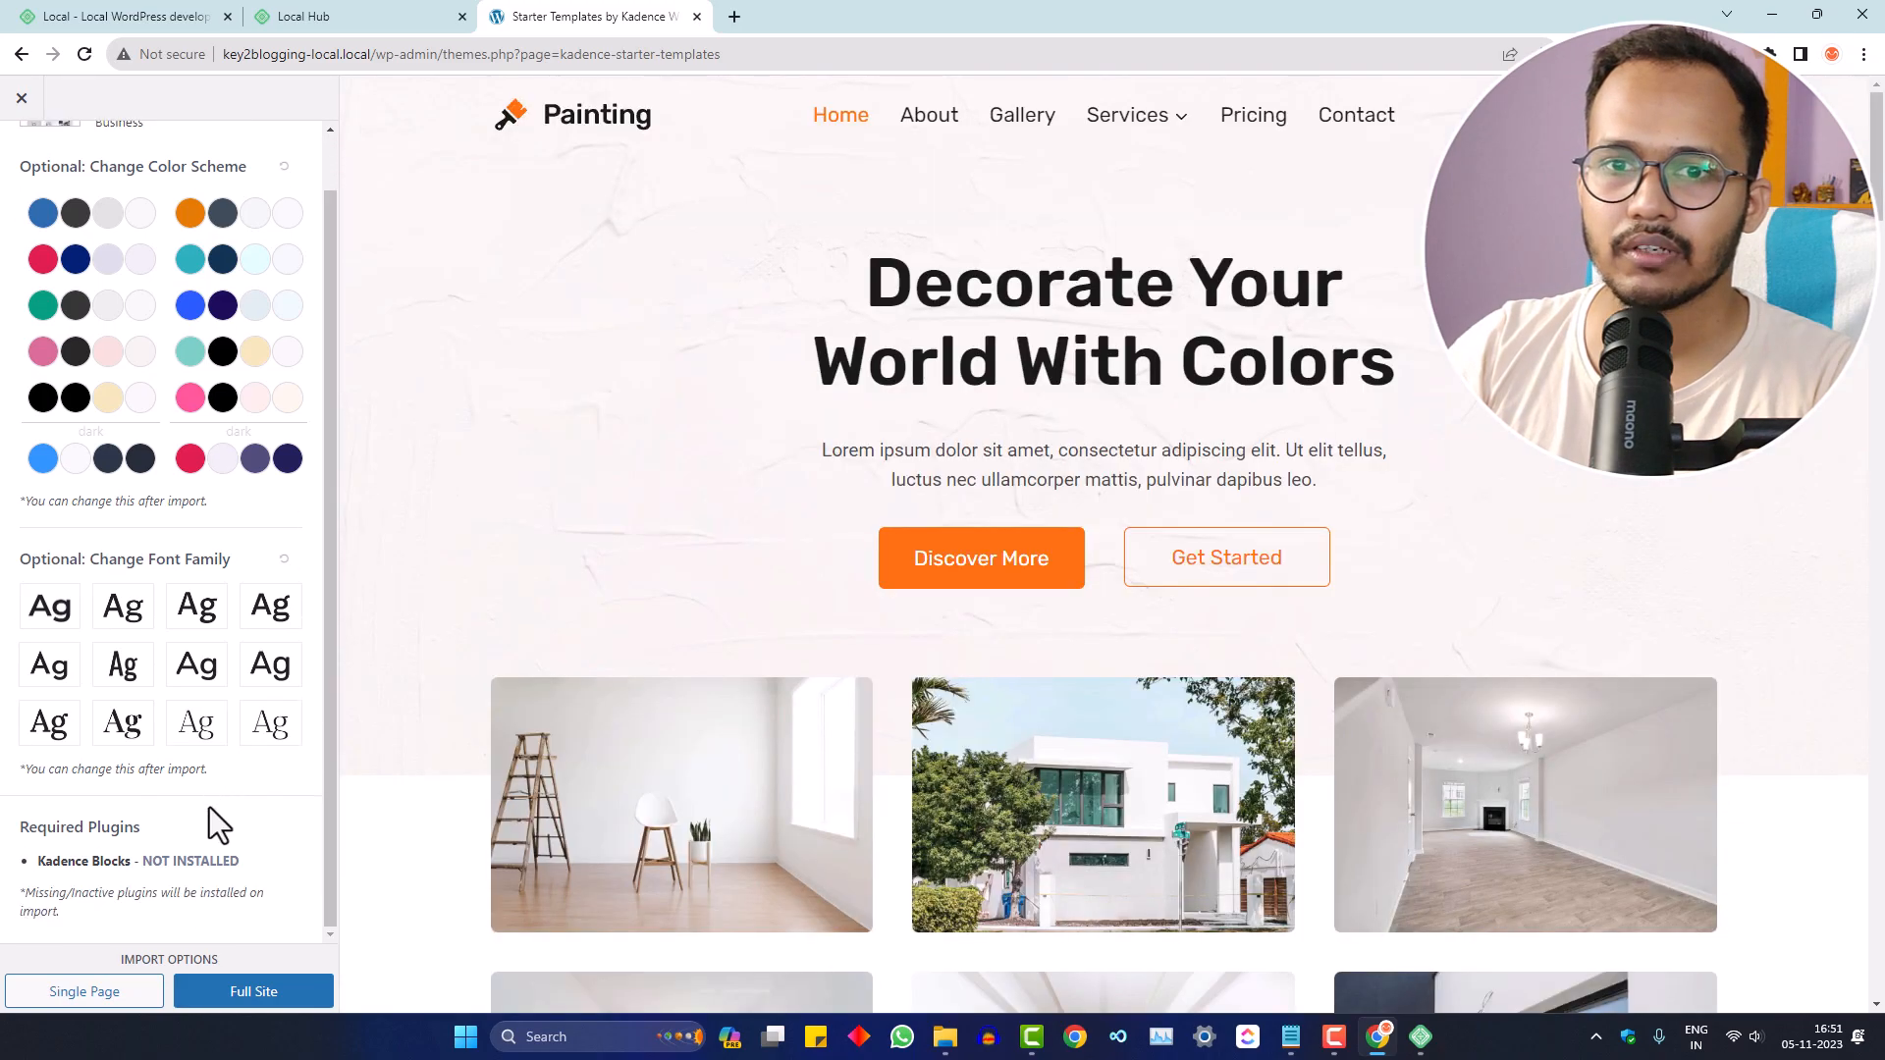
{"action": "left_click", "coordinate": [240, 991]}
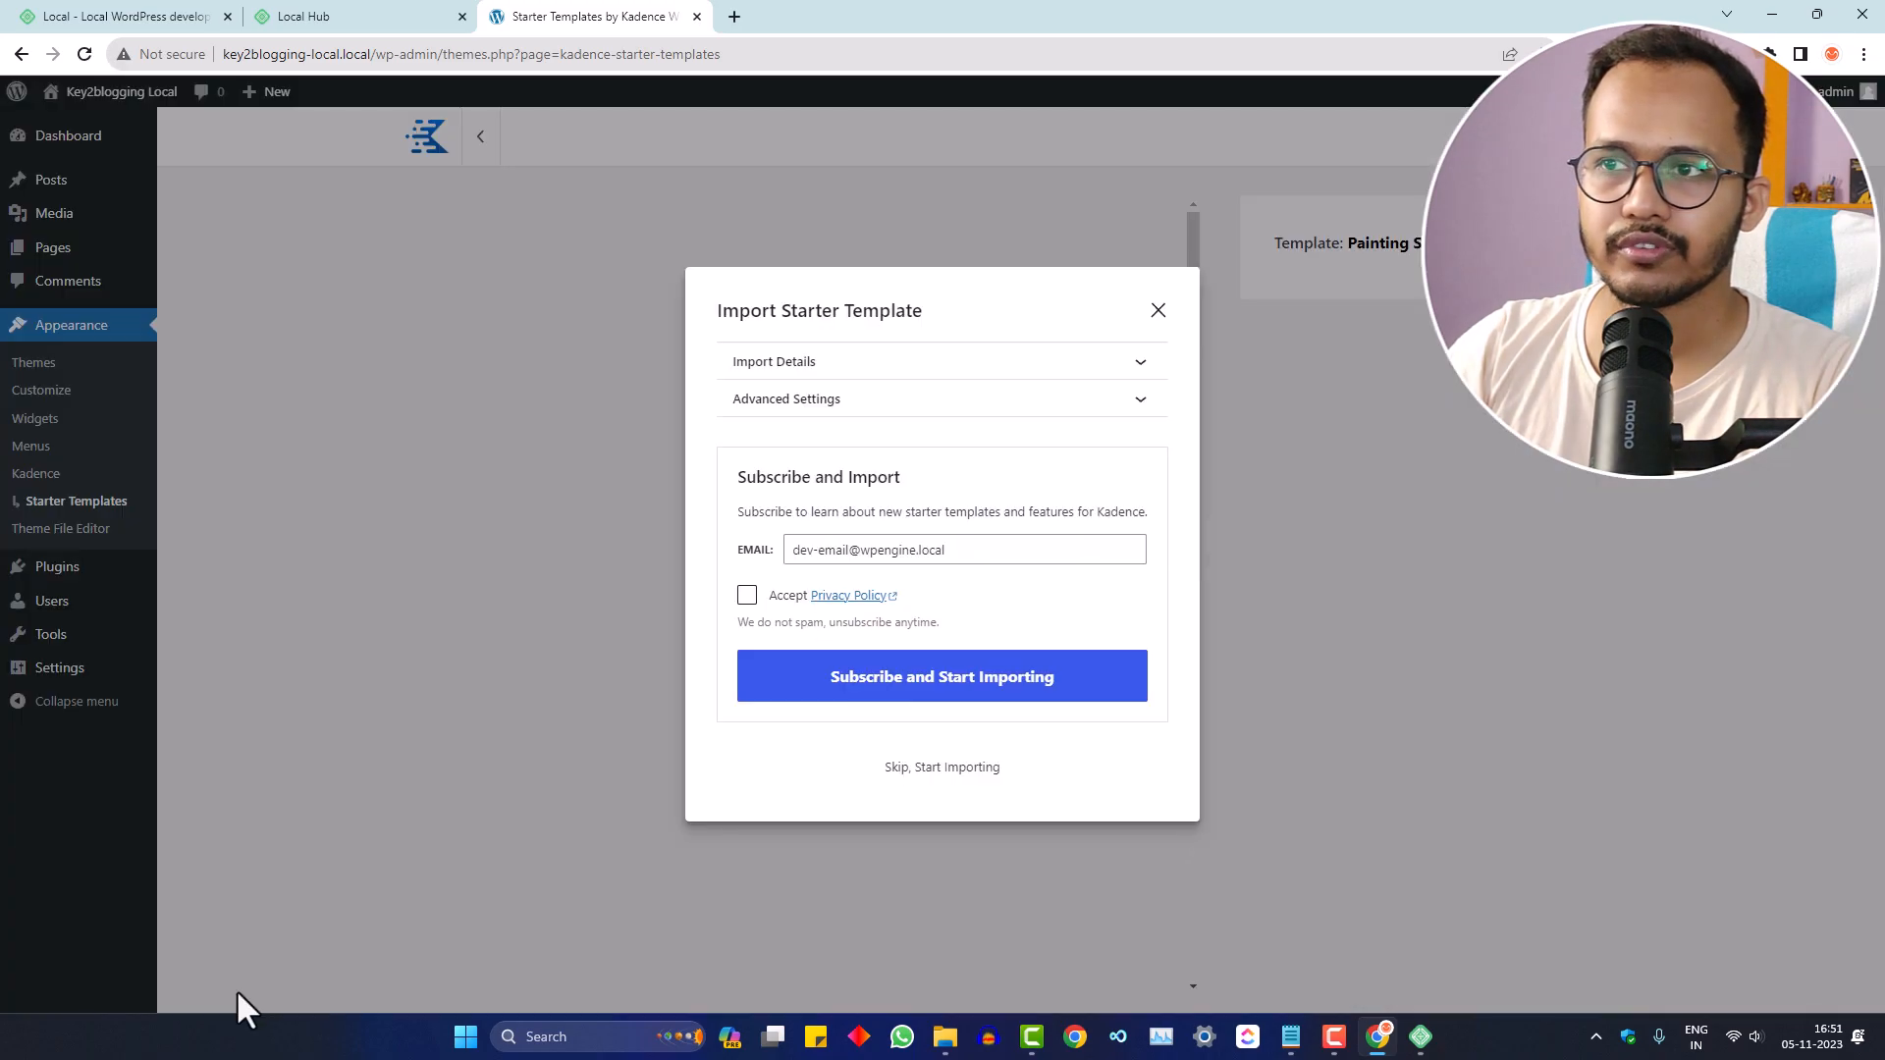
{"action": "left_click", "coordinate": [943, 769]}
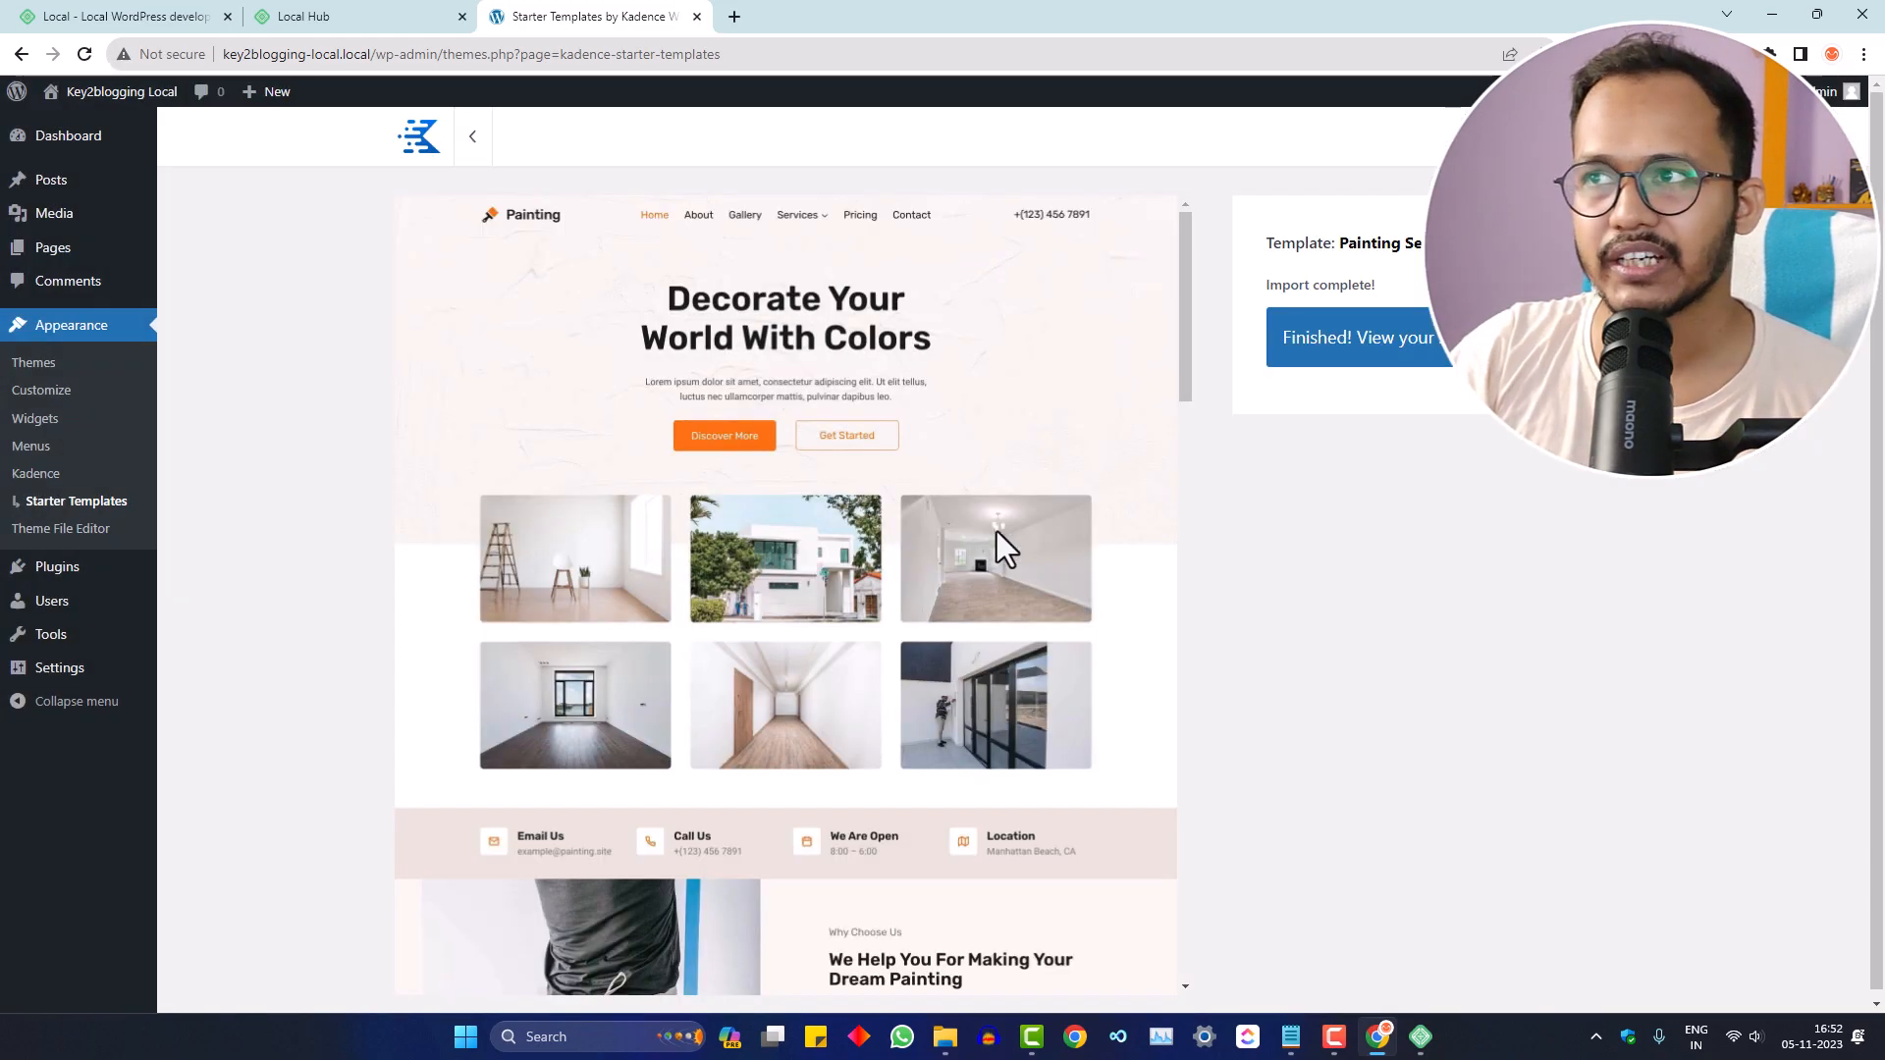
{"action": "left_click", "coordinate": [1396, 347]}
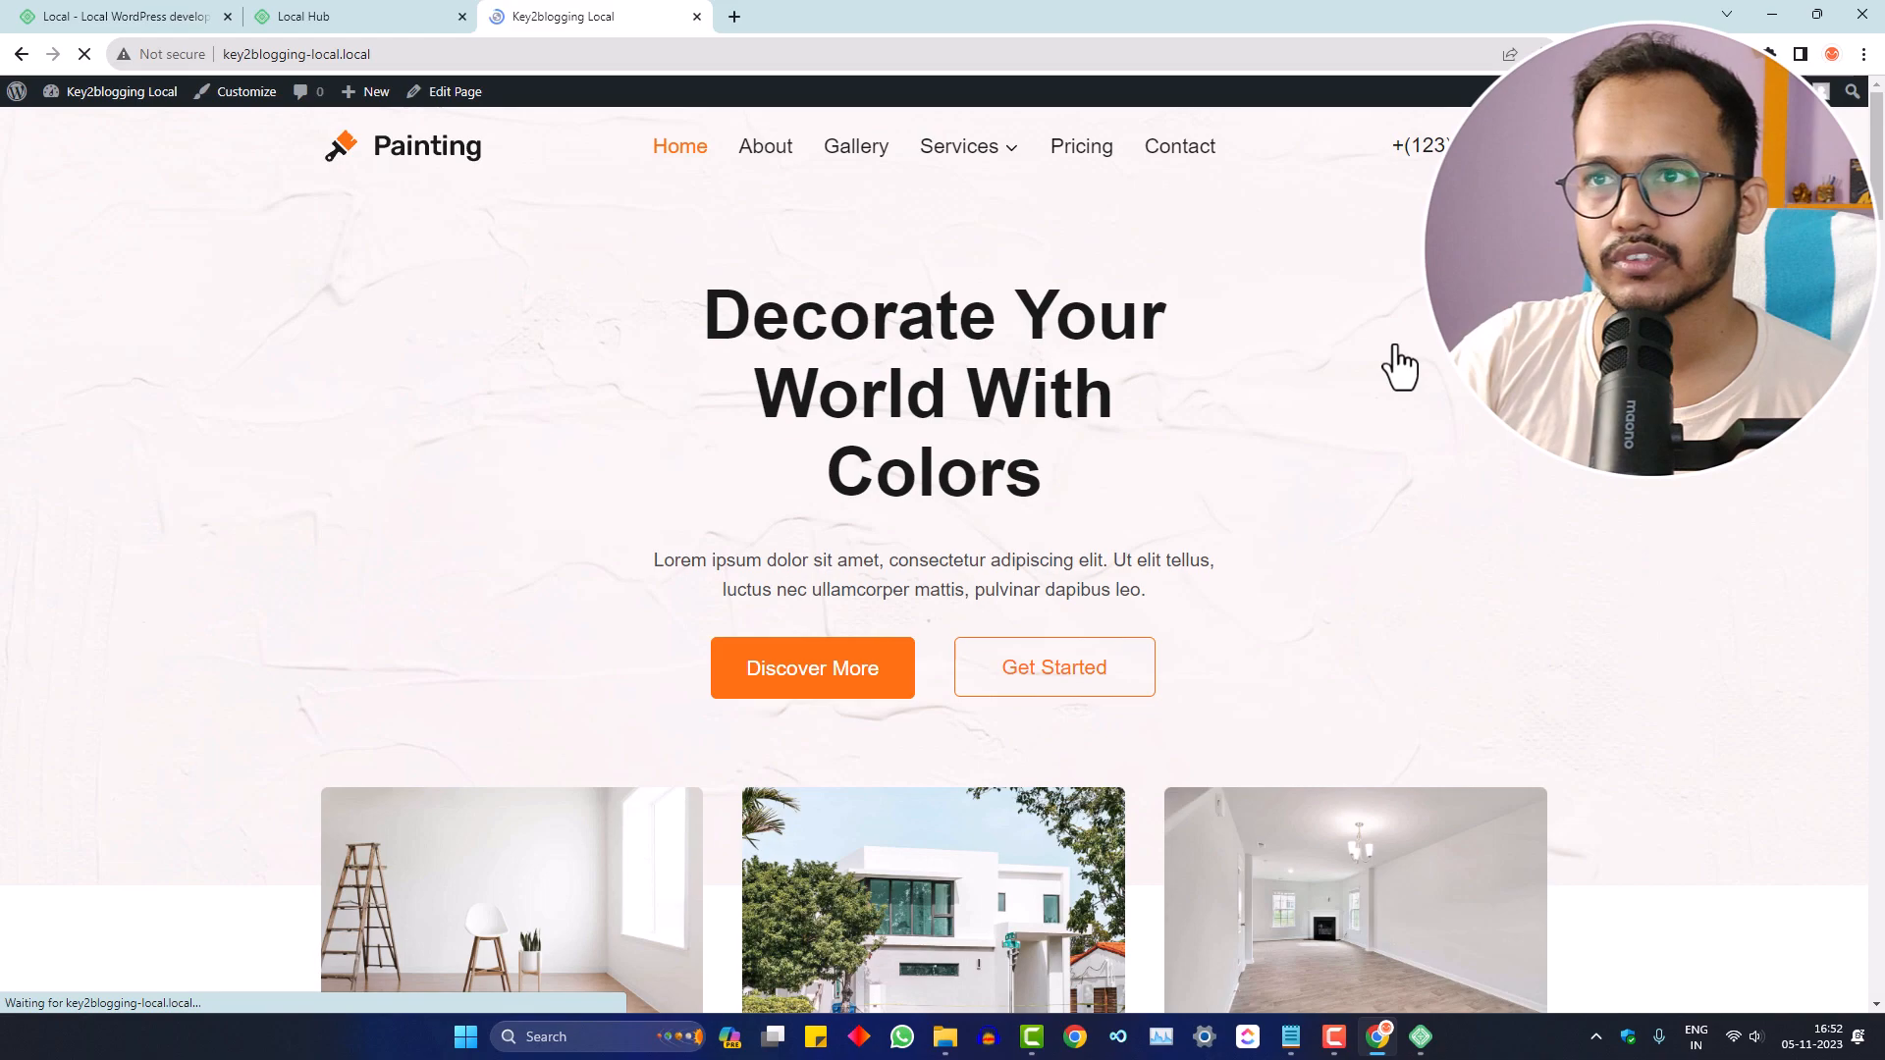
- Scroll through the imported Painting home page to review the design
{"action": "mouse_move", "coordinate": [1877, 153]}
{"action": "left_mouse_down"}
{"action": "mouse_move", "coordinate": [1850, 391]}
{"action": "mouse_move", "coordinate": [1864, 944]}
{"action": "mouse_move", "coordinate": [1882, 201]}
{"action": "left_mouse_up"}
{"action": "scroll", "coordinate": [1706, 551], "scroll_direction": "up", "scroll_amount": 3}
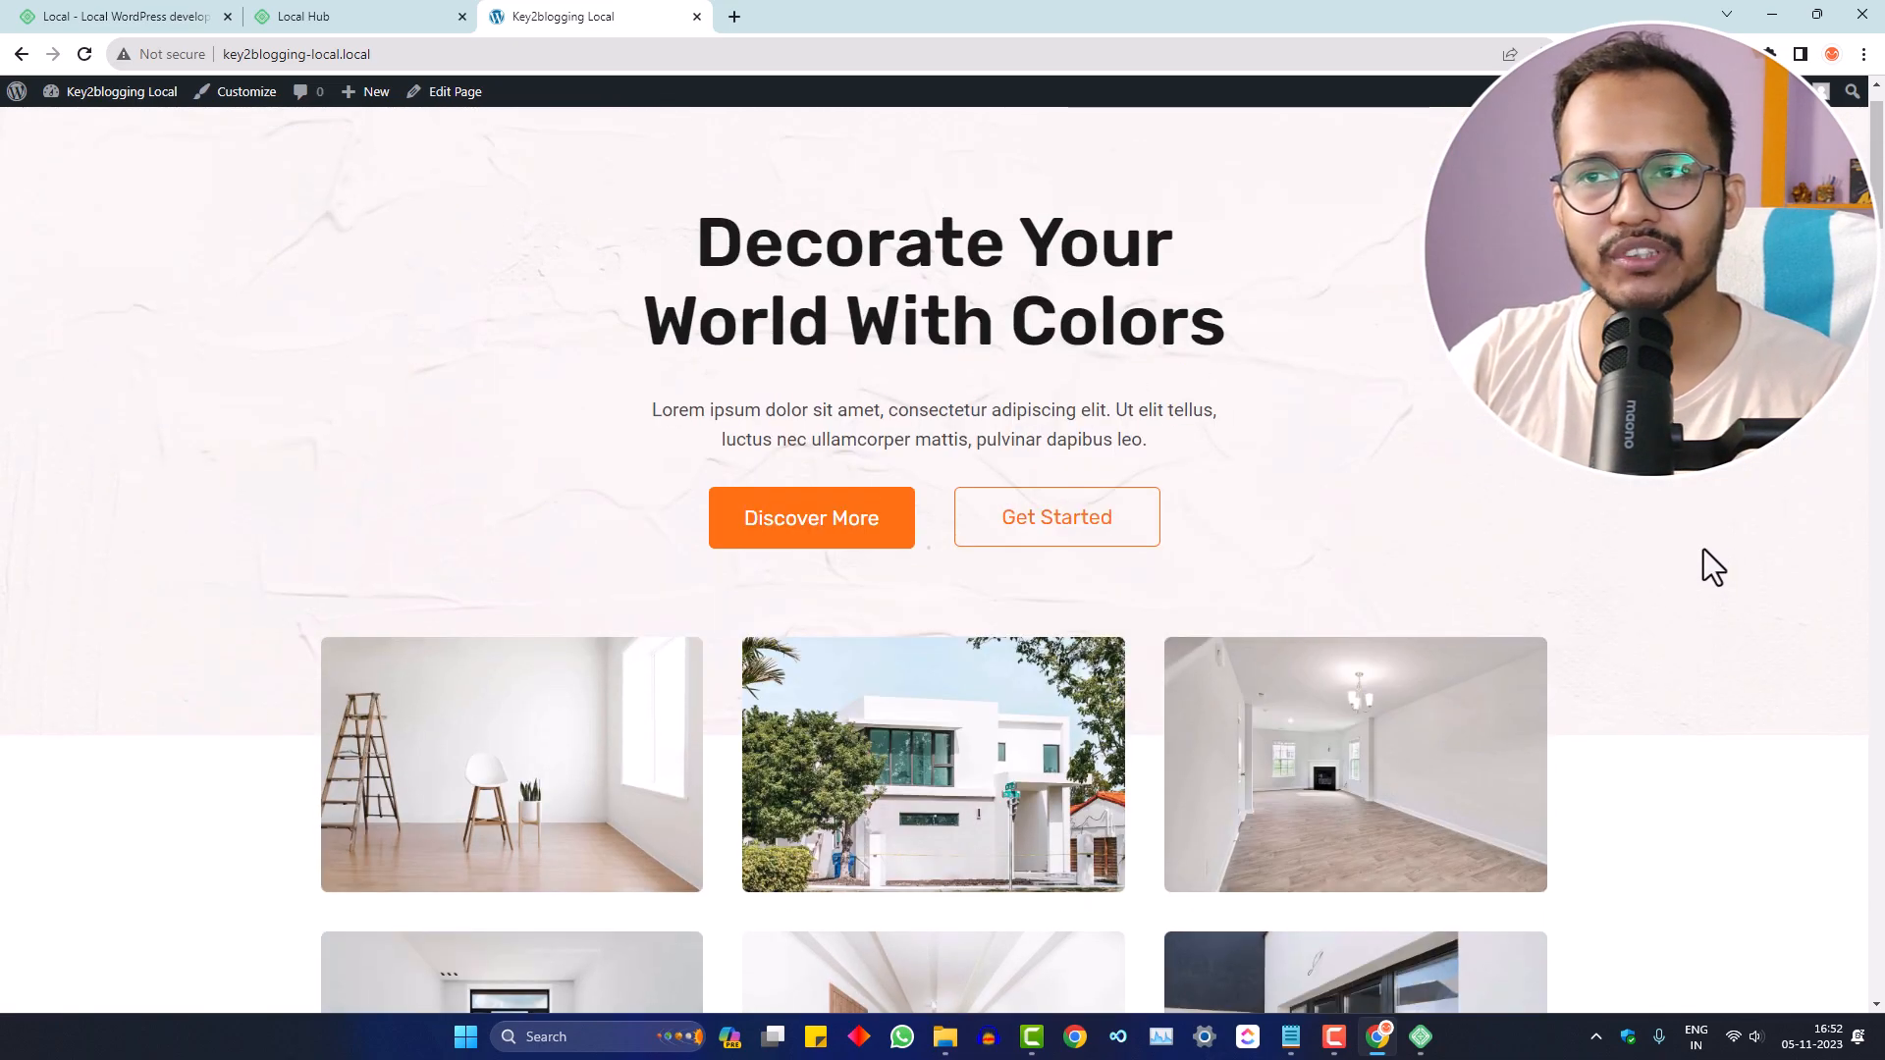
{"action": "scroll", "coordinate": [1714, 568], "scroll_direction": "up", "scroll_amount": 1}
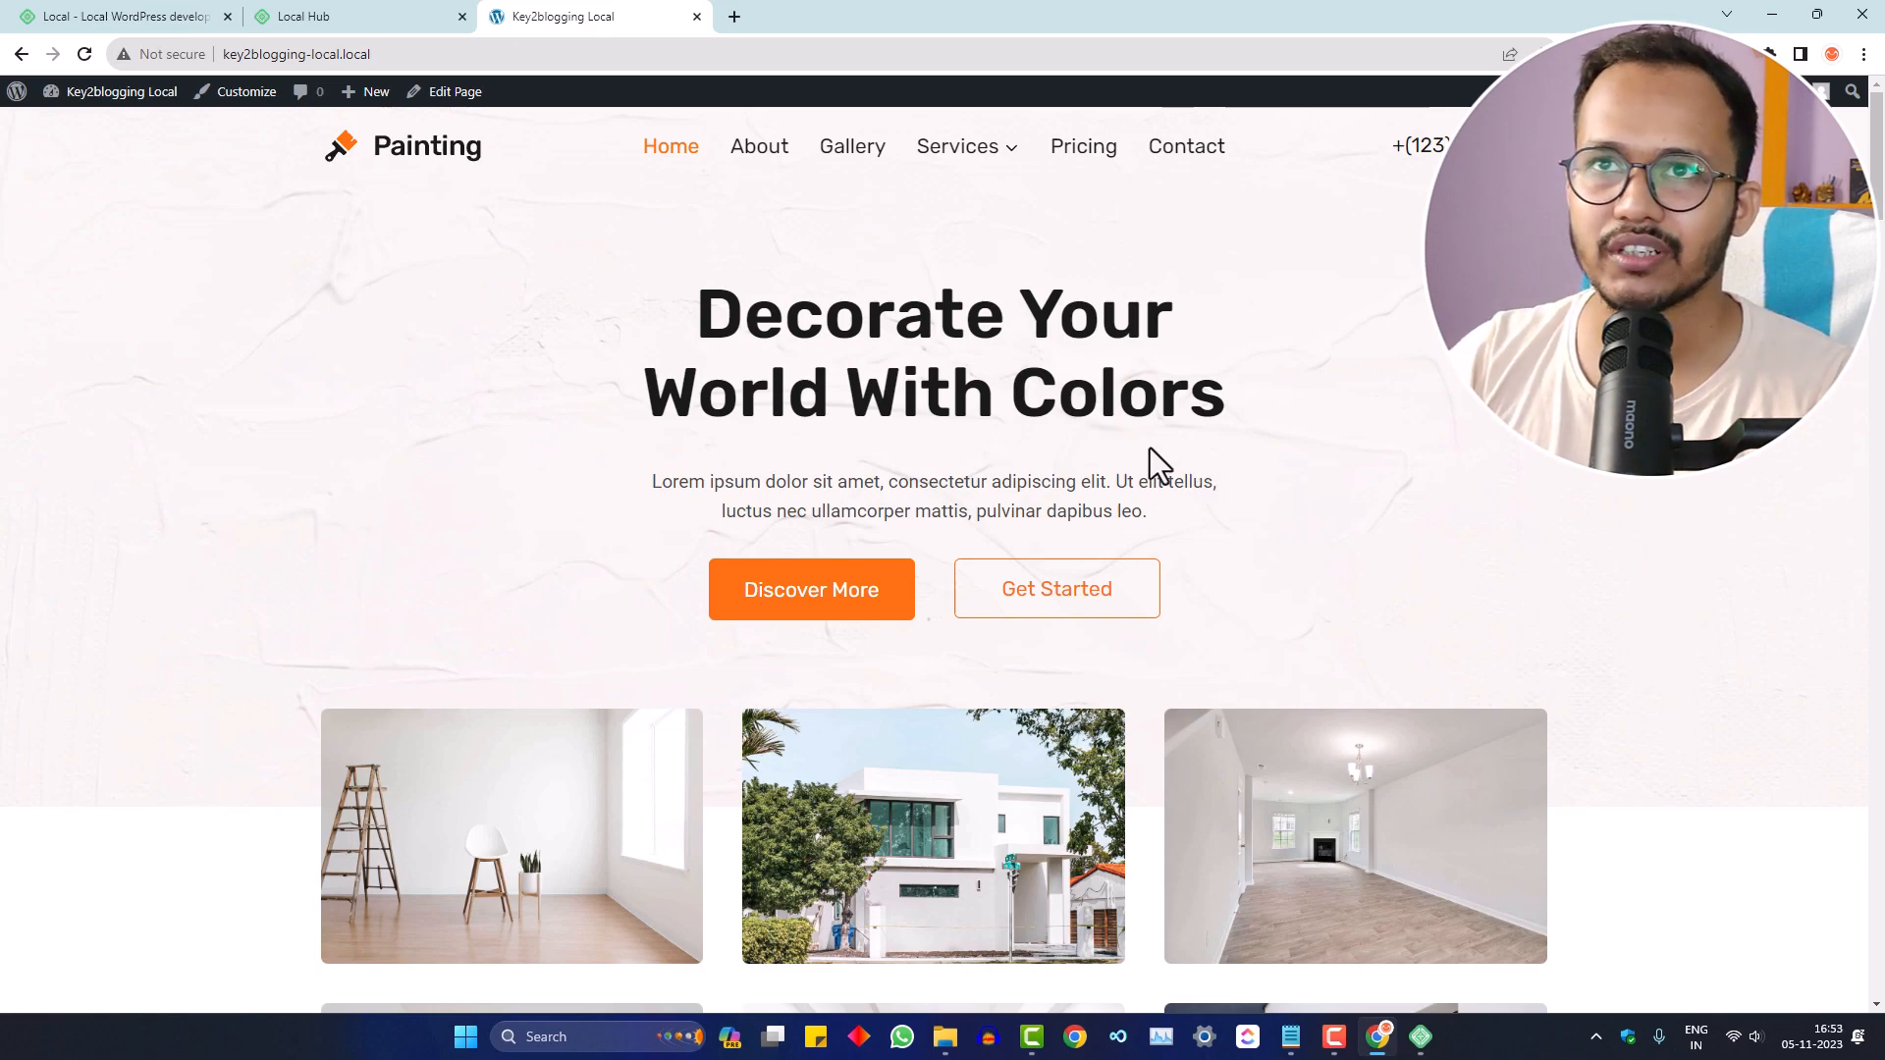
- Glance at the Local Hub tab, return to the site, then bring Local's app forward
{"action": "left_click", "coordinate": [357, 13]}
{"action": "left_click", "coordinate": [568, 14]}
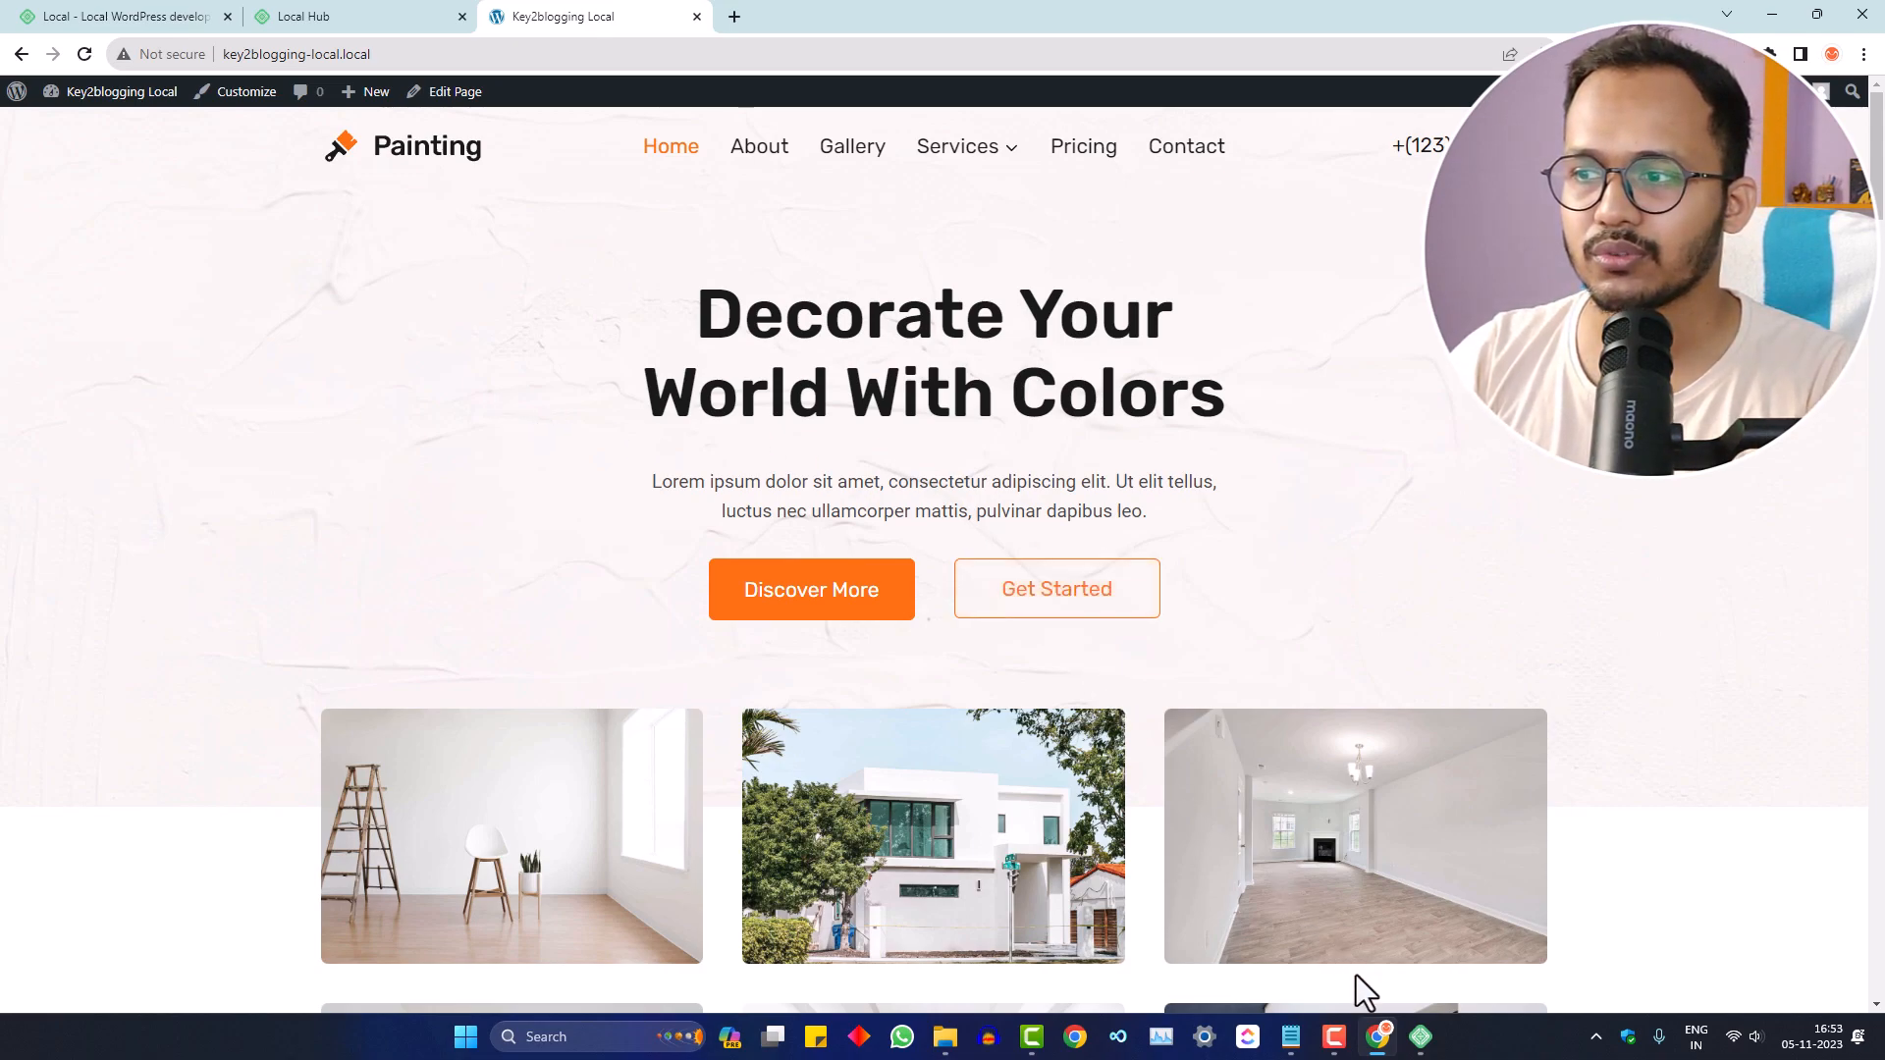
{"action": "left_click", "coordinate": [1421, 1037]}
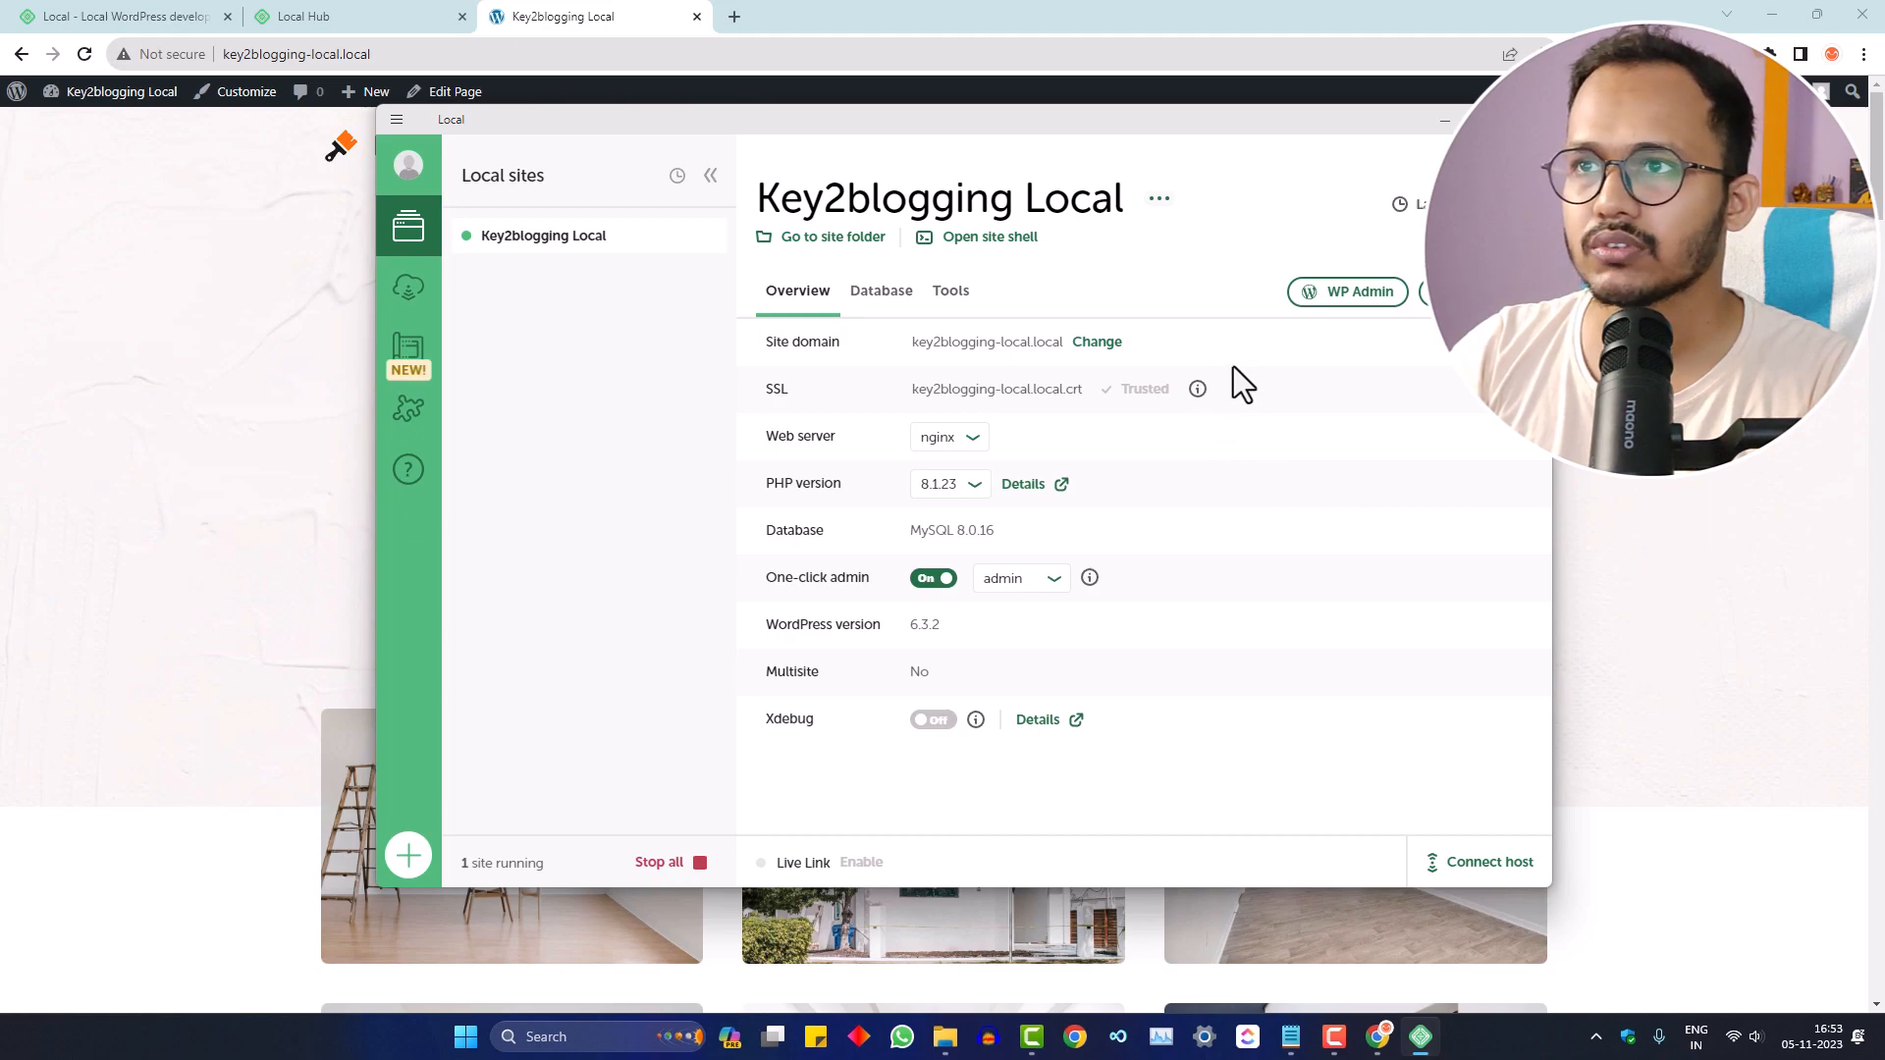
- Look at the site's Tools tab and Live Links, then go to the Connect hosting page
{"action": "left_click", "coordinate": [951, 291]}
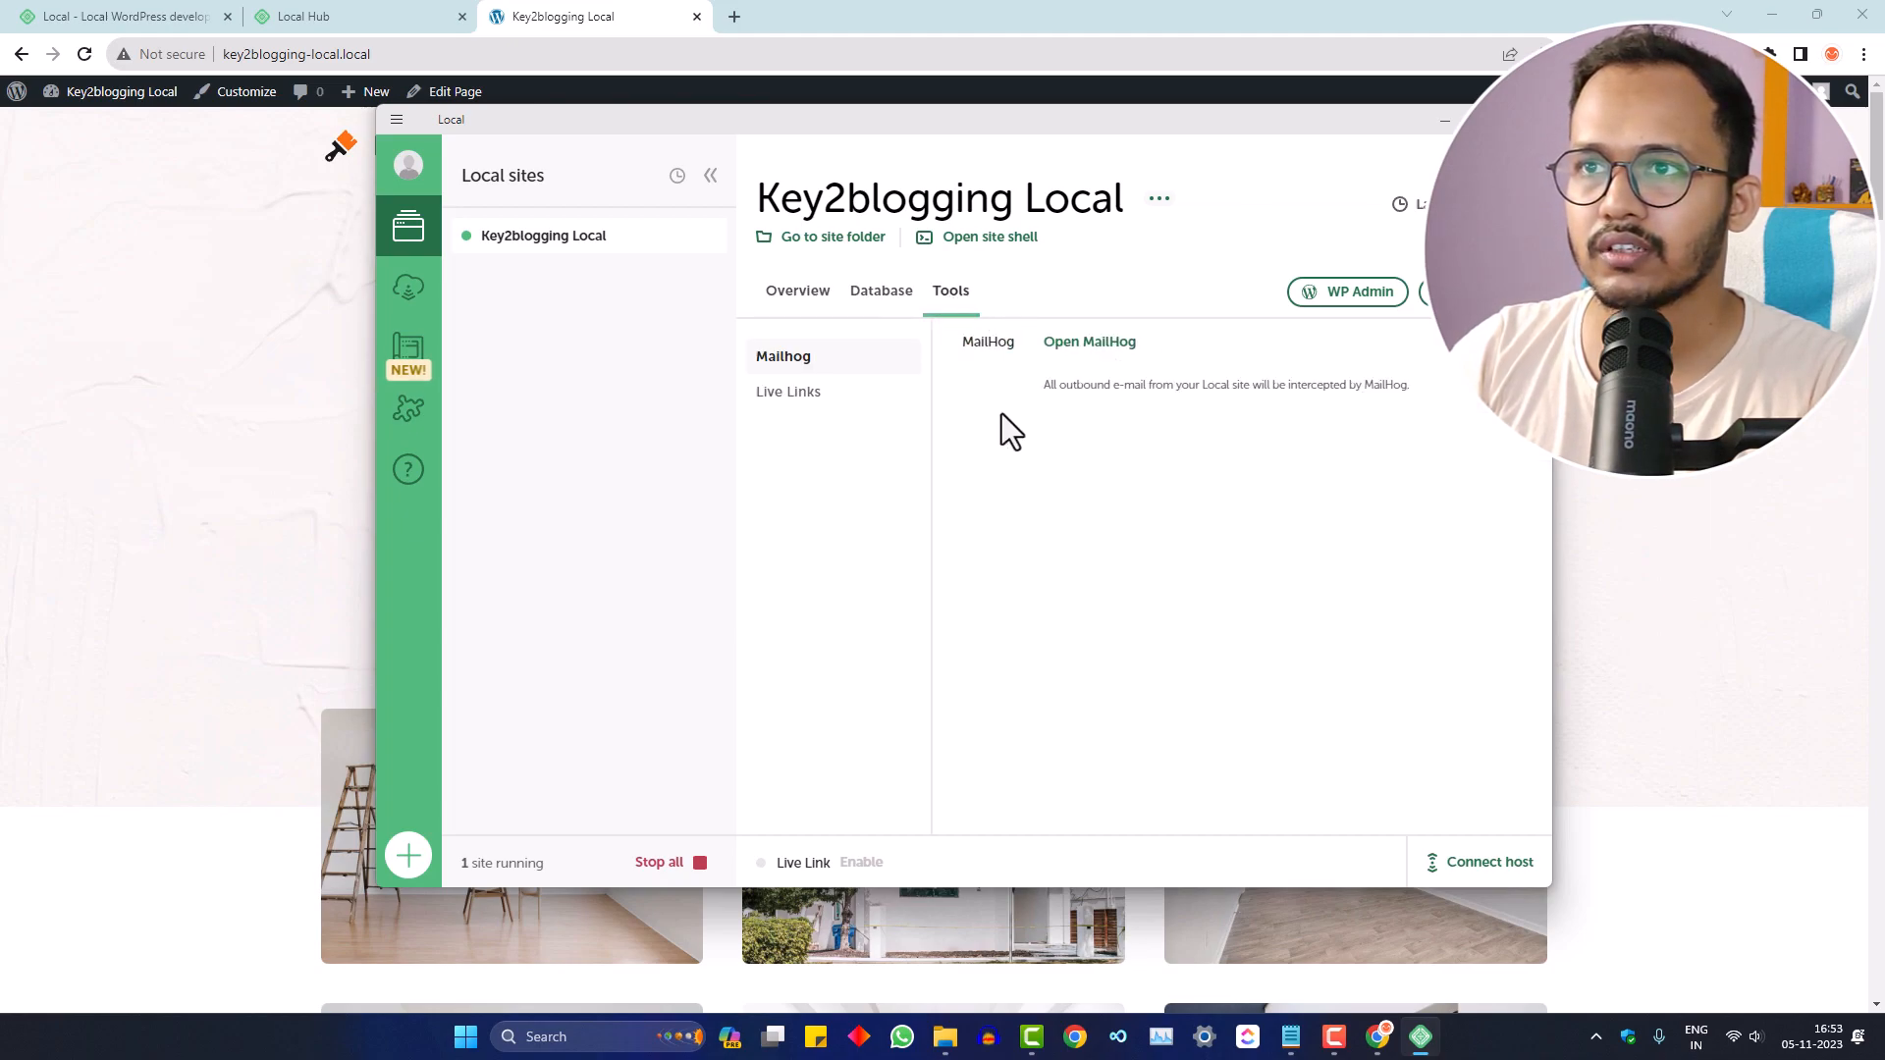
{"action": "left_click", "coordinate": [793, 403]}
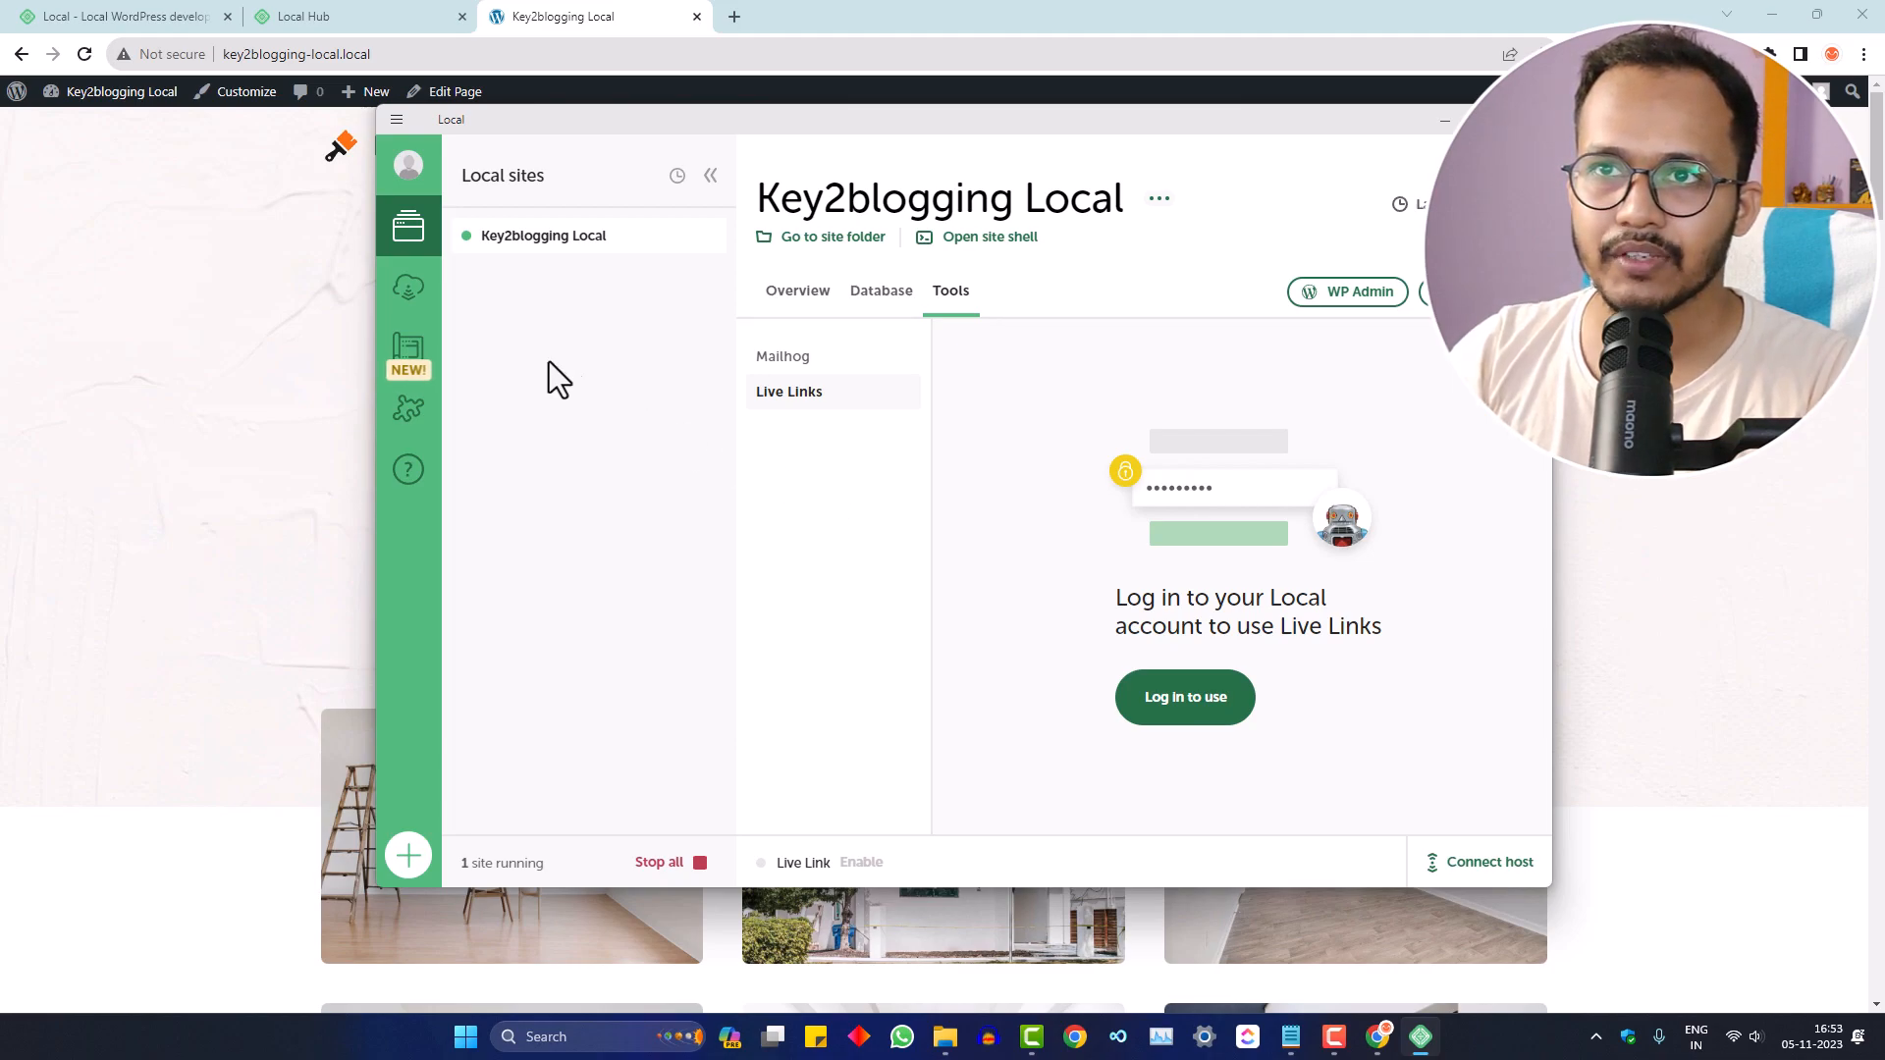
{"action": "left_click", "coordinate": [409, 288]}
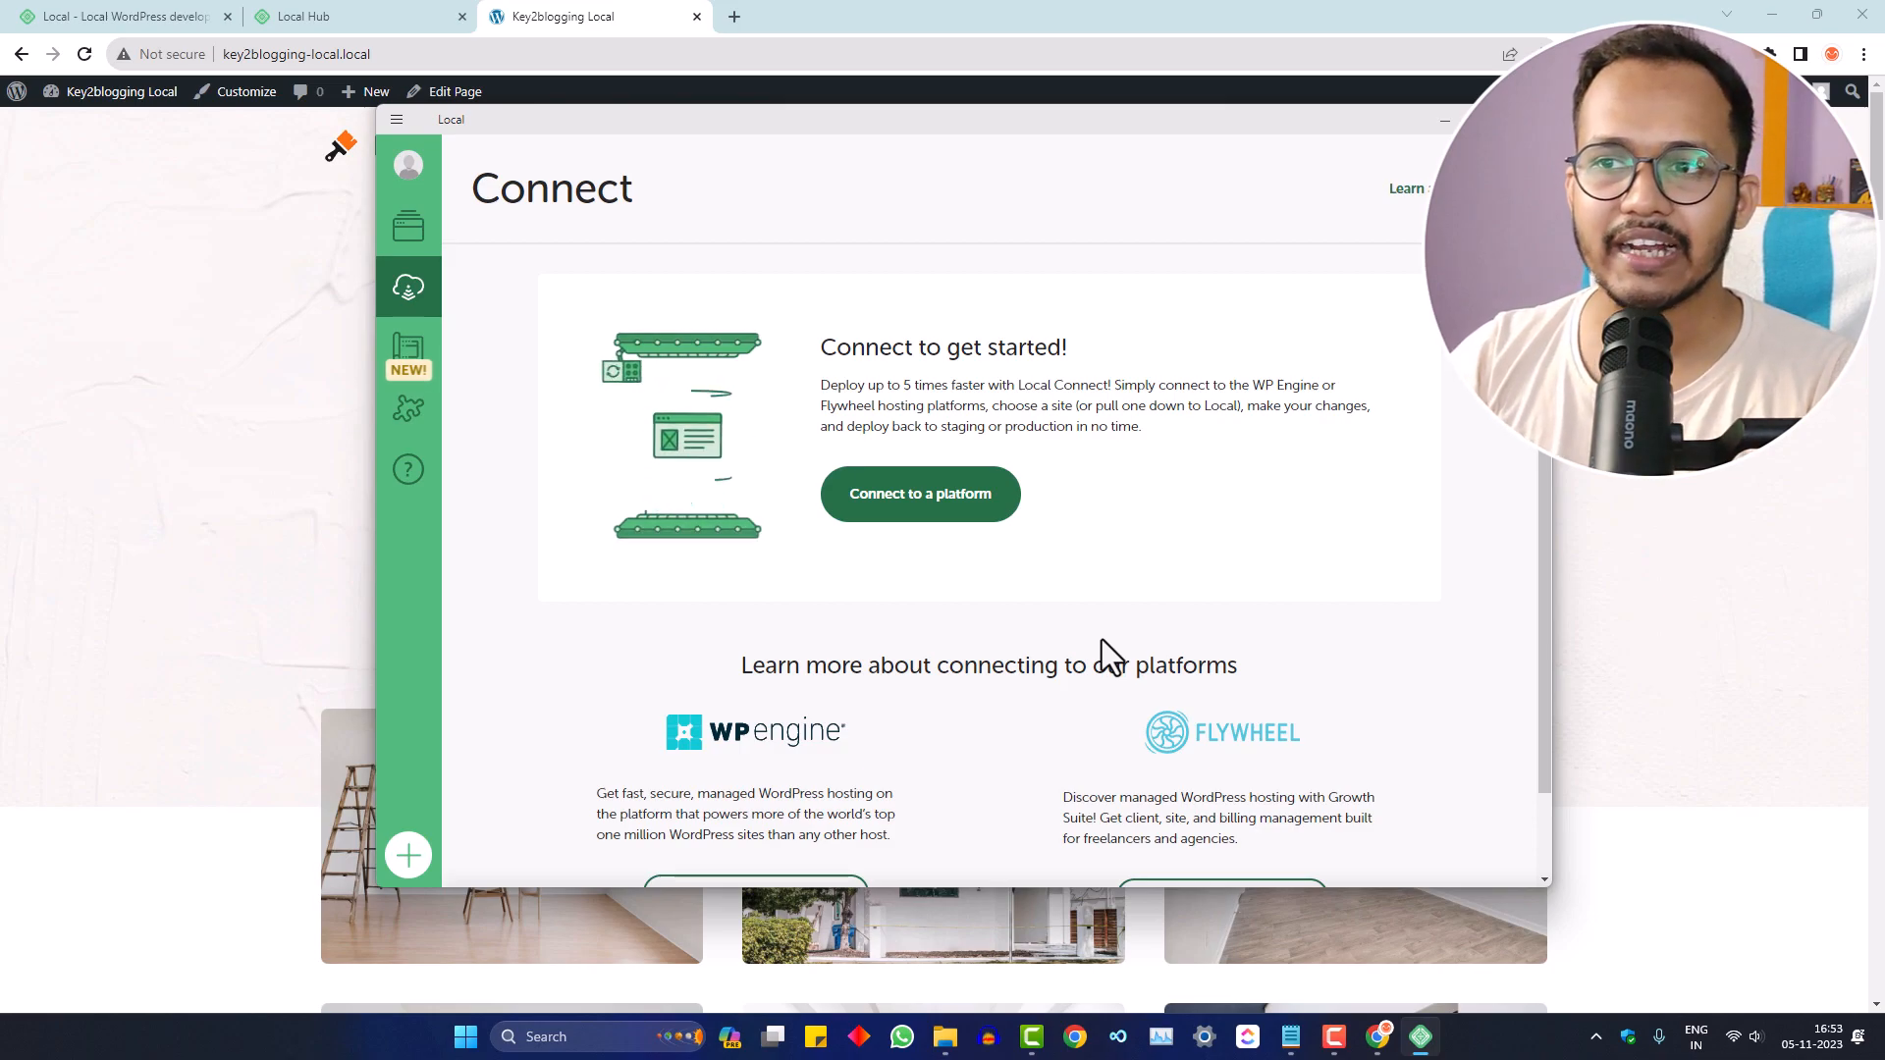
- Open Local's Blueprints page
{"action": "scroll", "coordinate": [1102, 639], "scroll_direction": "down", "scroll_amount": 1}
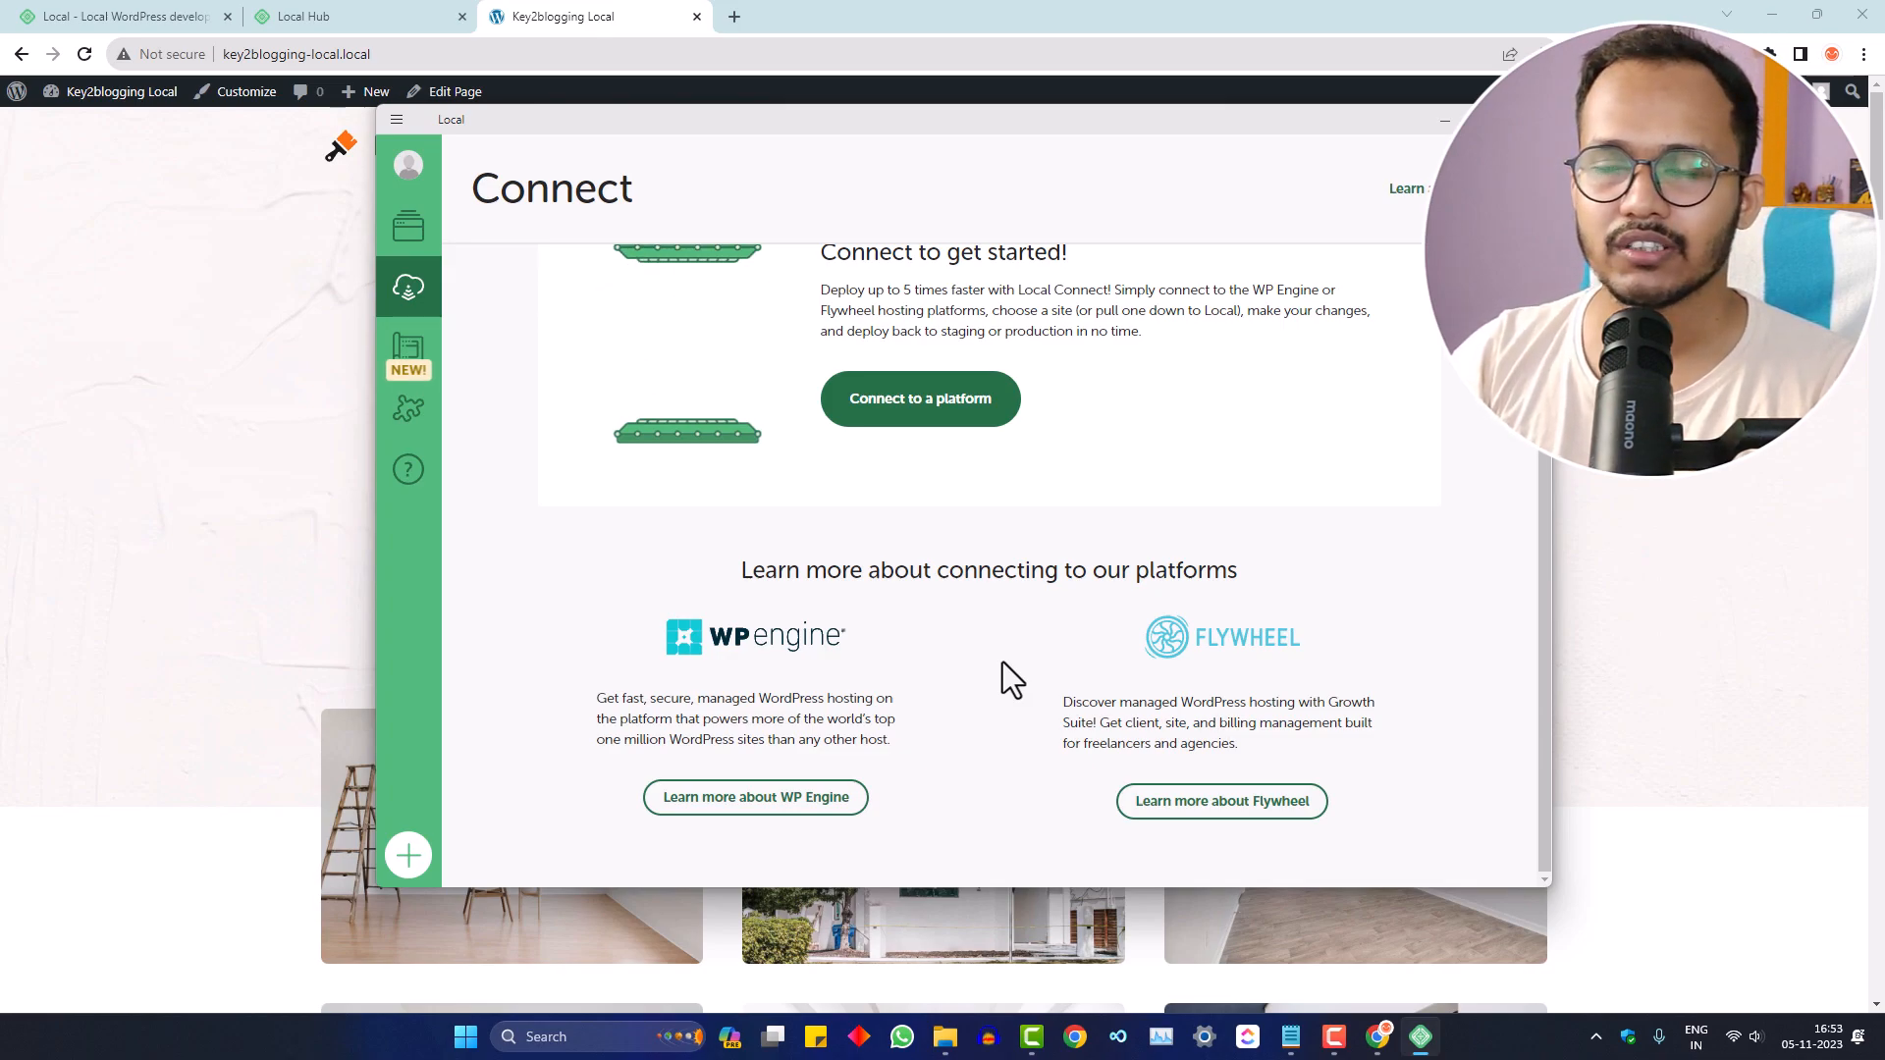
{"action": "scroll", "coordinate": [1004, 662], "scroll_direction": "up", "scroll_amount": 1}
{"action": "left_click", "coordinate": [408, 353]}
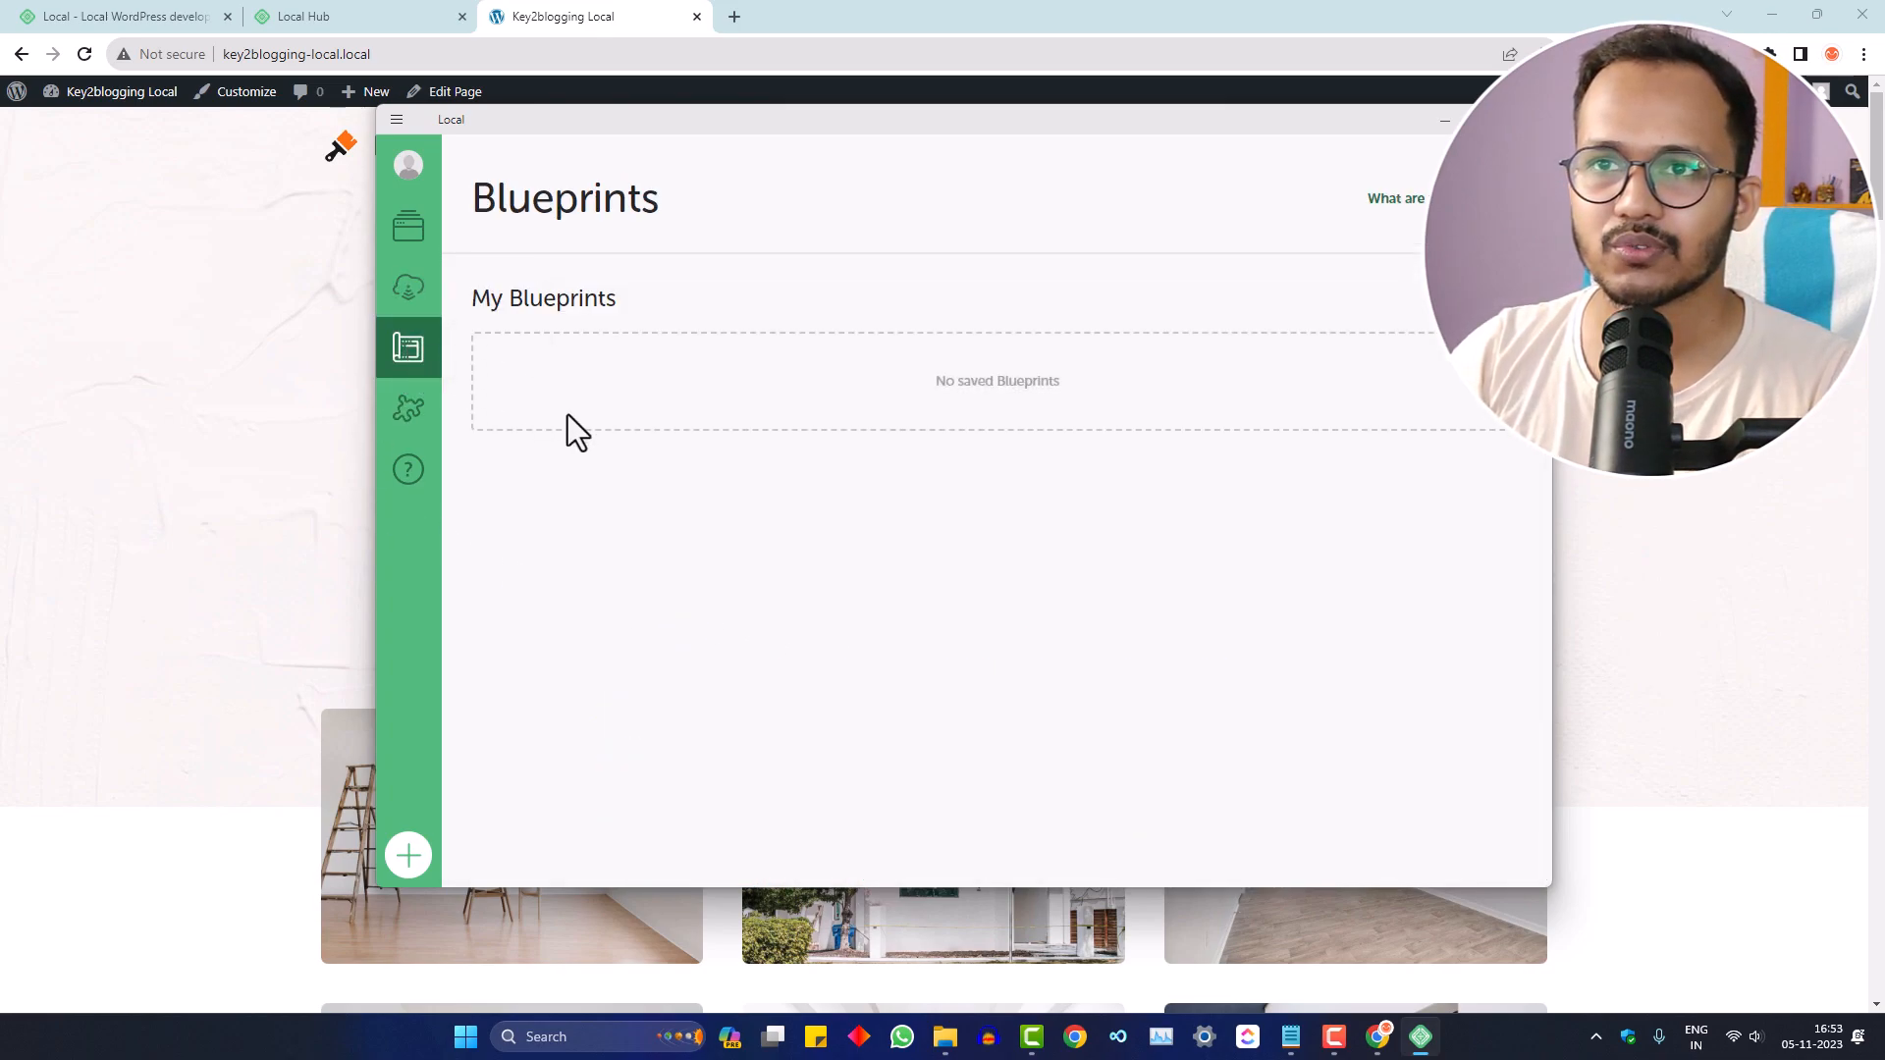
- Browse the Add-ons library, then go back to the Key2blogging Local site overview
{"action": "left_click", "coordinate": [413, 422]}
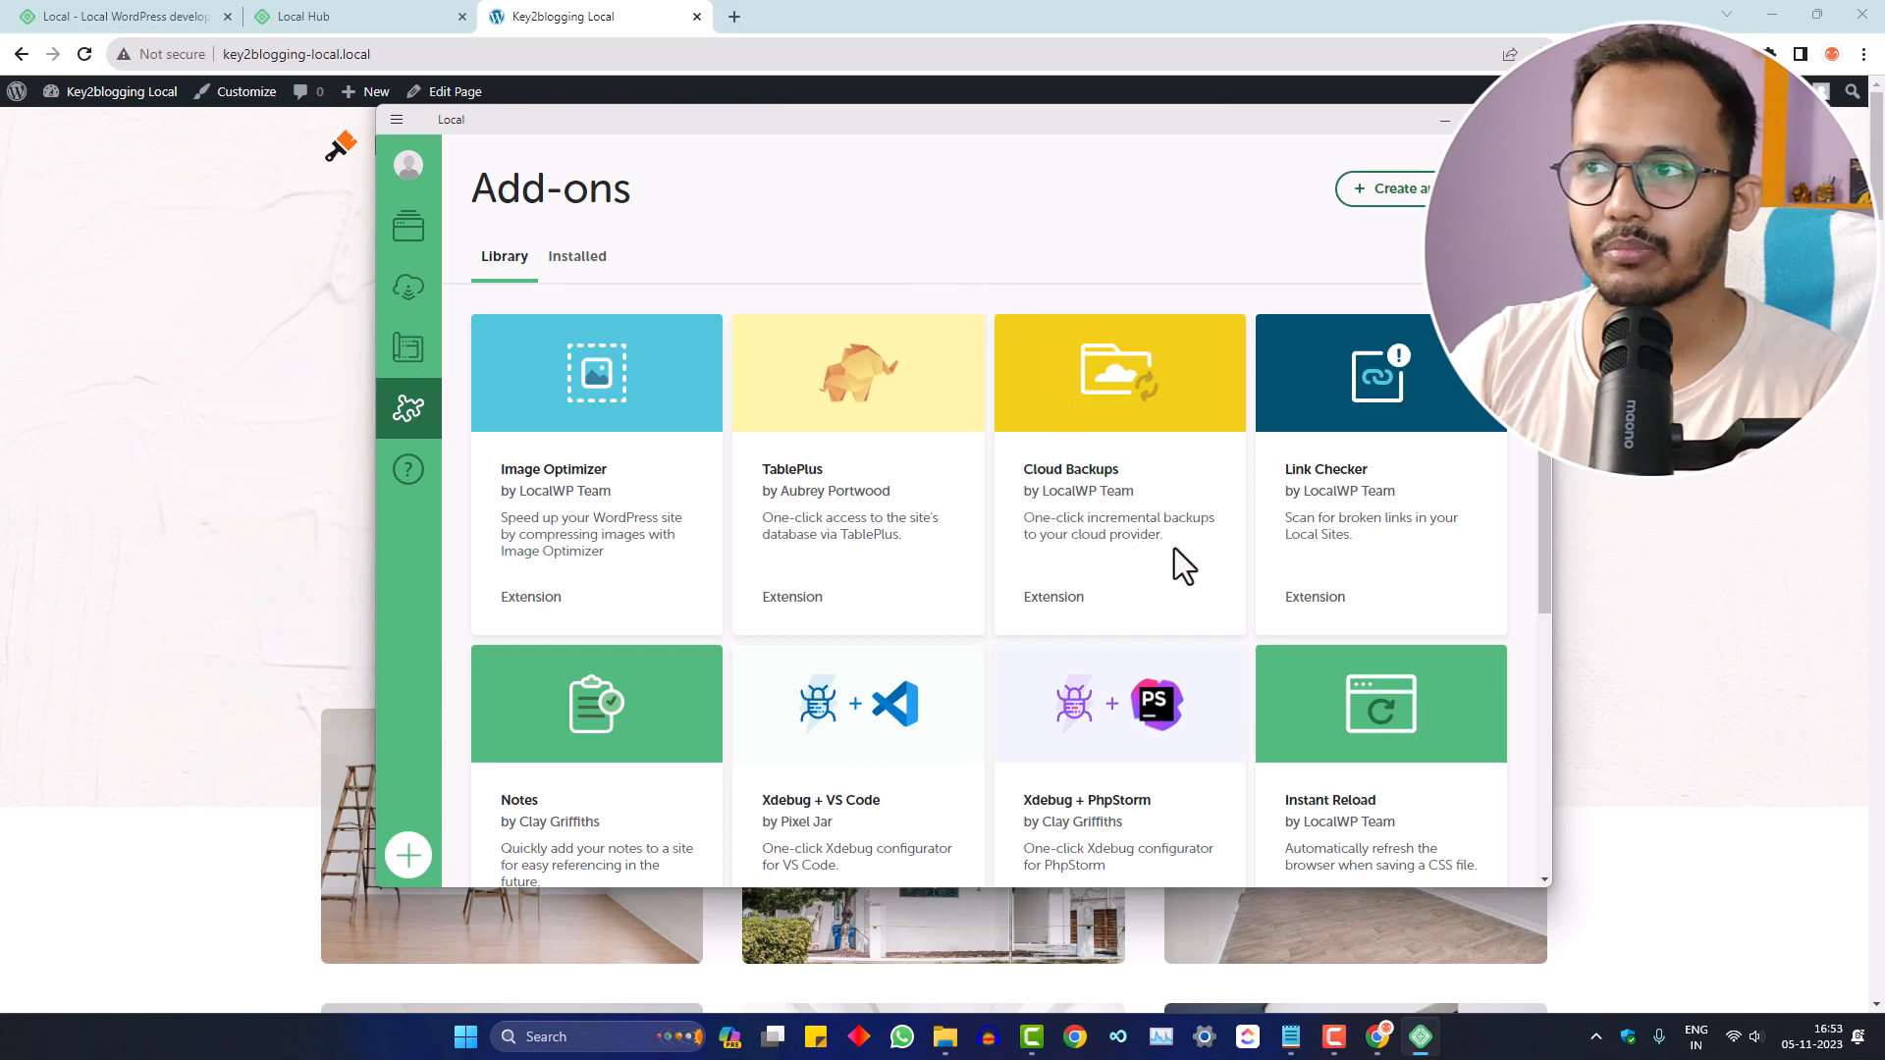
{"action": "scroll", "coordinate": [930, 658], "scroll_direction": "down", "scroll_amount": 2}
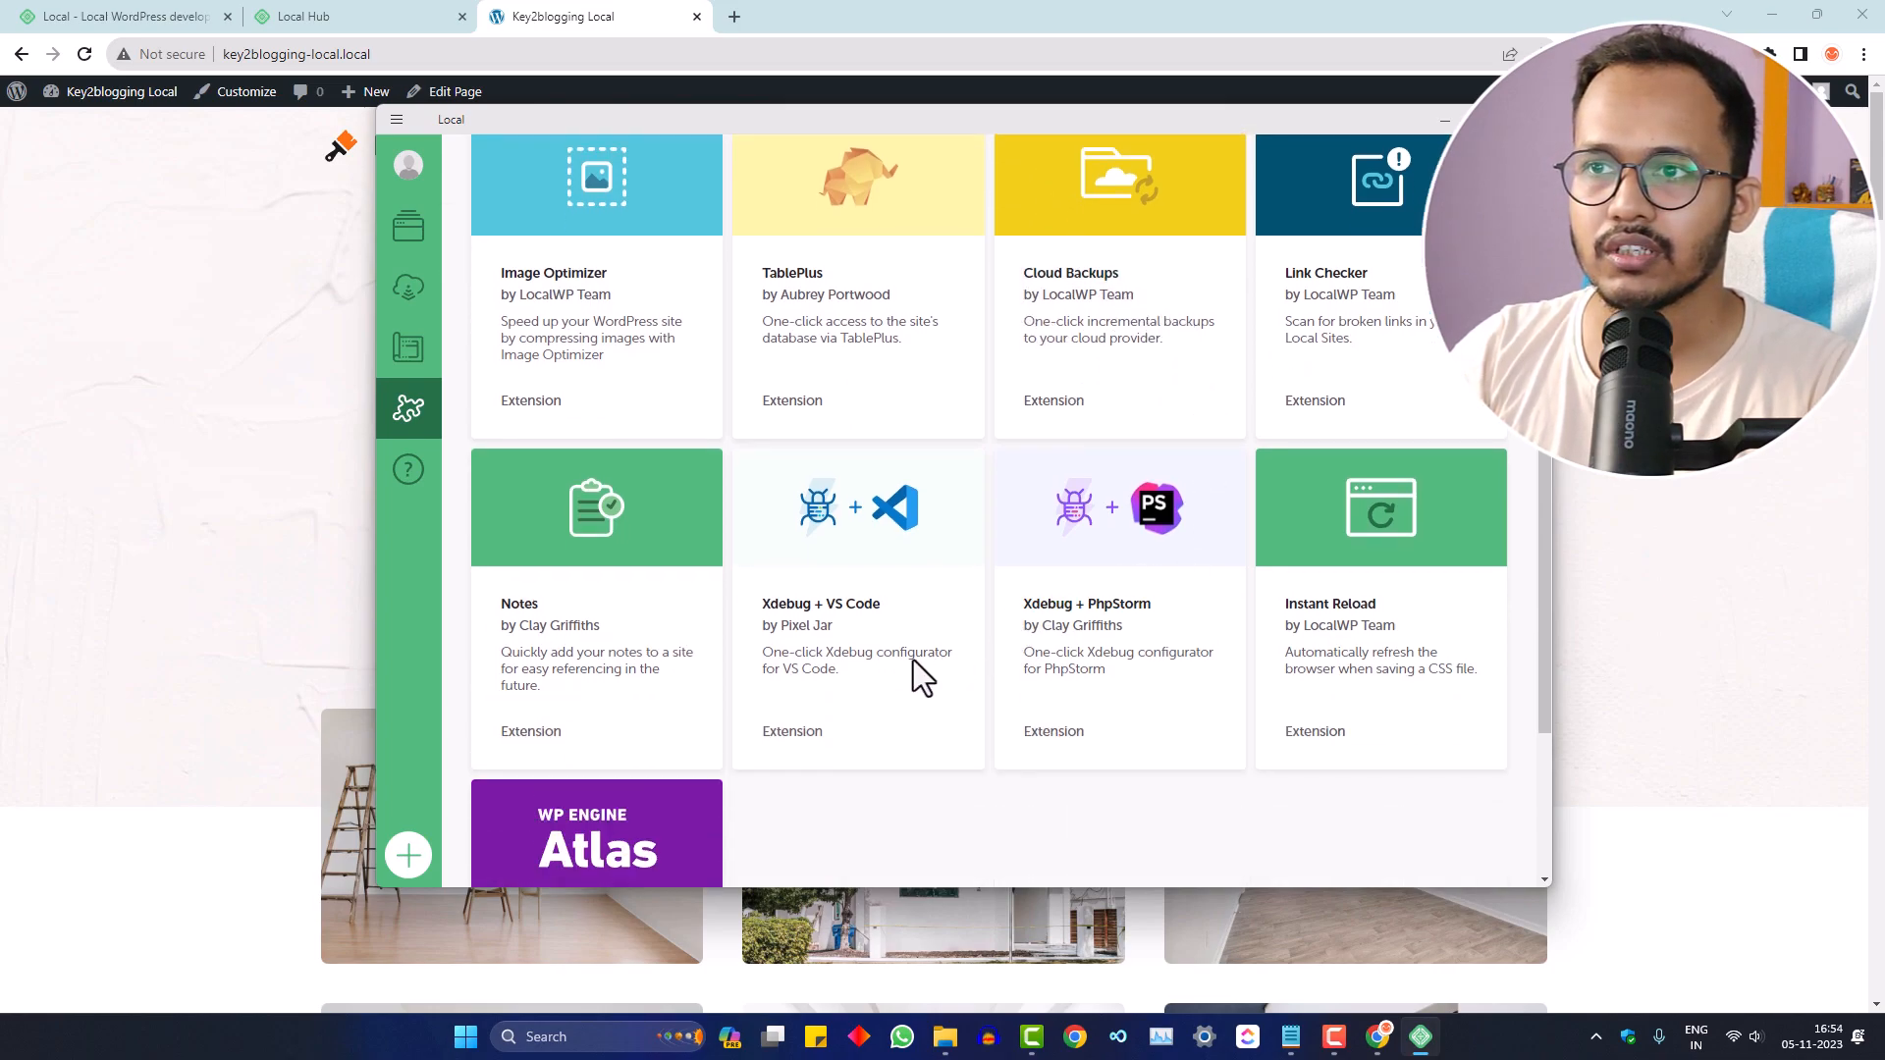
{"action": "scroll", "coordinate": [1016, 719], "scroll_direction": "down", "scroll_amount": 2}
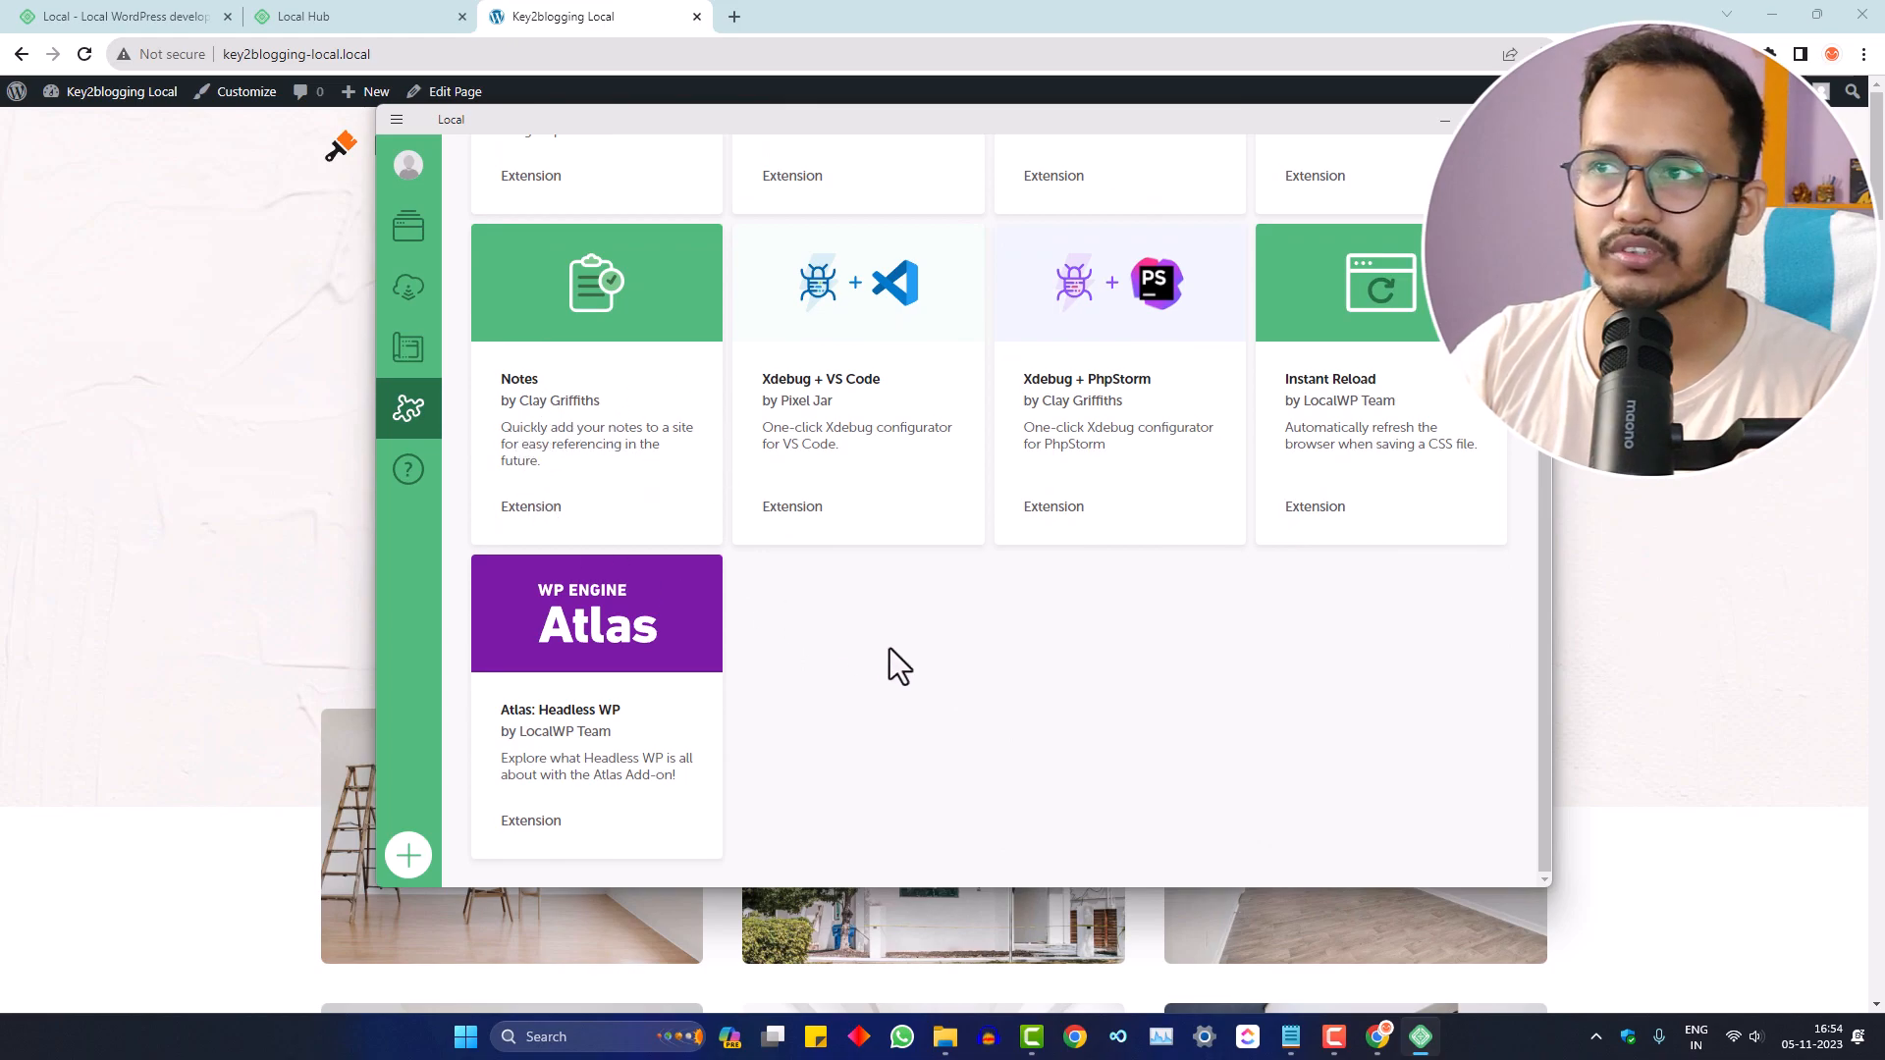
{"action": "scroll", "coordinate": [1351, 715], "scroll_direction": "up", "scroll_amount": 4}
{"action": "scroll", "coordinate": [1409, 535], "scroll_direction": "down", "scroll_amount": 3}
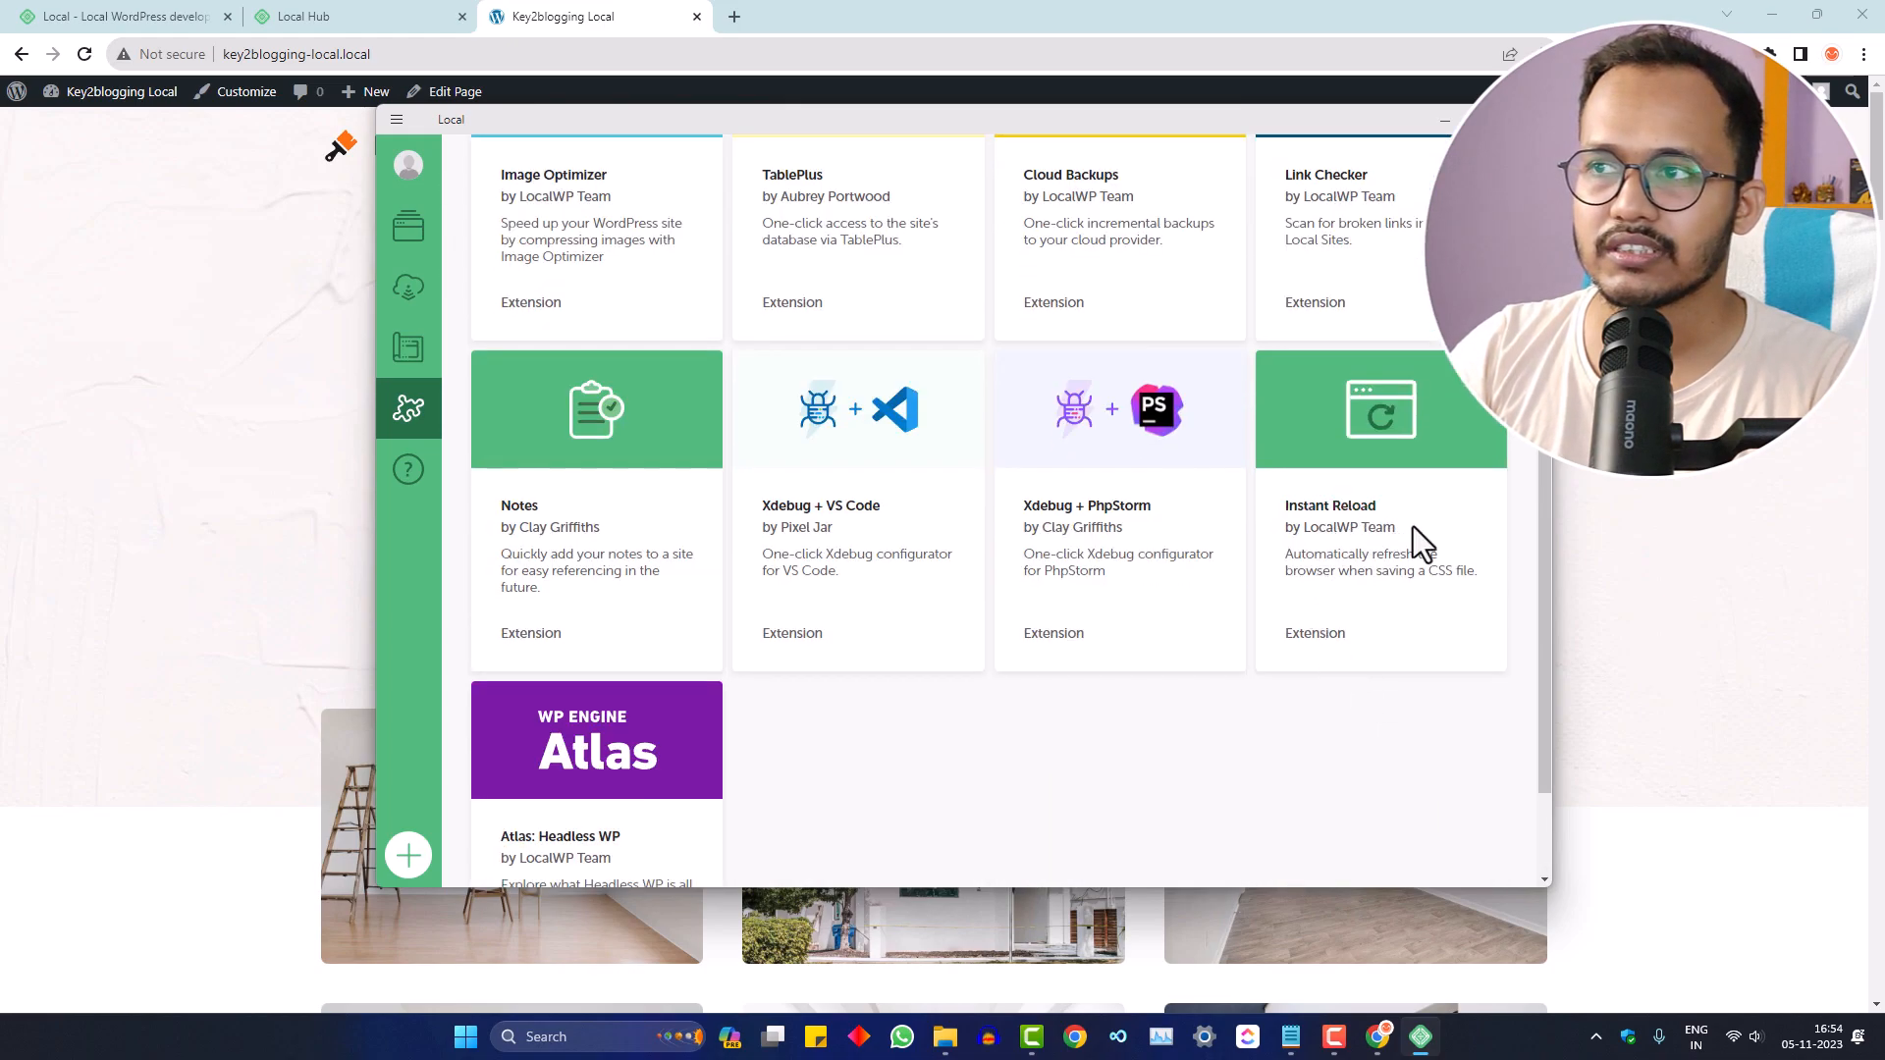
{"action": "scroll", "coordinate": [1365, 580], "scroll_direction": "up", "scroll_amount": 3}
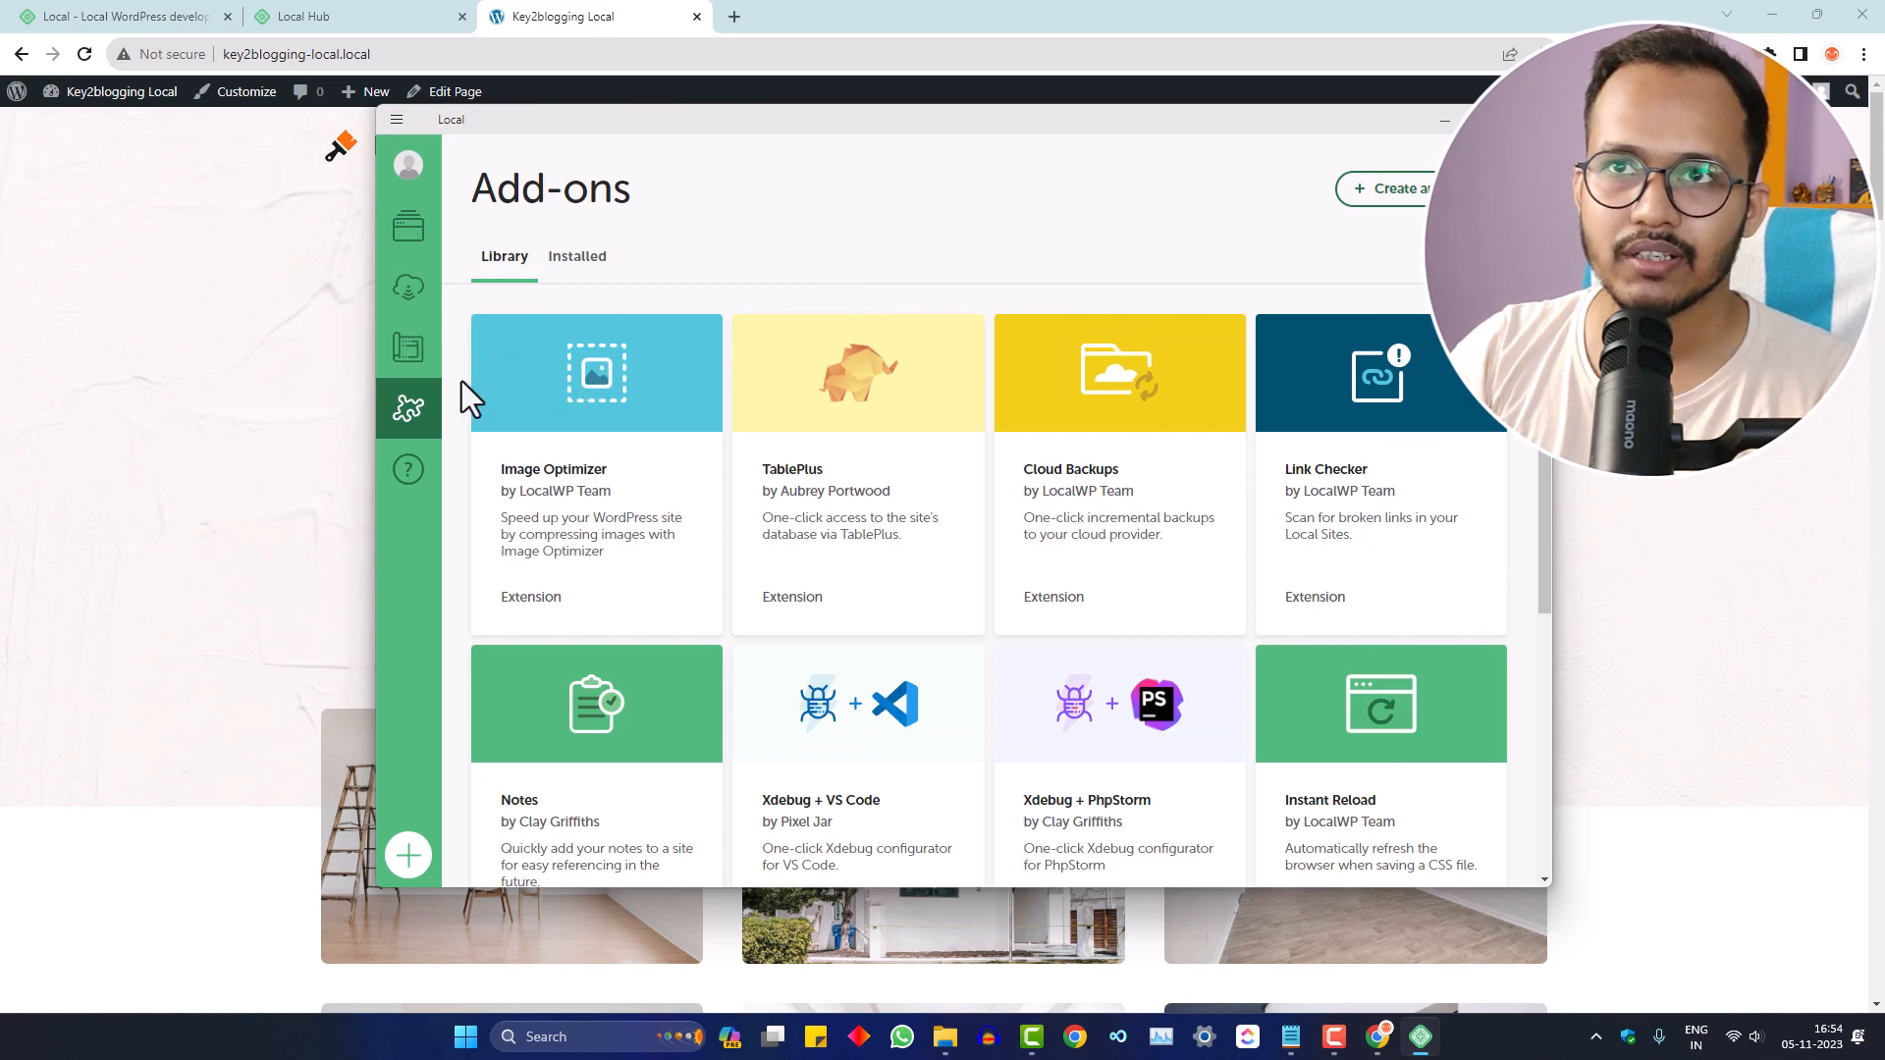
{"action": "left_click", "coordinate": [402, 231]}
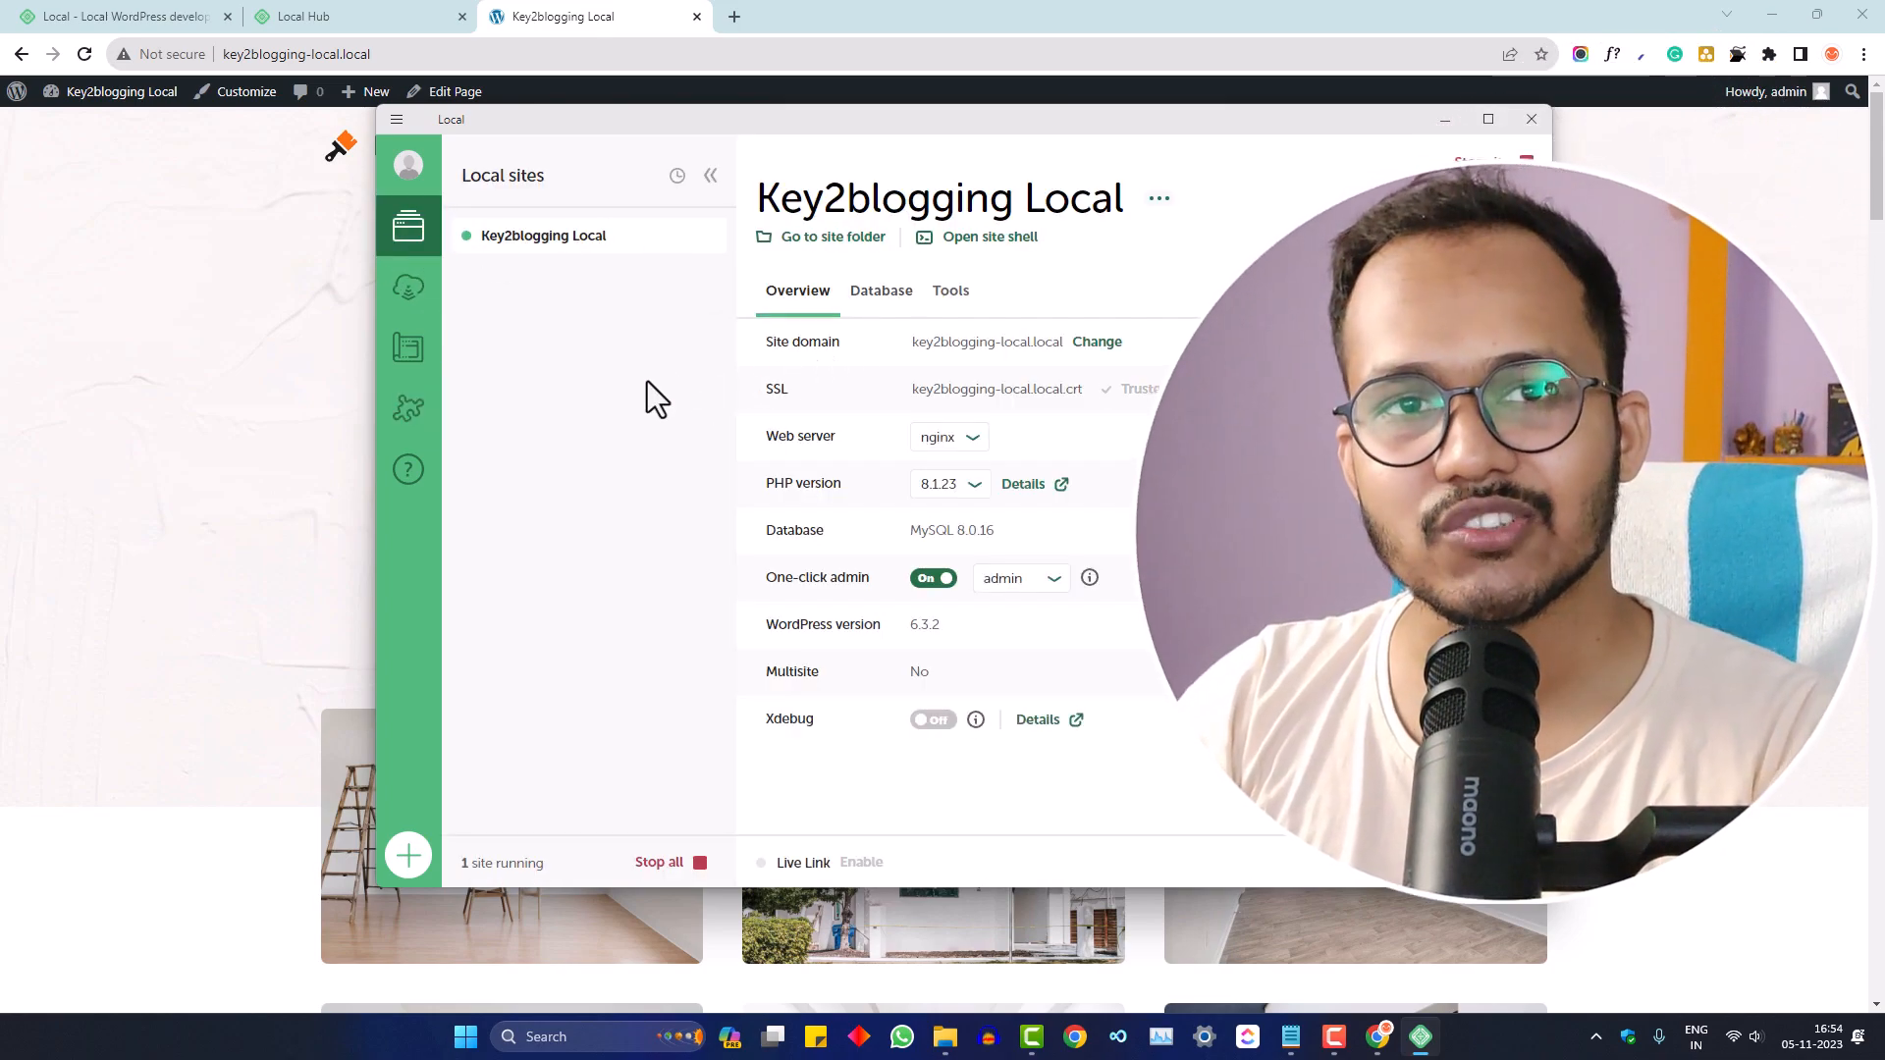